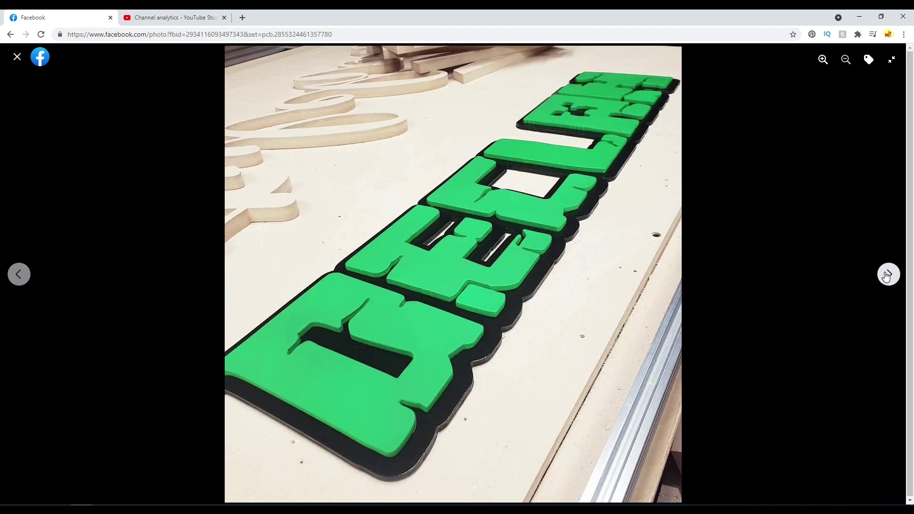
Step through the Facebook photos of the green Minecraft-style DECLAN sign
left_click(887, 276)
left_click(887, 276)
left_click(887, 277)
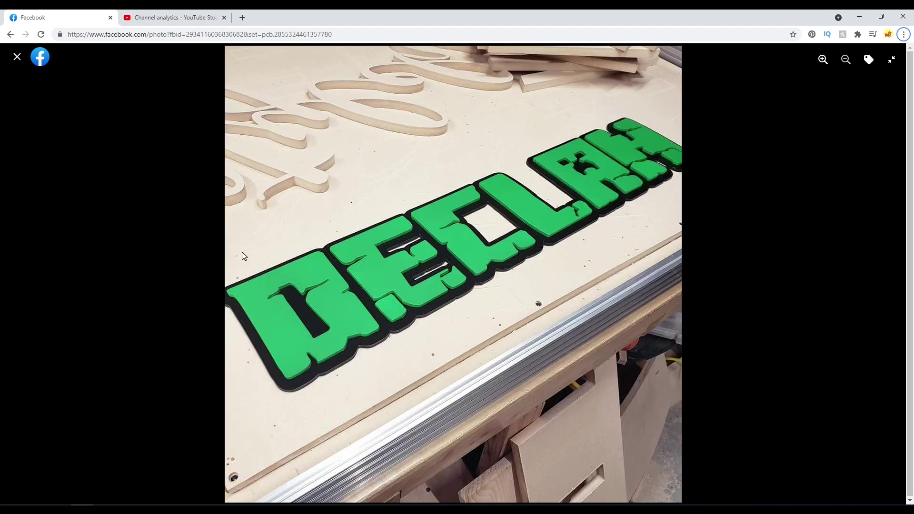
left_click(894, 269)
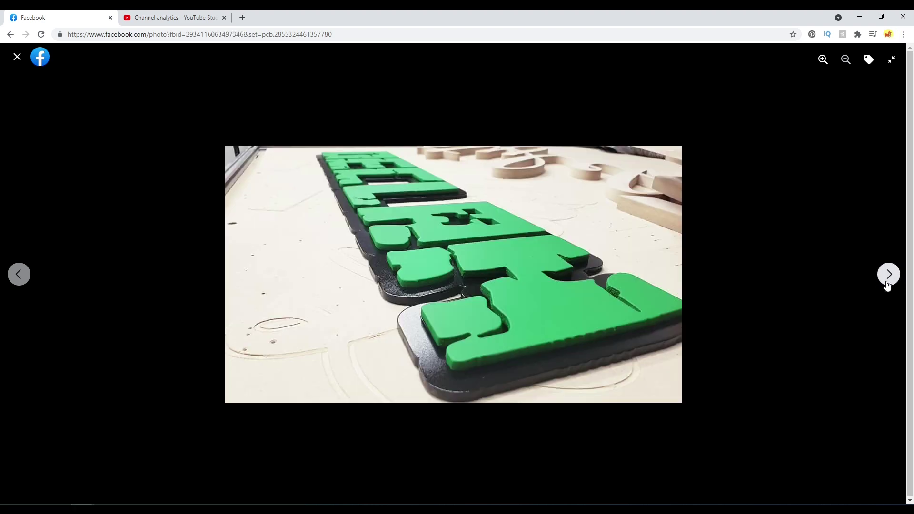
left_click(888, 281)
left_click(886, 277)
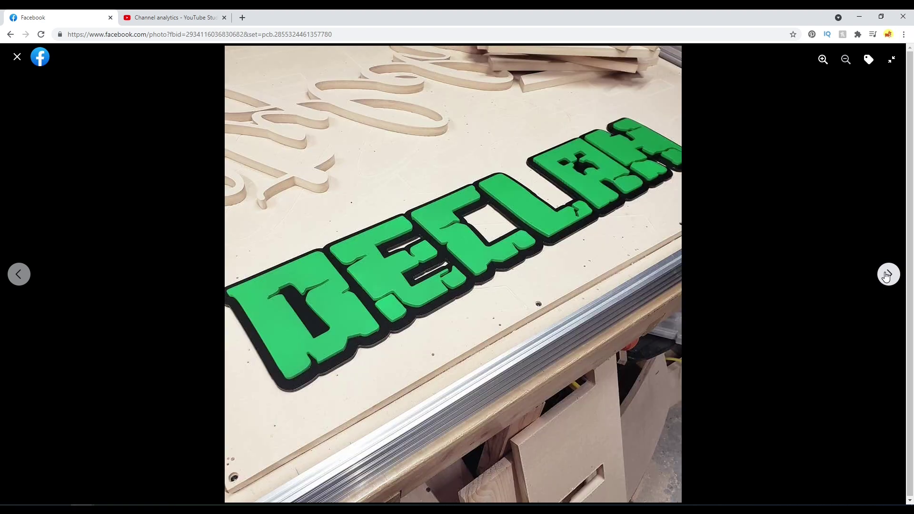
left_click(887, 277)
left_click(886, 277)
left_click(887, 277)
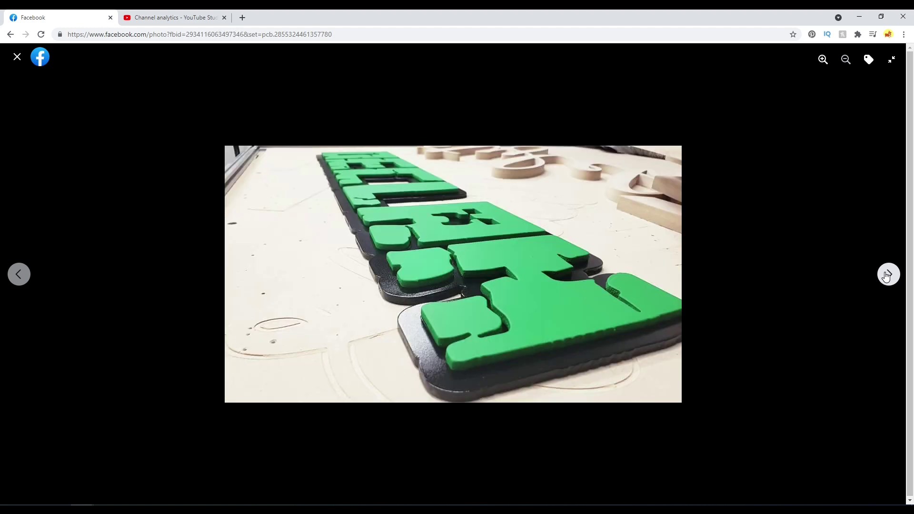
View the last sign photos, then switch to Declan Minecraft.svg in Inkscape
left_click(886, 277)
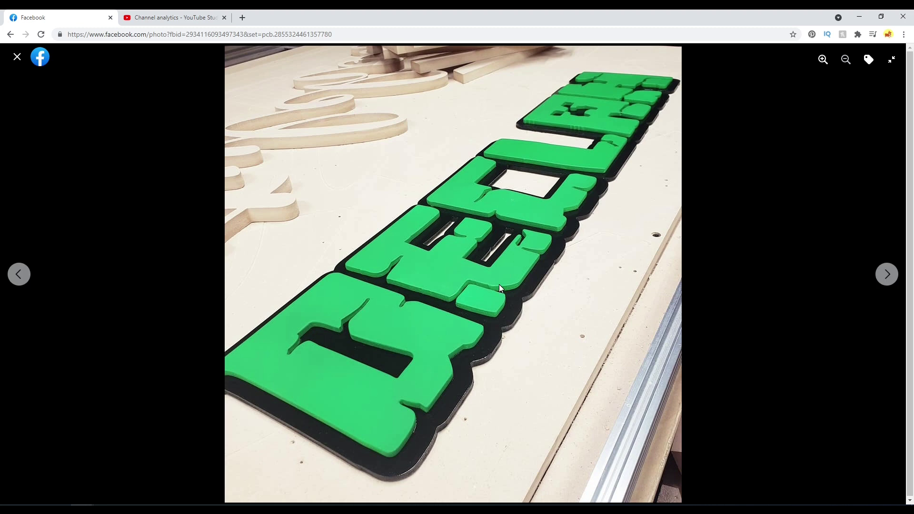
key("Right")
key("Right")
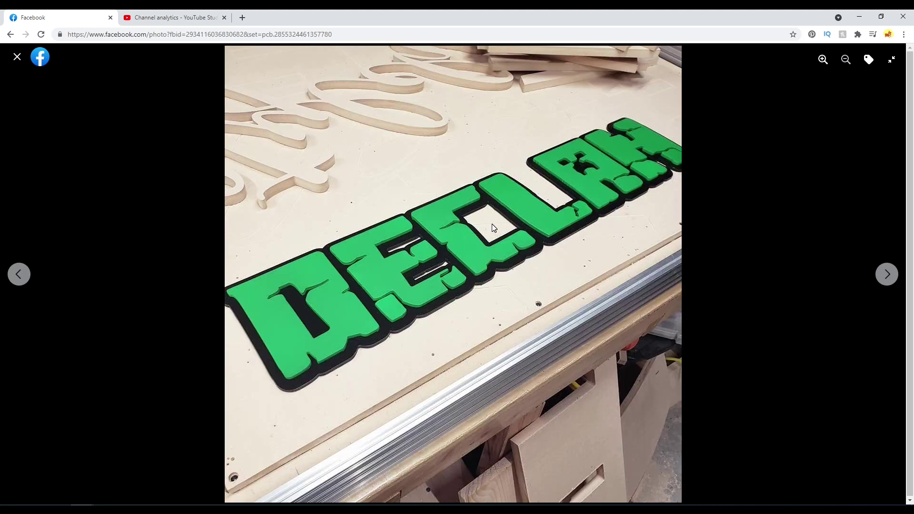
key("alt+Tab")
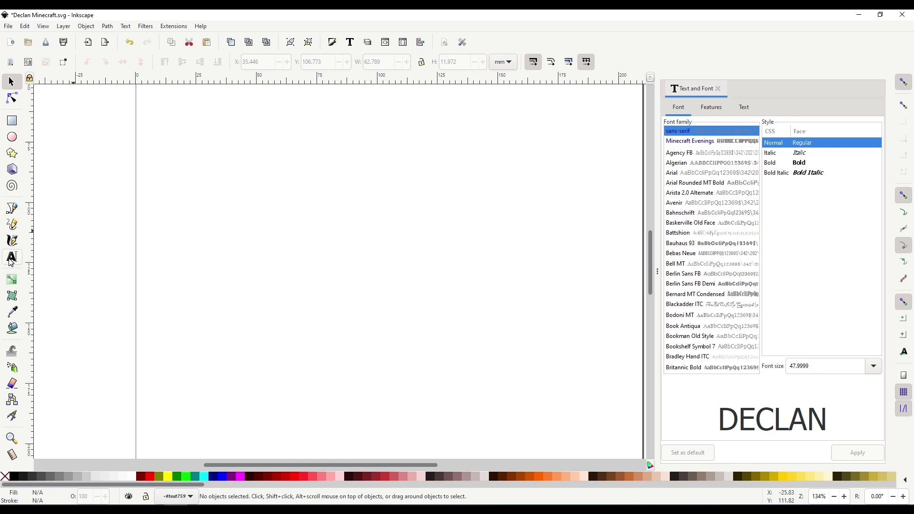
Type DECLAN as 48 pt sans-serif text near the page's top left
scroll(157, 236, "down", 6, "ctrl")
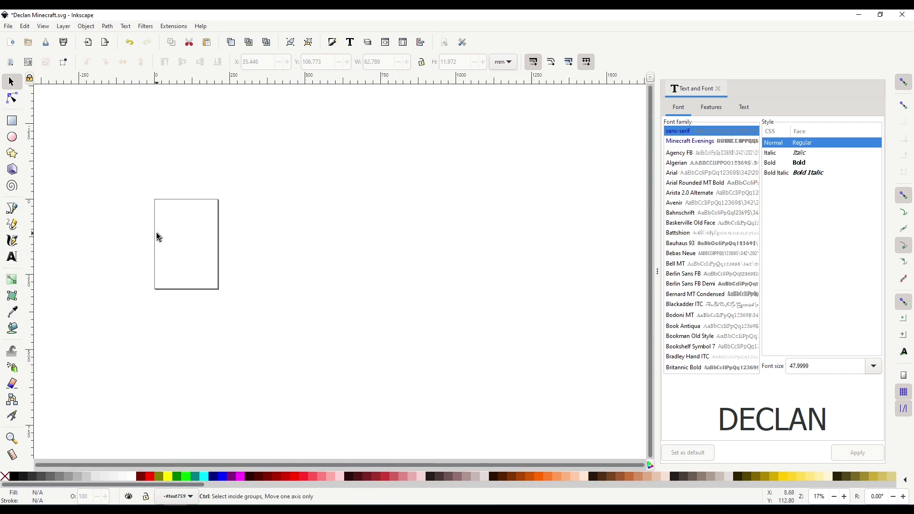
scroll(158, 237, "up", 4, "ctrl")
left_click(20, 258)
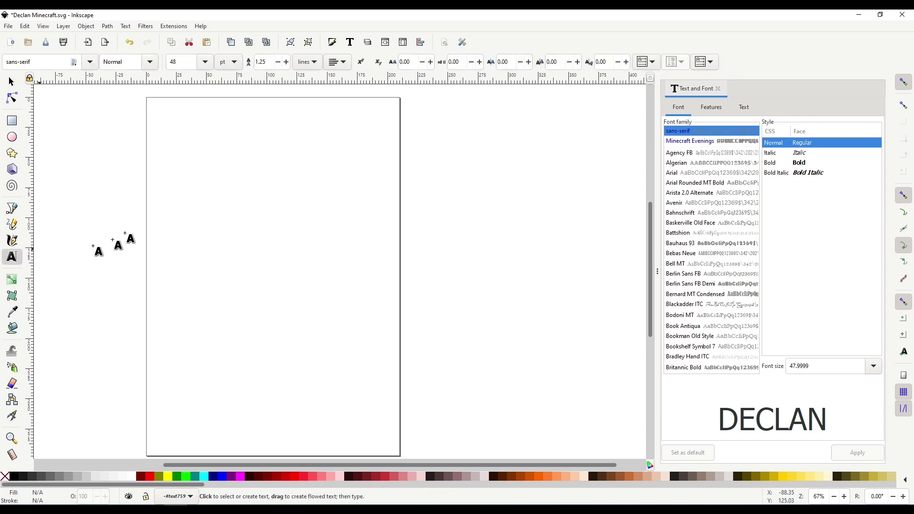
left_click(178, 201)
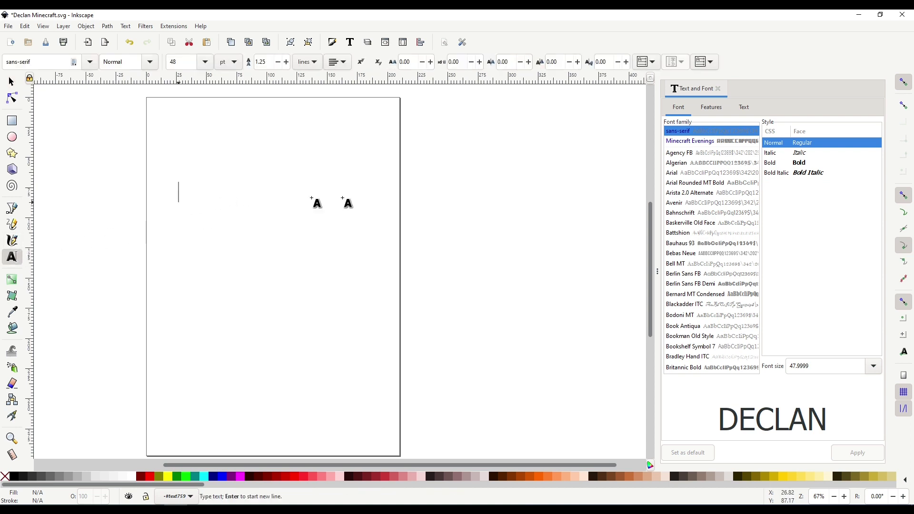
type("DECLAN")
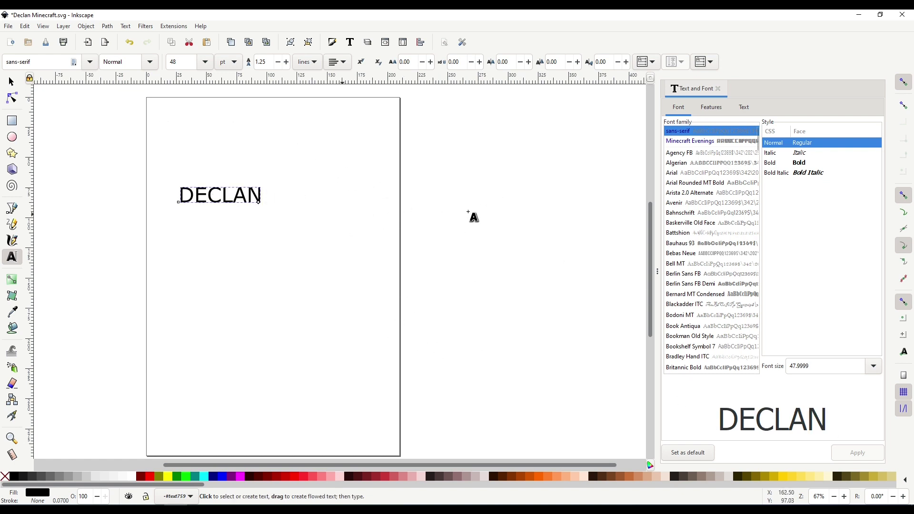
scroll(724, 229, "down", 4)
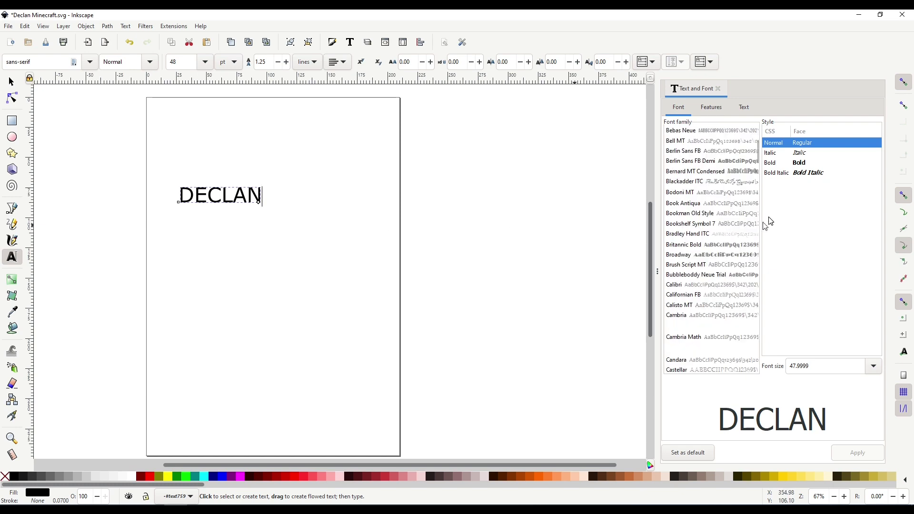
Scroll the font family list down to Minecraft Evenings and preview DECLAN in it
scroll(733, 272, "down", 5)
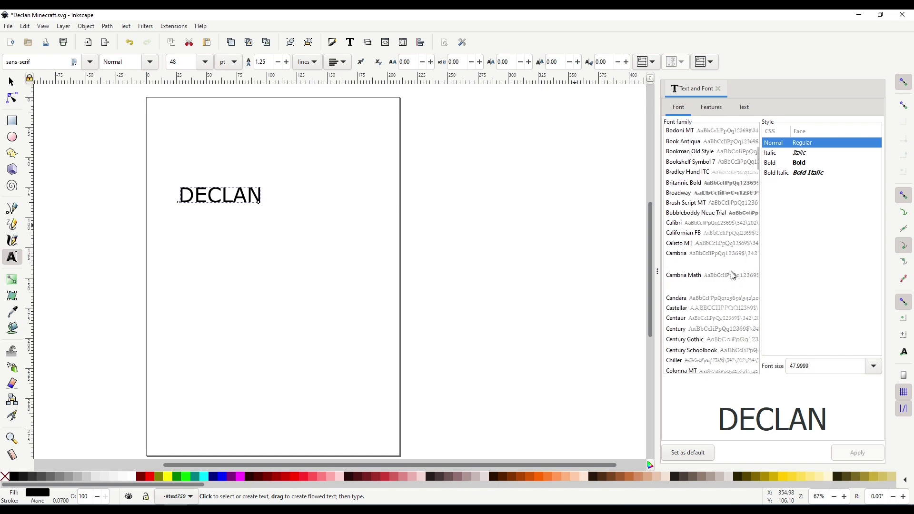
scroll(733, 277, "down", 3)
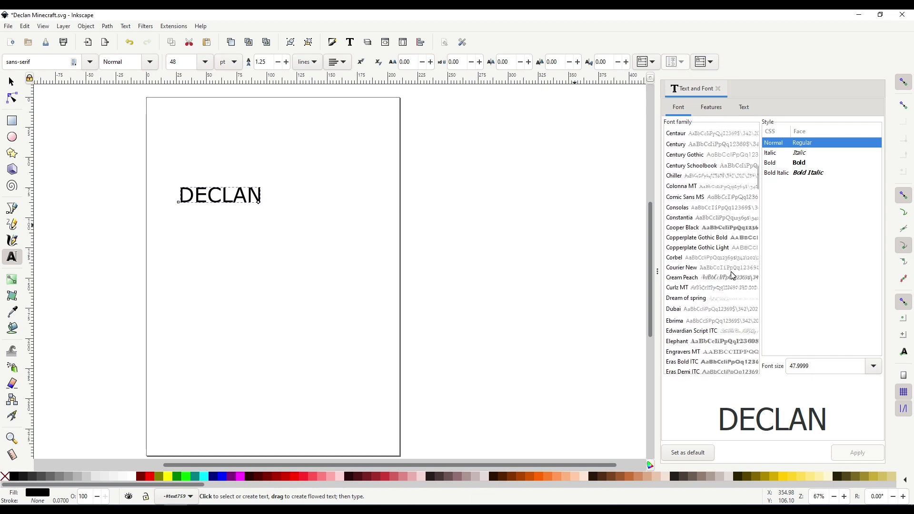
scroll(734, 276, "down", 3)
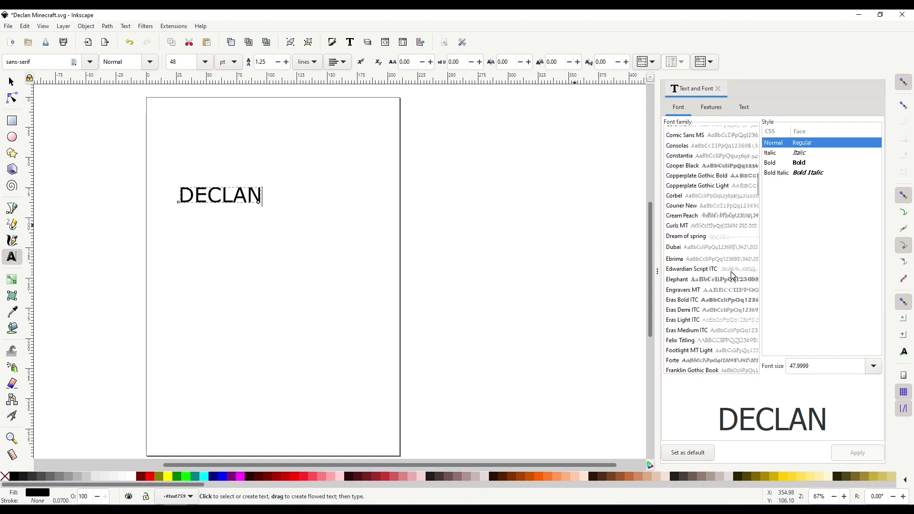
scroll(733, 276, "down", 3)
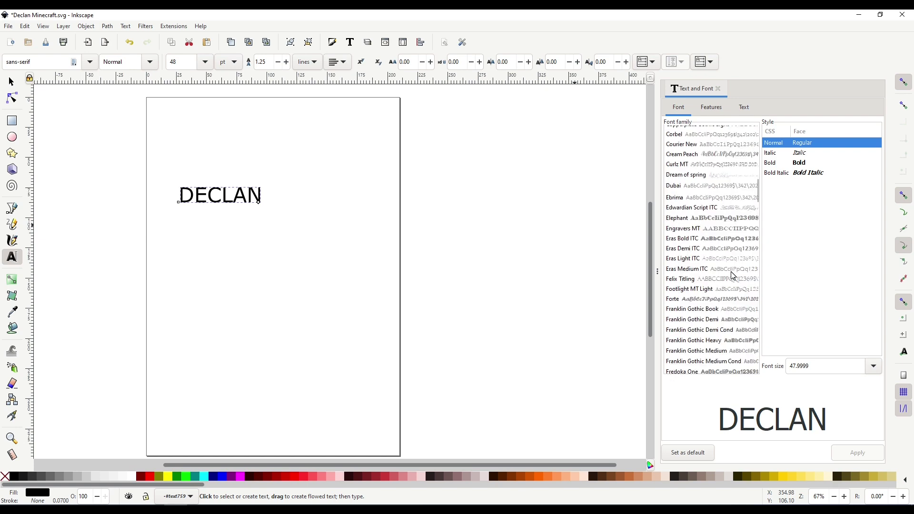
scroll(733, 277, "down", 10)
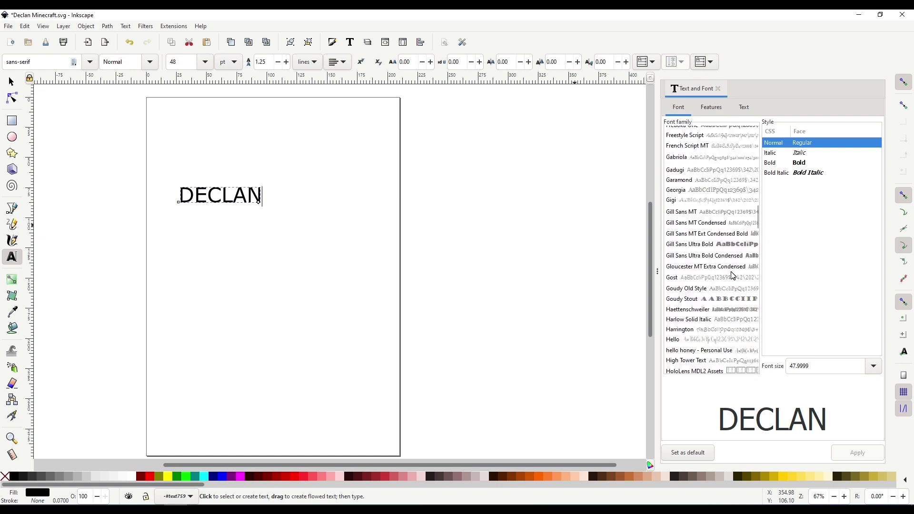
scroll(733, 276, "down", 8)
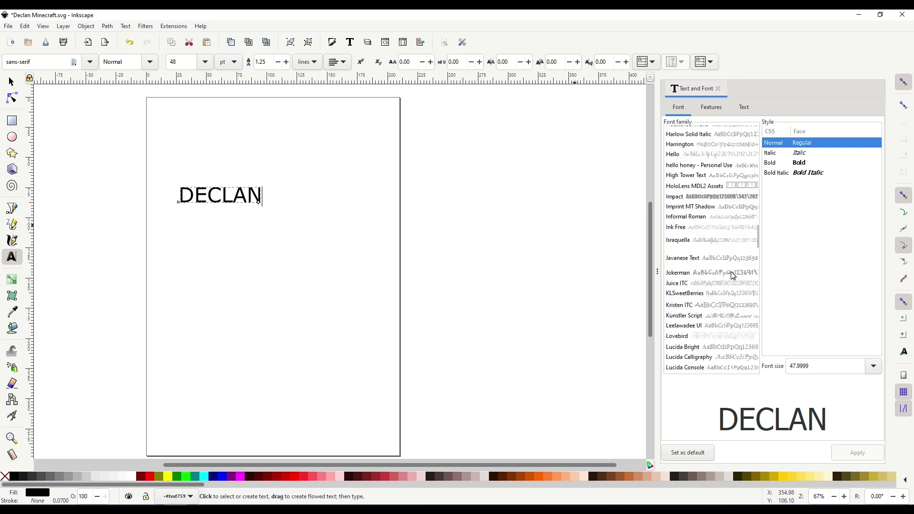
scroll(733, 276, "down", 6)
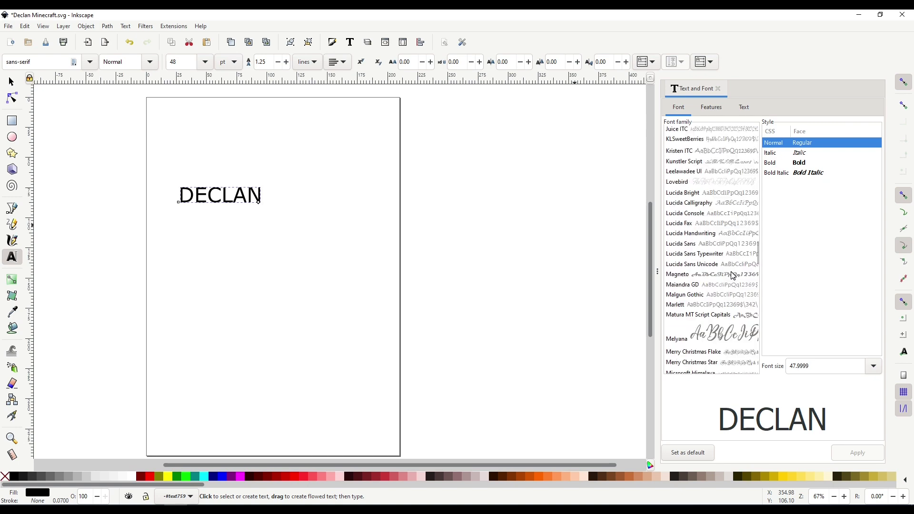
scroll(734, 276, "down", 2)
scroll(733, 276, "down", 5)
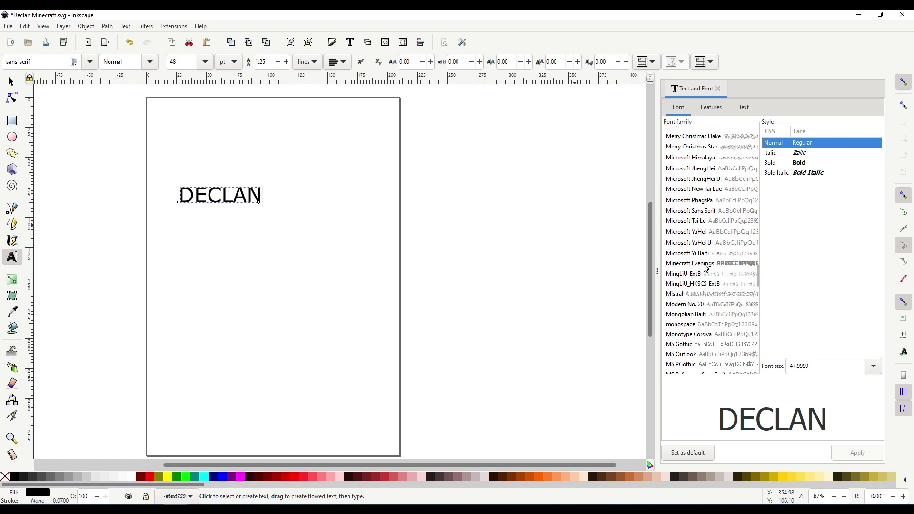
left_click(706, 265)
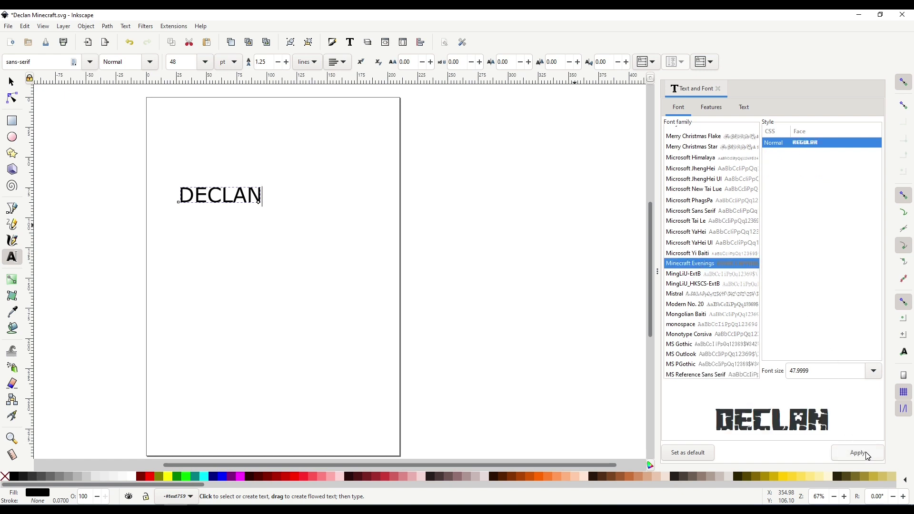
Compare Mistral and other fonts, then apply Minecraft Evenings to DECLAN
left_click(684, 299)
left_click(683, 221)
left_click(682, 179)
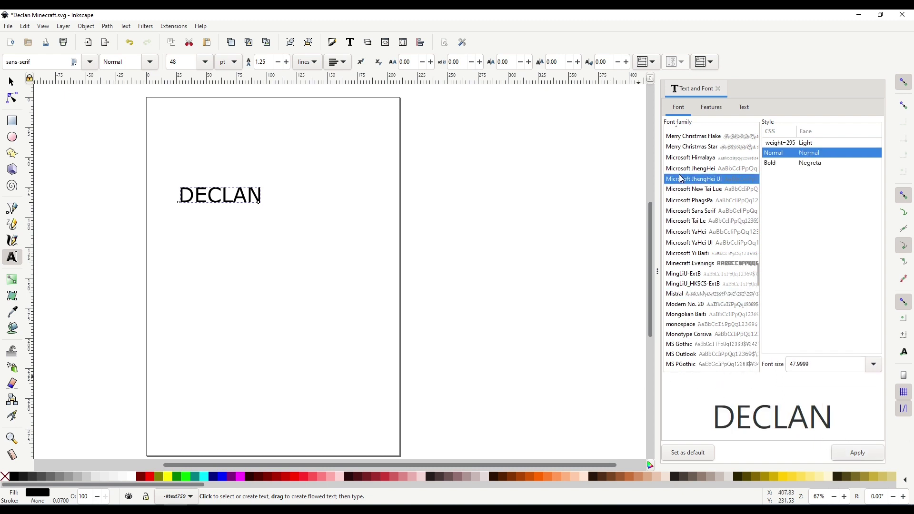
left_click(682, 315)
left_click(684, 325)
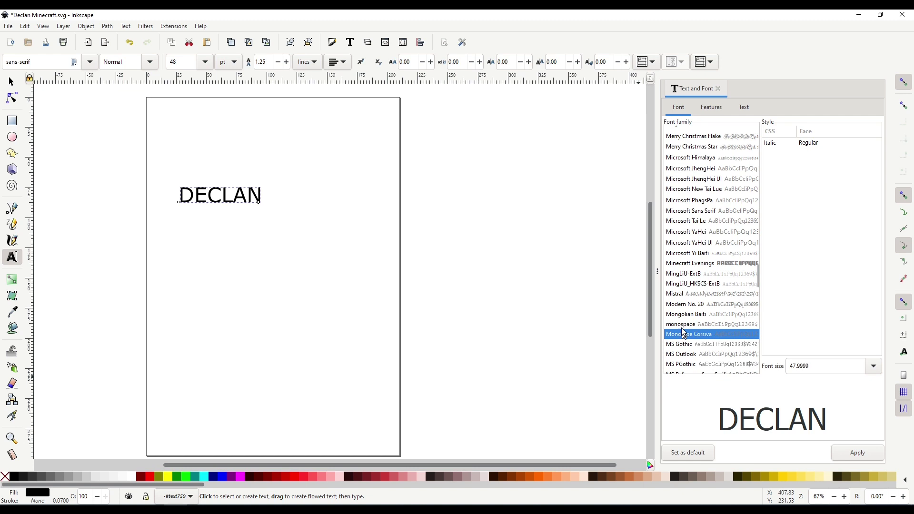
left_click(686, 264)
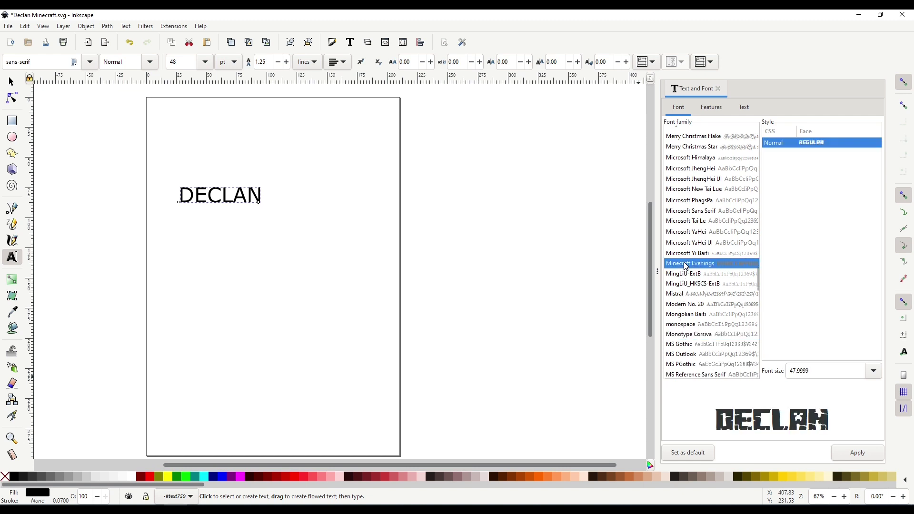
left_click(858, 453)
left_click(333, 217)
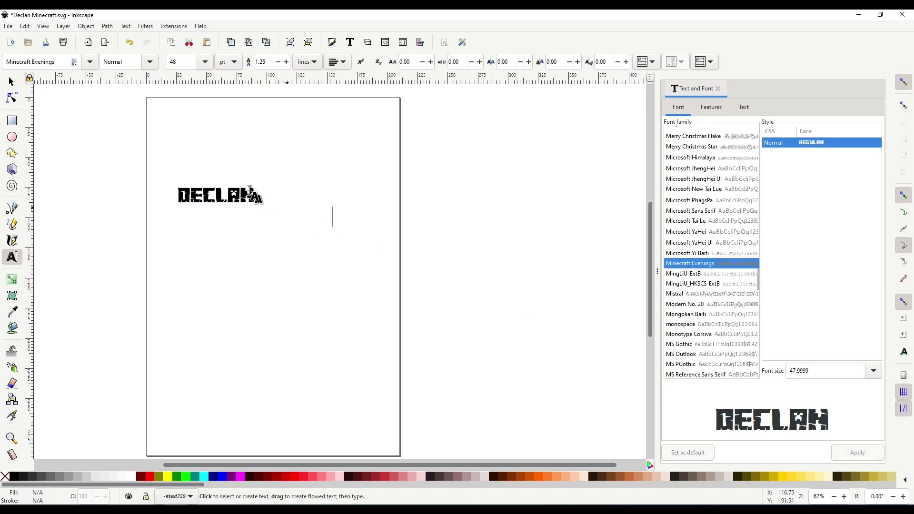
Select the DECLAN text and zoom in on it
key("F1")
left_click(185, 187)
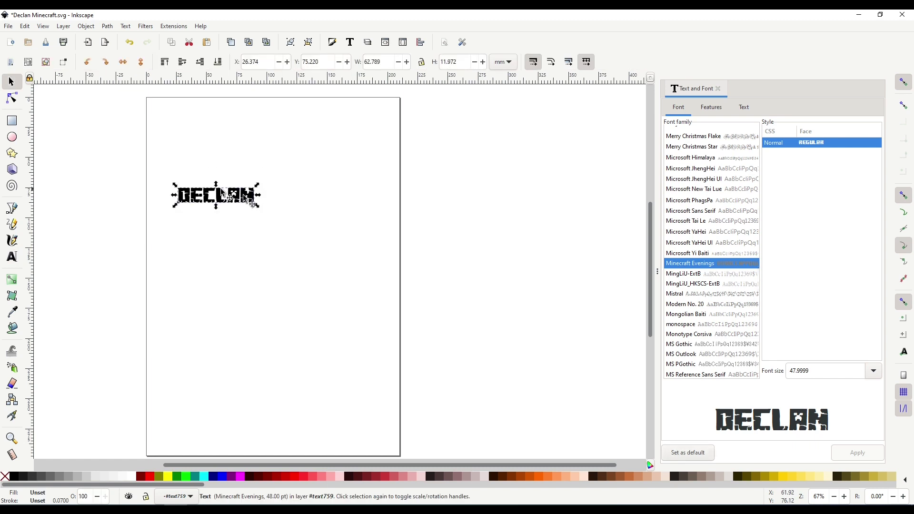
scroll(183, 185, "up", 2, "ctrl")
scroll(183, 185, "up", 2, "ctrl")
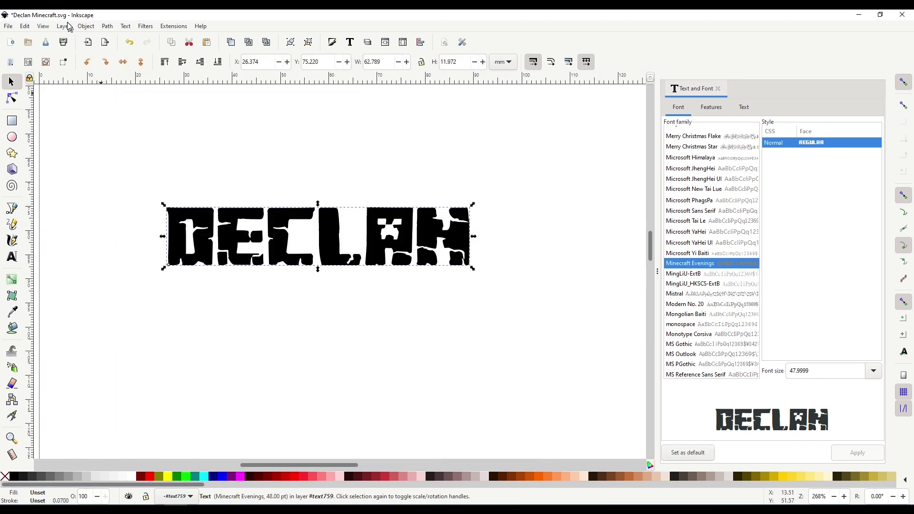
left_click_drag(150, 184, 518, 299)
Remove stray typed letters to restore DECLAN, then rubber-band select the whole lettering
left_click(417, 246)
left_click(418, 243)
type("G")
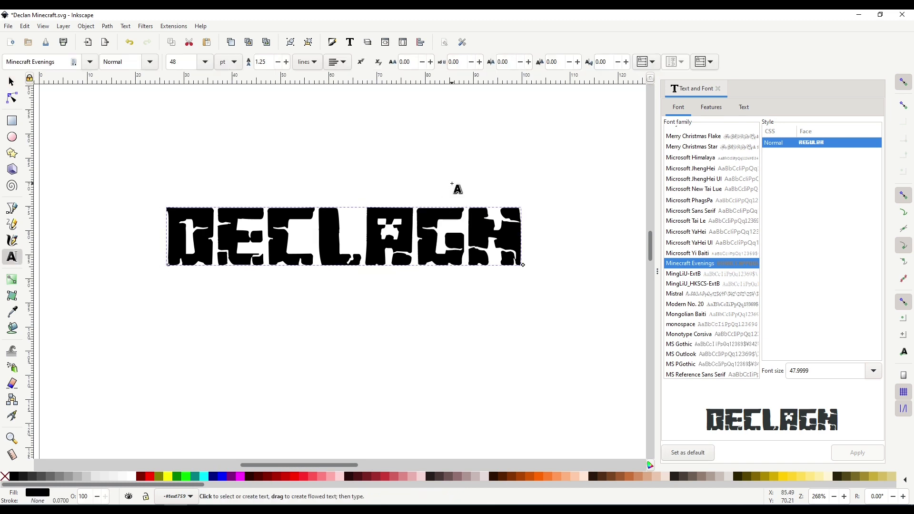
type("A")
key("BackSpace")
key("BackSpace")
key("Escape")
key("s")
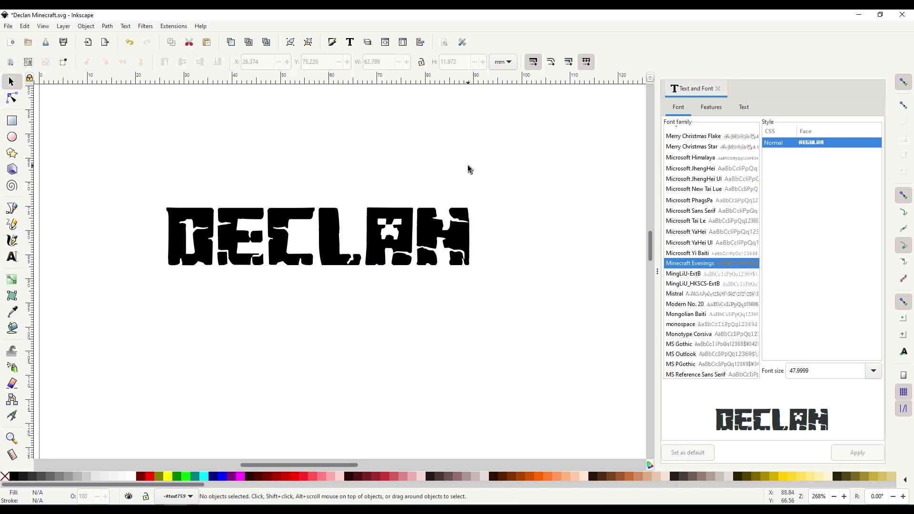
left_click_drag(480, 198, 164, 290)
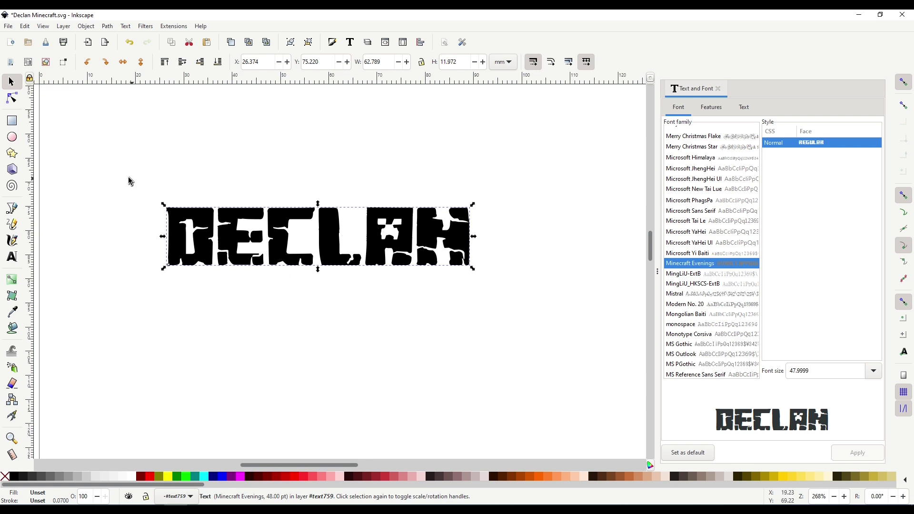
left_click(107, 26)
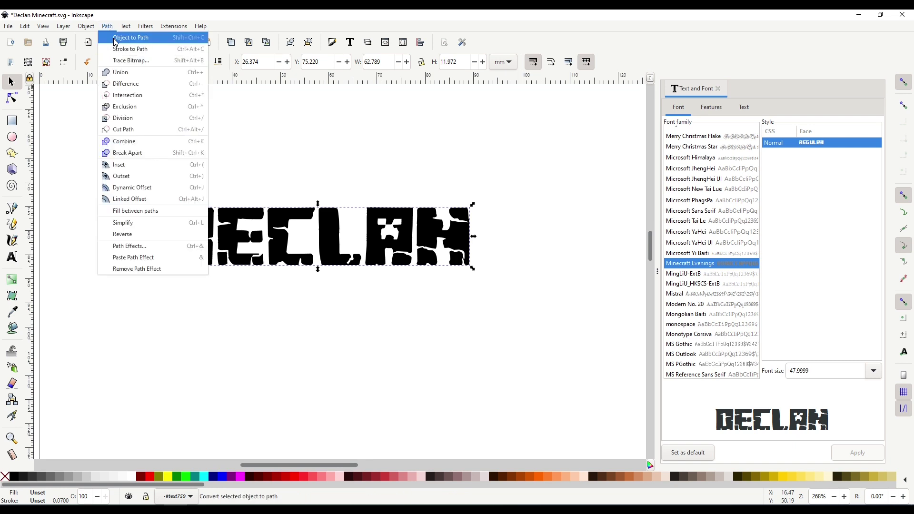
Convert DECLAN to paths with Object to Path and enter the group of letters
left_click(116, 41)
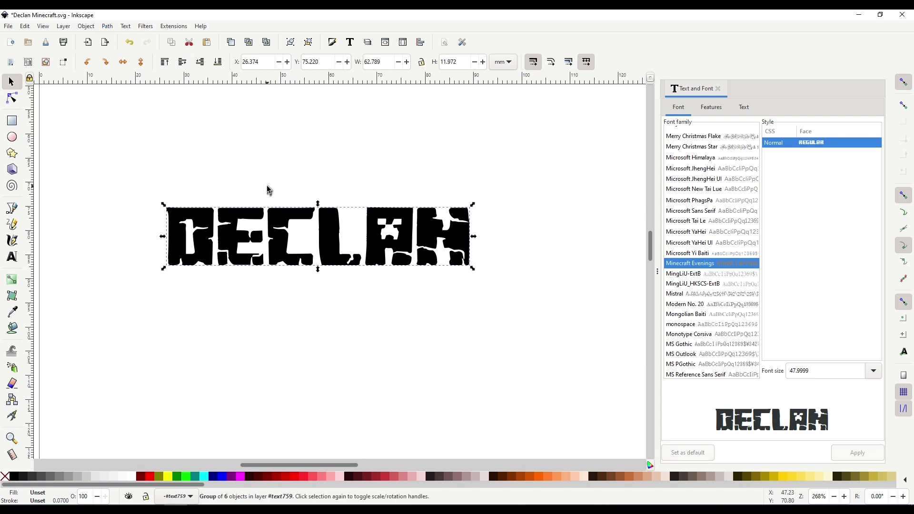
left_click(268, 187)
double_click(275, 228)
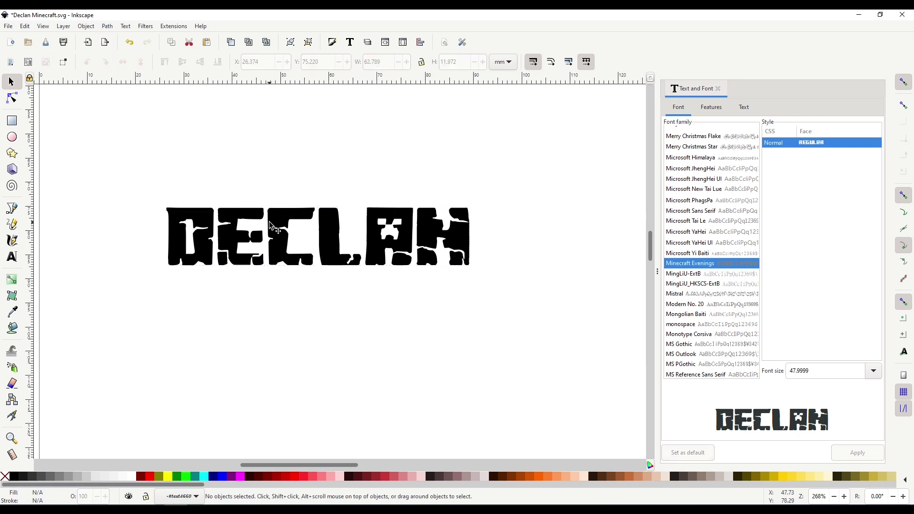
left_click(274, 228)
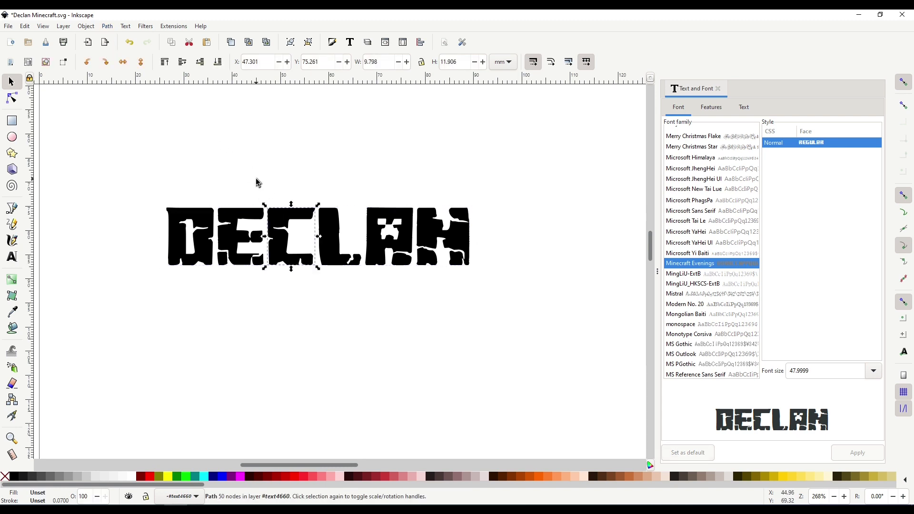
left_click(261, 227)
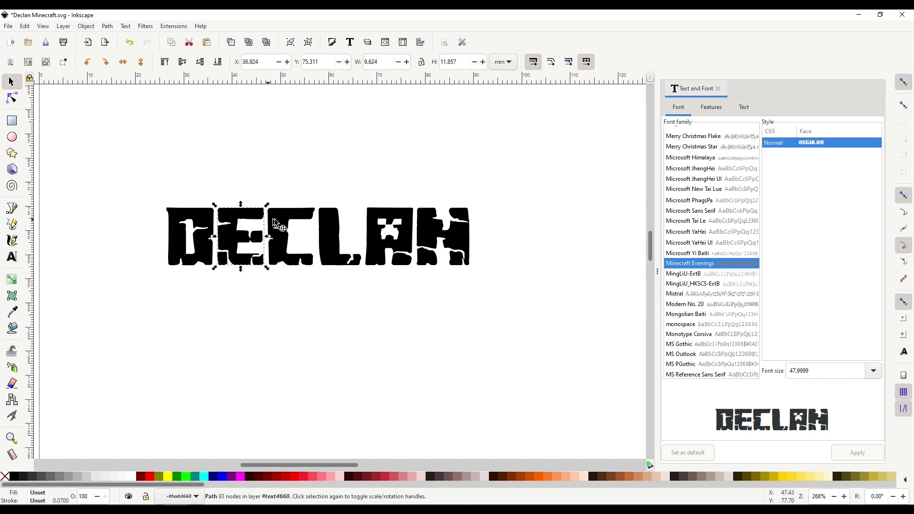
left_click_drag(281, 227, 286, 172)
key("ctrl+z")
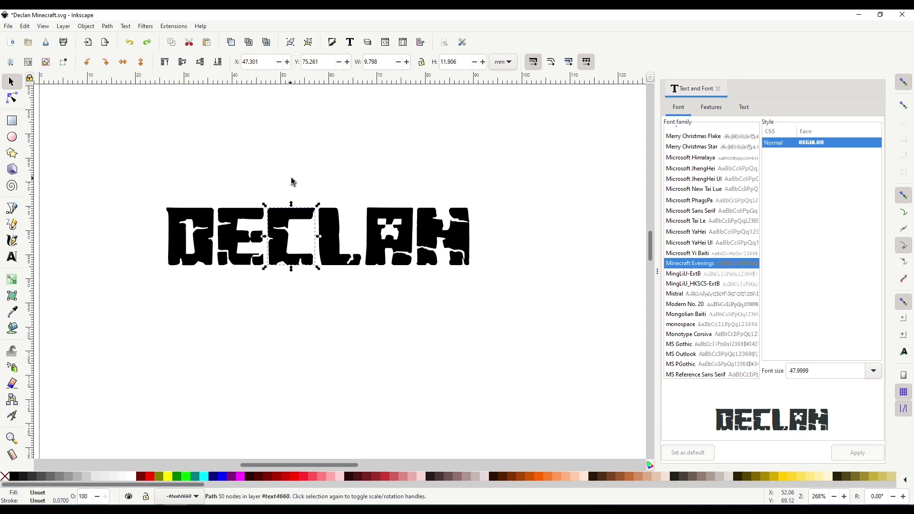
left_click(292, 181)
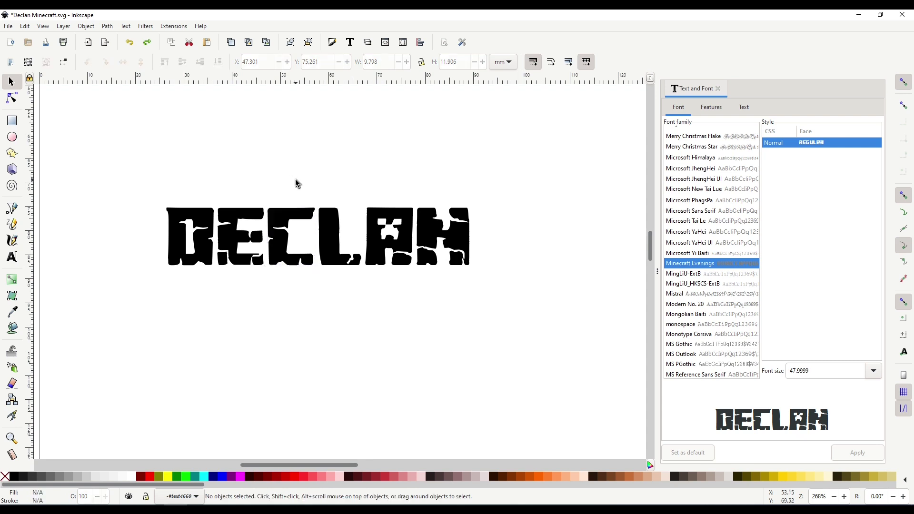
Inspect the nodes of the C, L, E and D letter paths
left_click(308, 225)
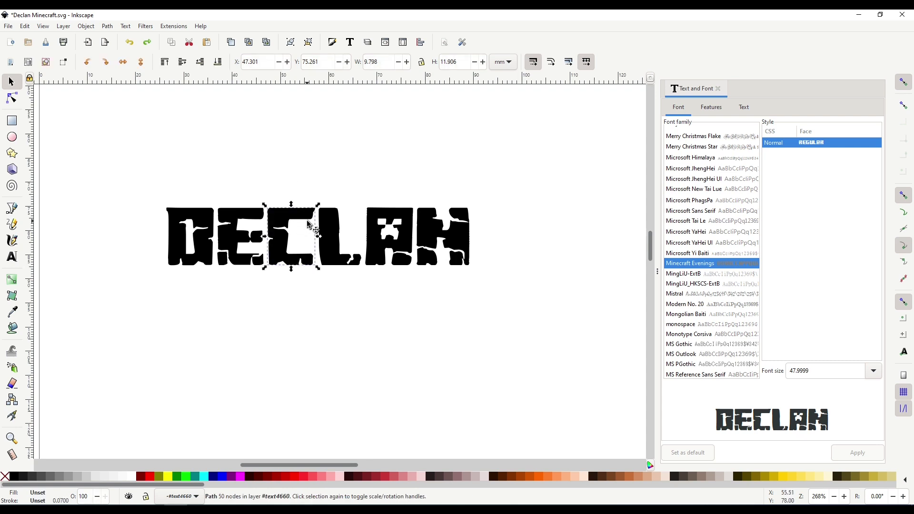
double_click(309, 225)
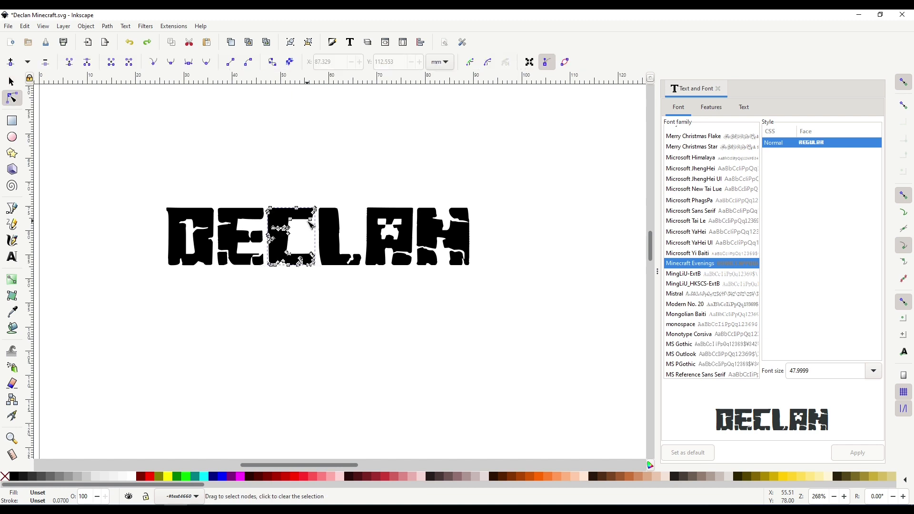
left_click(329, 224)
left_click(240, 225)
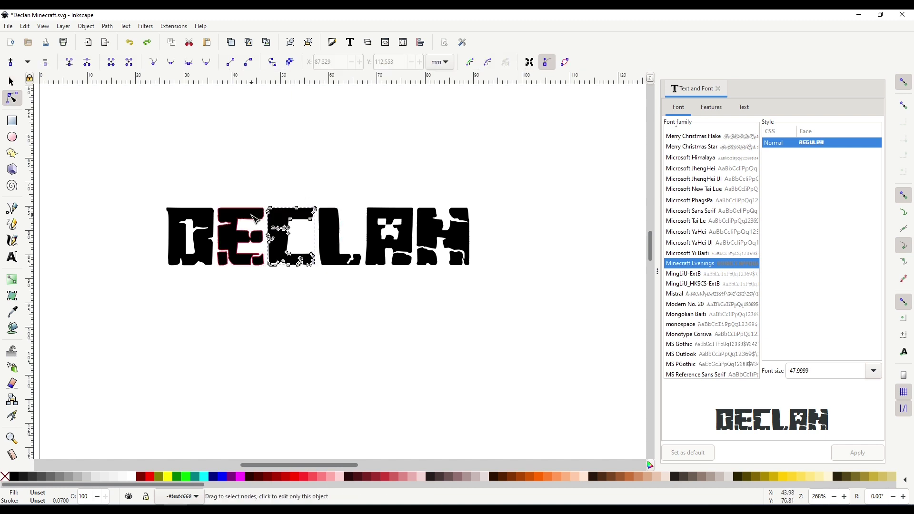
left_click(183, 221)
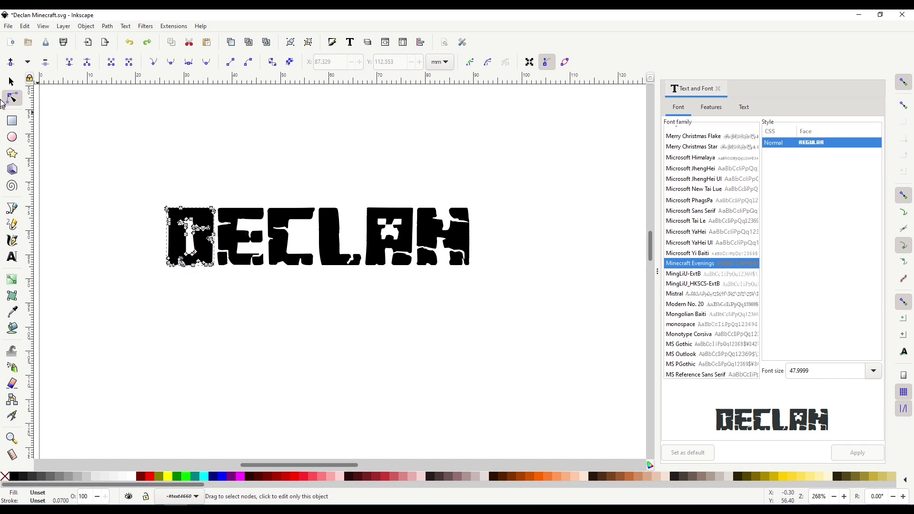
left_click(14, 82)
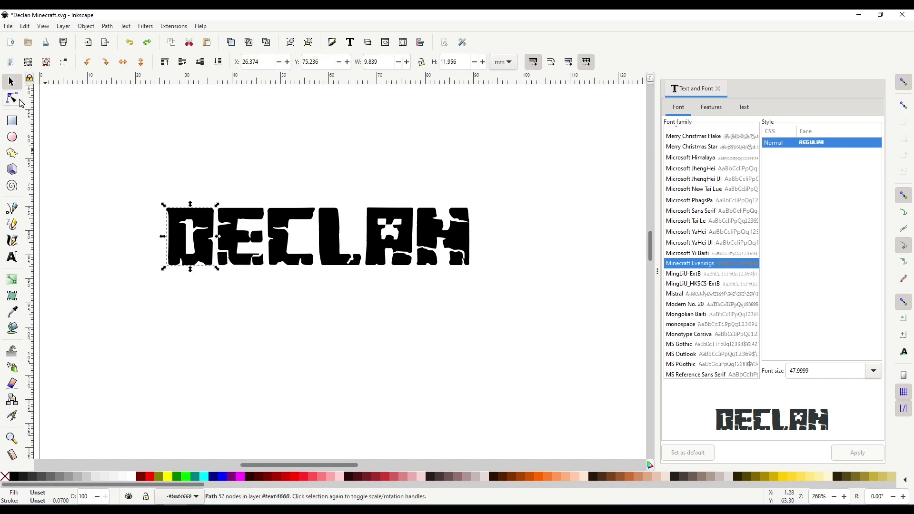
left_click(15, 99)
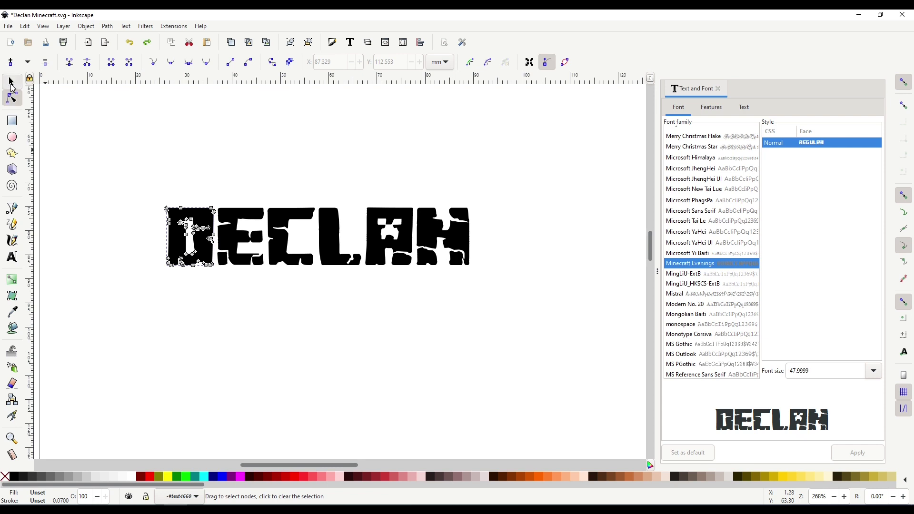
left_click(12, 82)
Select all six DECLAN letter paths and check their nodes
left_click(230, 187)
left_click(229, 224)
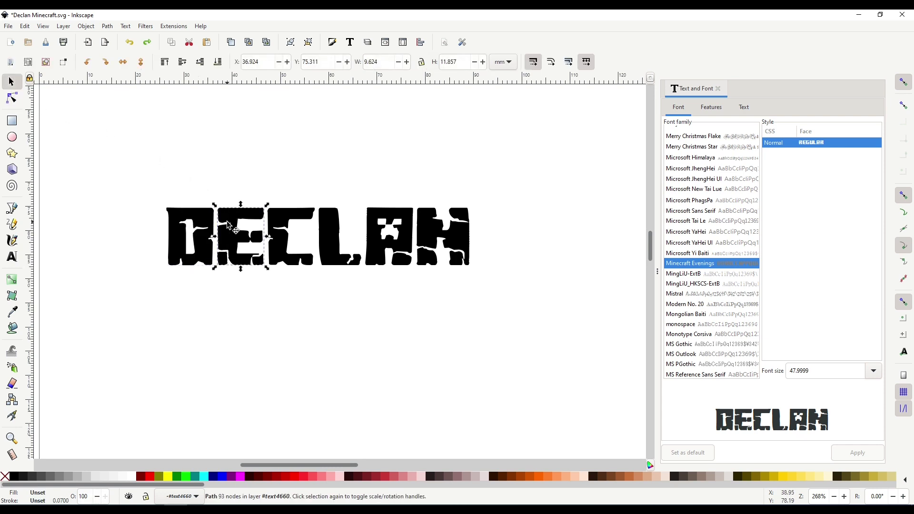
left_click(226, 182)
left_click_drag(156, 177, 532, 326)
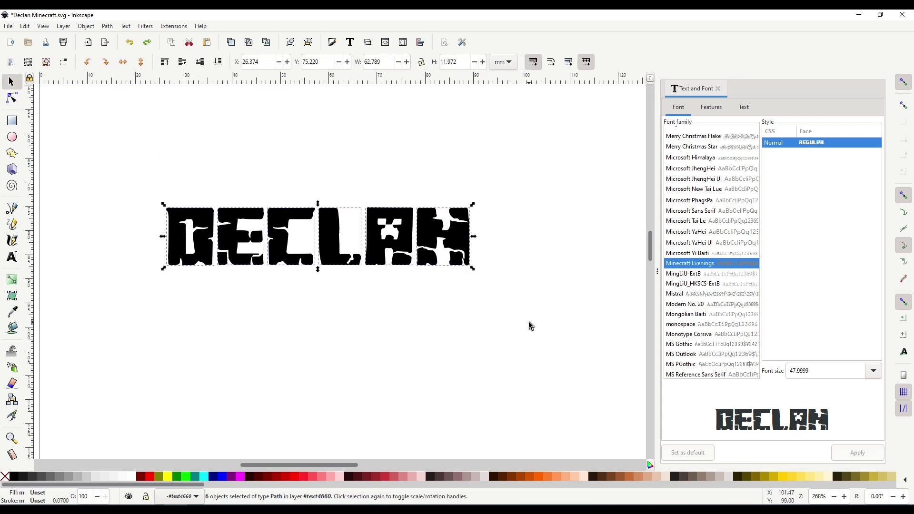
left_click(14, 99)
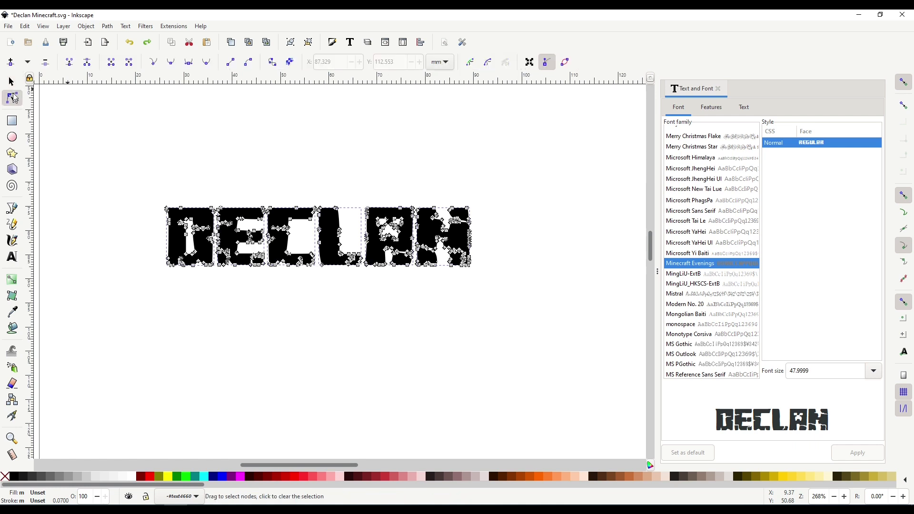
left_click(12, 84)
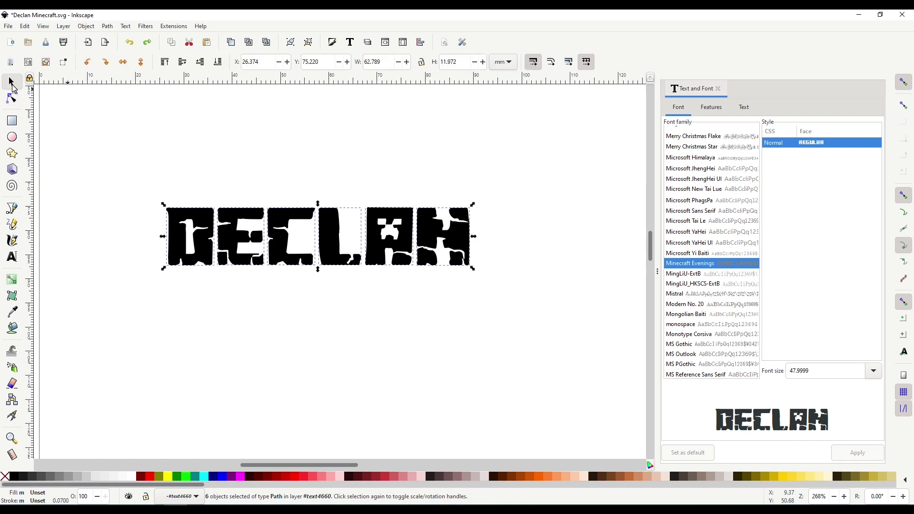
Save Declan Minecraft.svg and bring the Untitled Easel project forward in Chrome
left_click(9, 26)
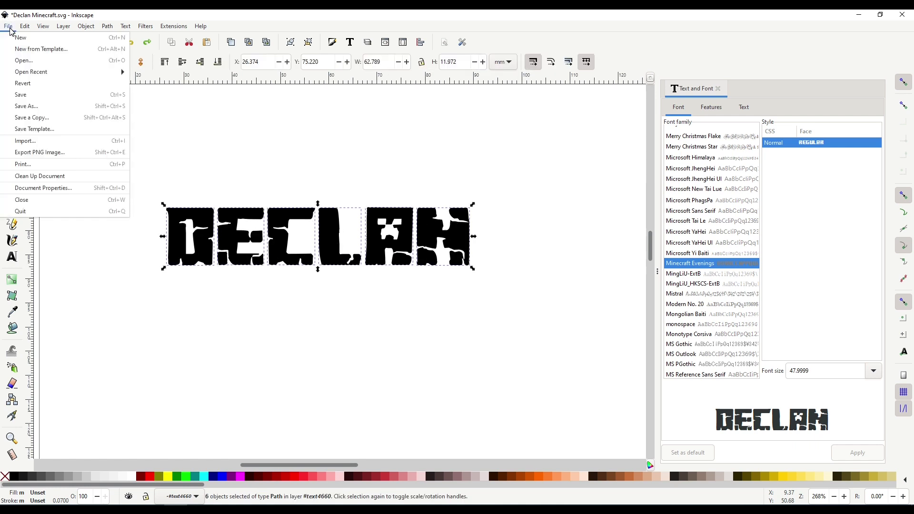
left_click(21, 97)
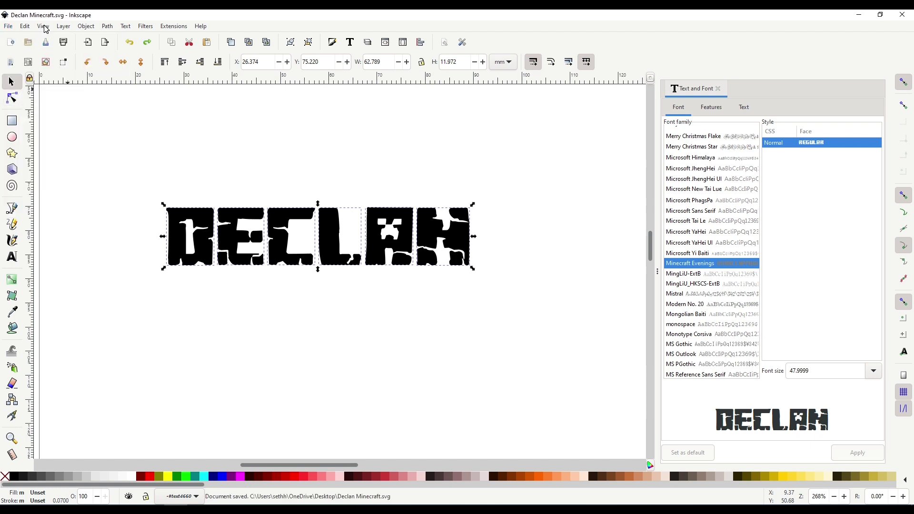
left_click(123, 202)
left_click(153, 509)
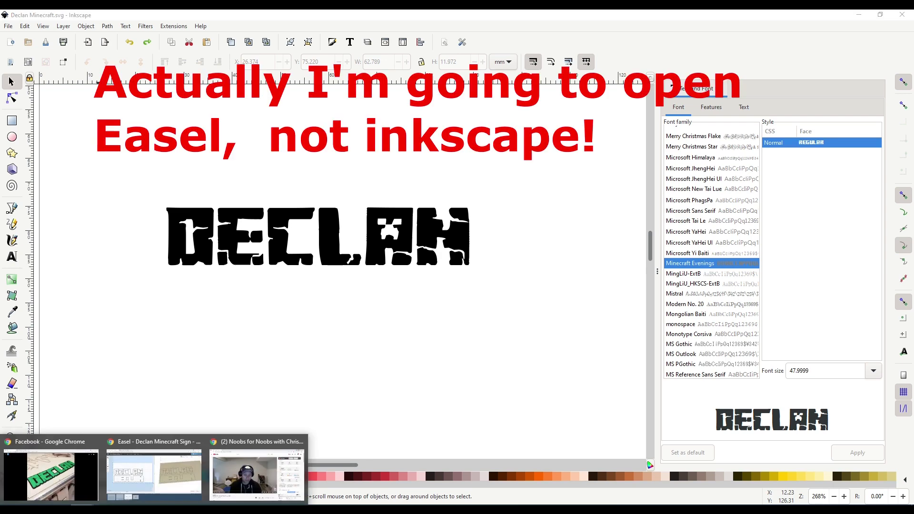
left_click(147, 472)
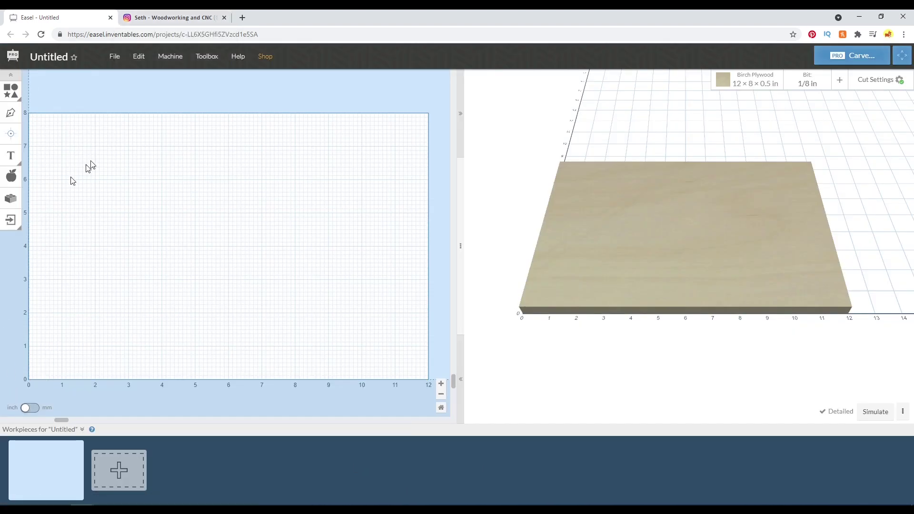
Import Declan Minecraft.svg into Easel as an SVG, giving a 0.5 in pocket cut
left_click(7, 229)
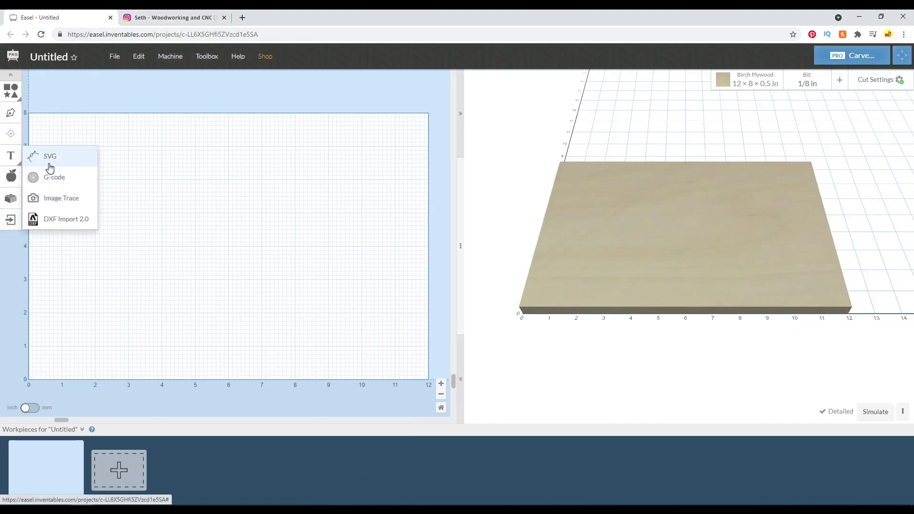
left_click(48, 162)
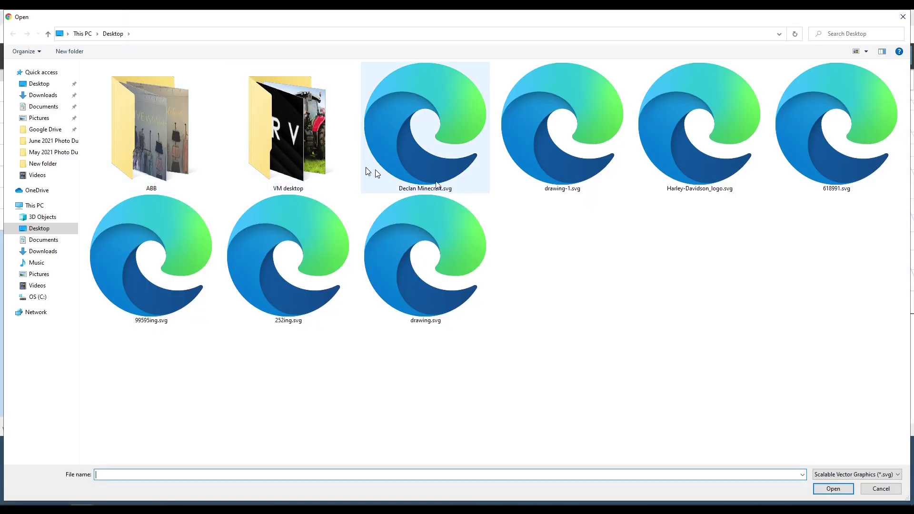
double_click(399, 169)
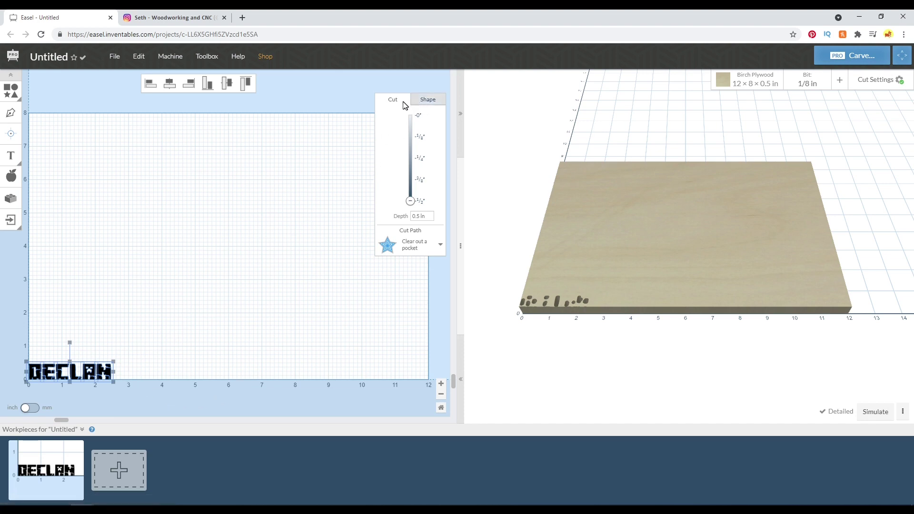
left_click(776, 85)
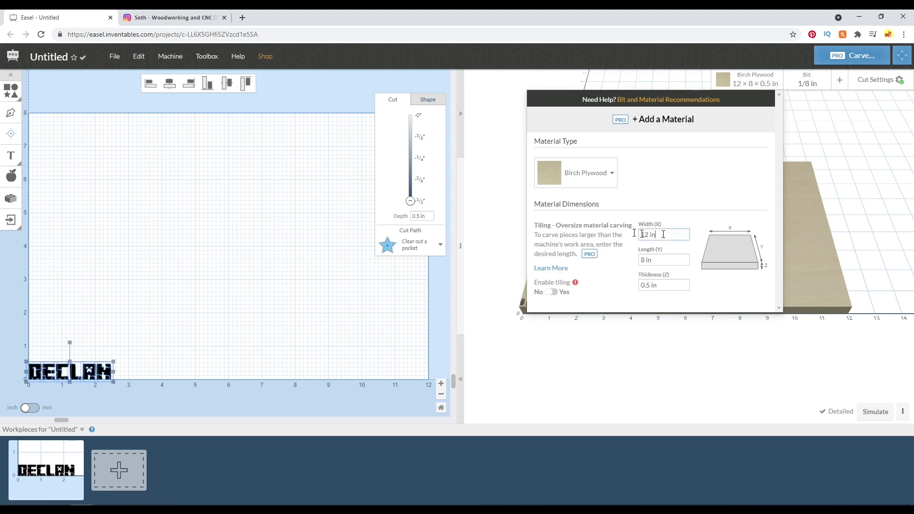
Set the Birch Plywood stock to 48 × 24 in with 0.248 in thickness
left_click_drag(664, 234, 635, 234)
type("48")
key("Tab")
type("24")
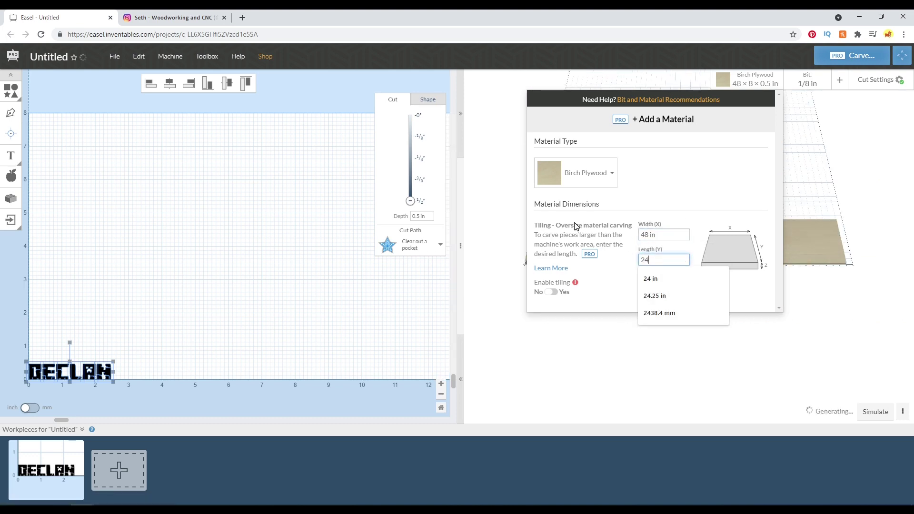
key("Tab")
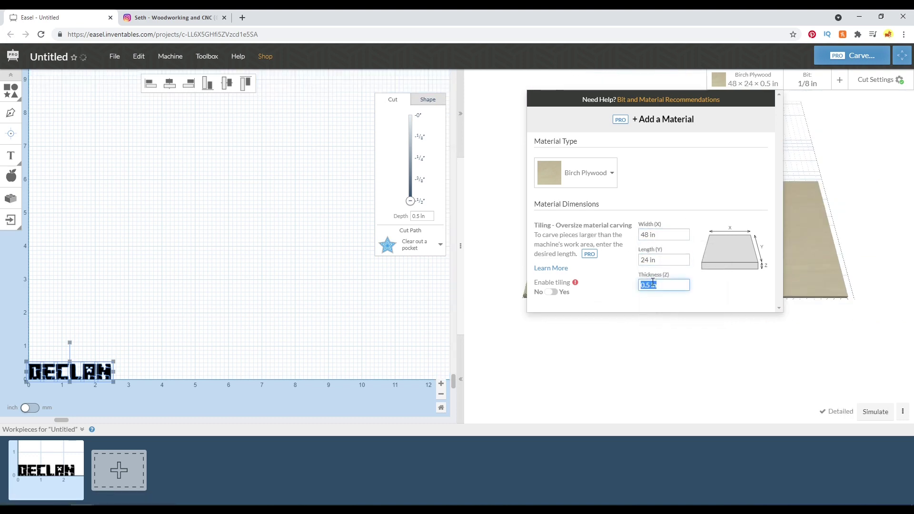
key("BackSpace")
type(".25")
key("Tab")
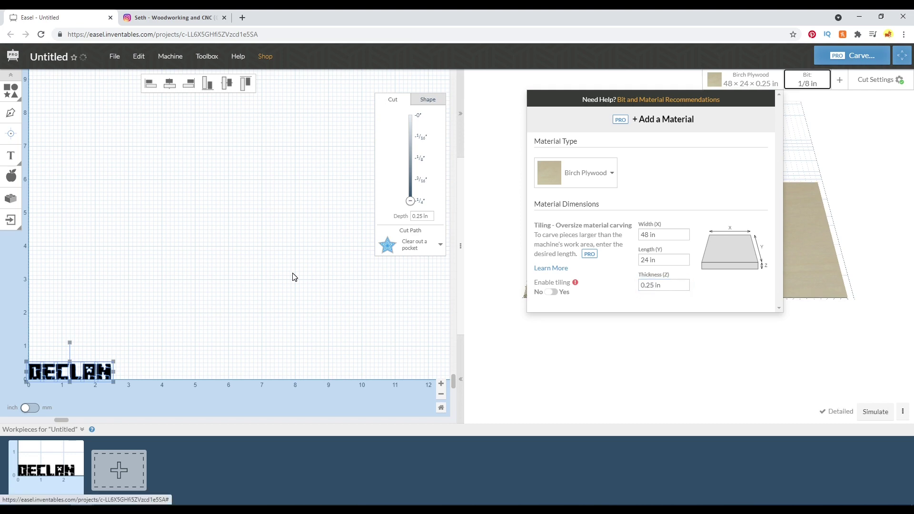
left_click_drag(659, 286, 643, 283)
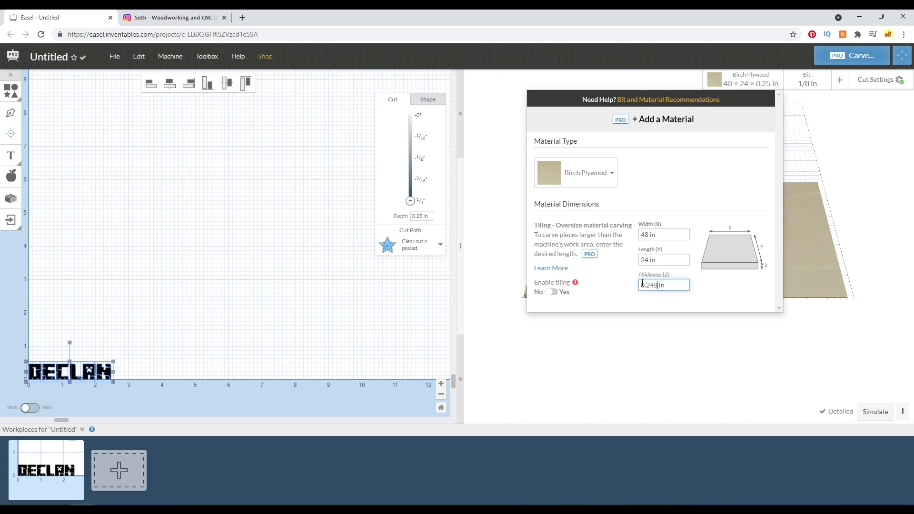
key("Tab")
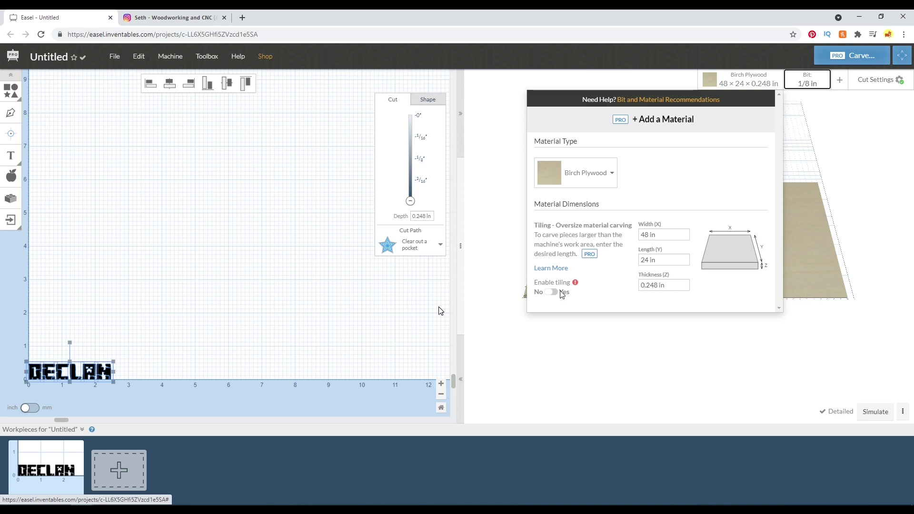
left_click(285, 345)
left_click_drag(242, 296, 107, 365)
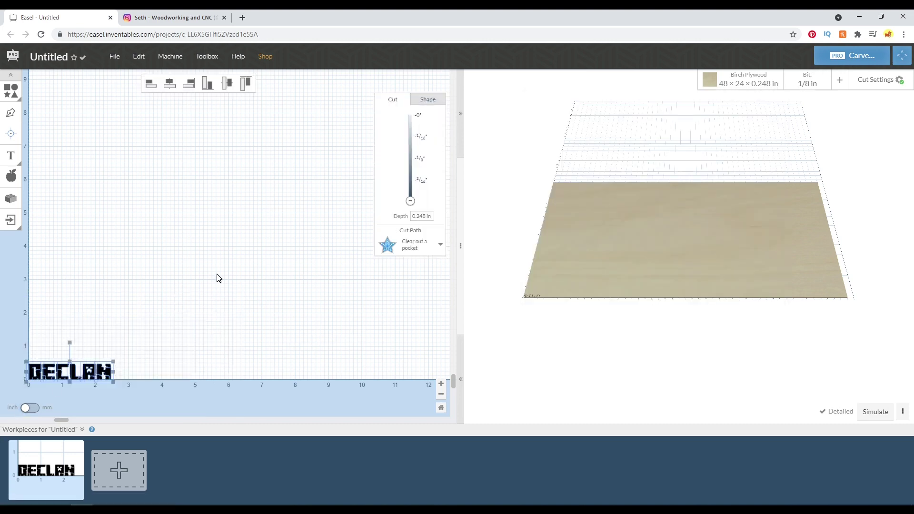
scroll(219, 279, "down", 4)
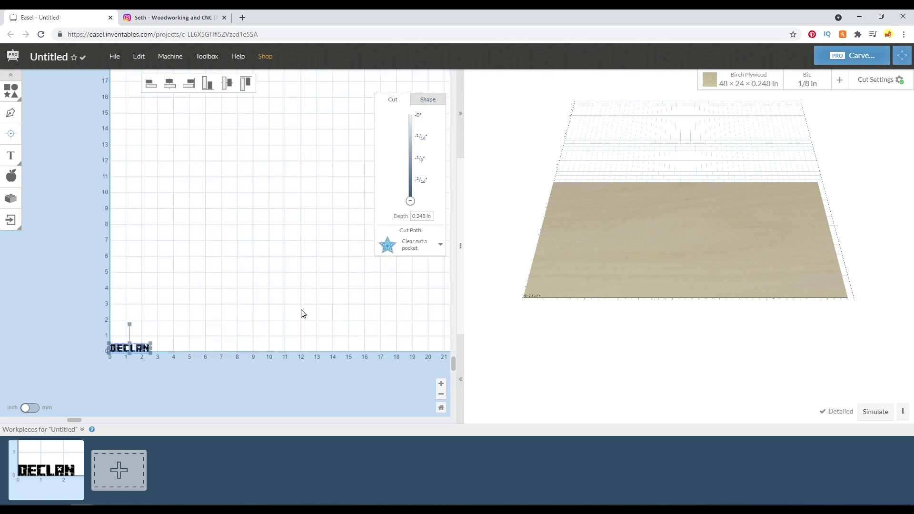
scroll(303, 314, "up", 2)
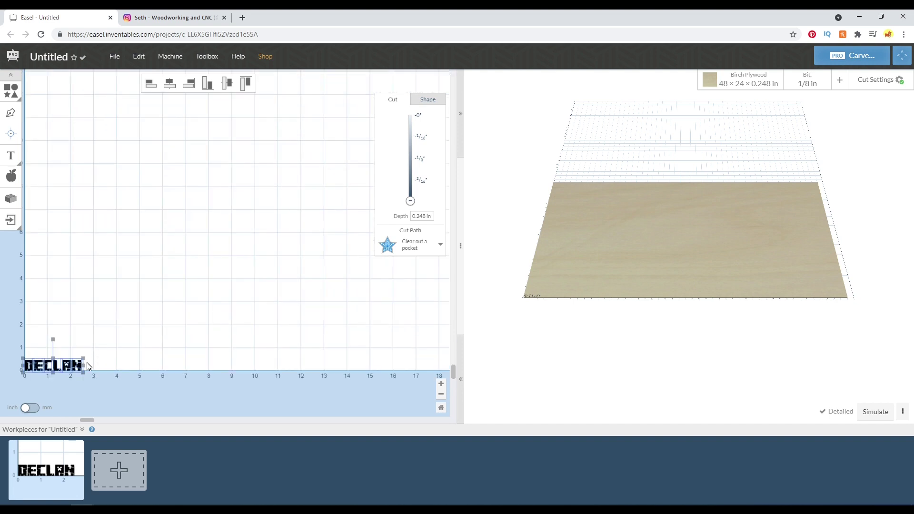
left_click_drag(85, 366, 310, 366)
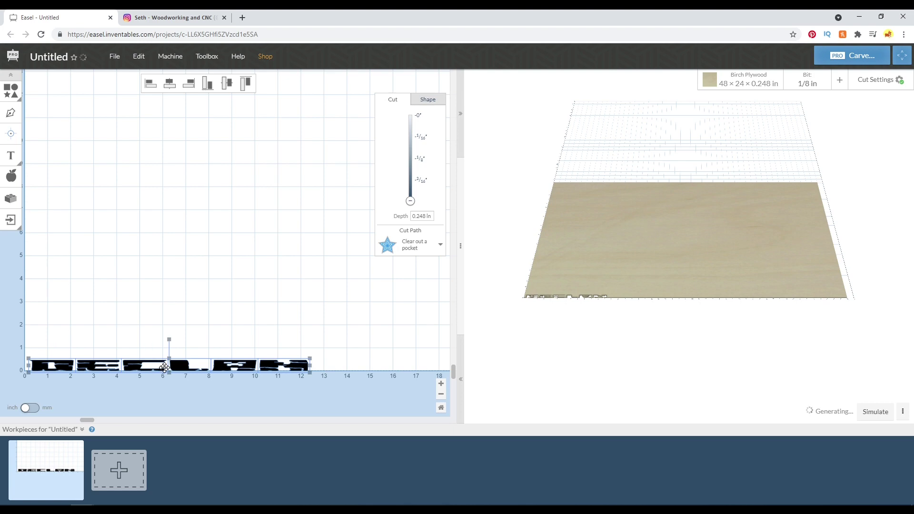
left_click_drag(168, 358, 169, 283)
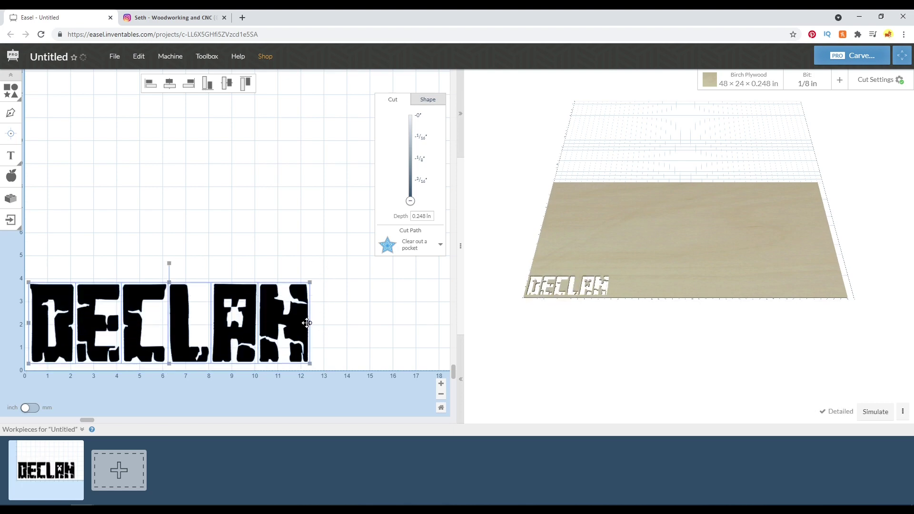
left_click_drag(307, 323, 340, 325)
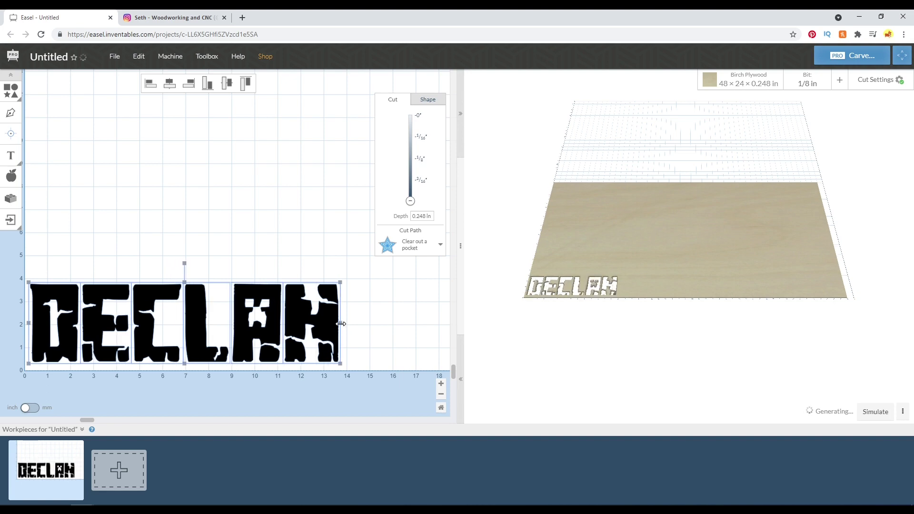
left_click(279, 257)
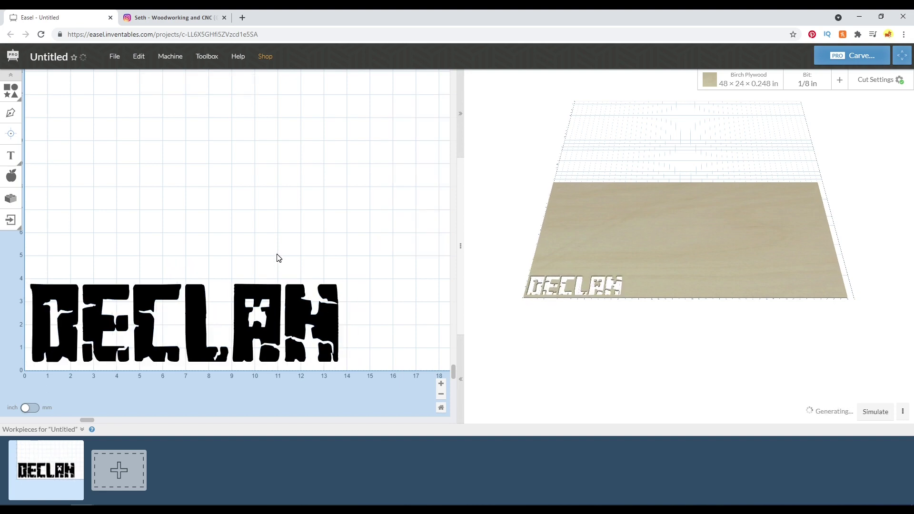
key("ctrl+z")
key("ctrl+z")
key("ctrl+z")
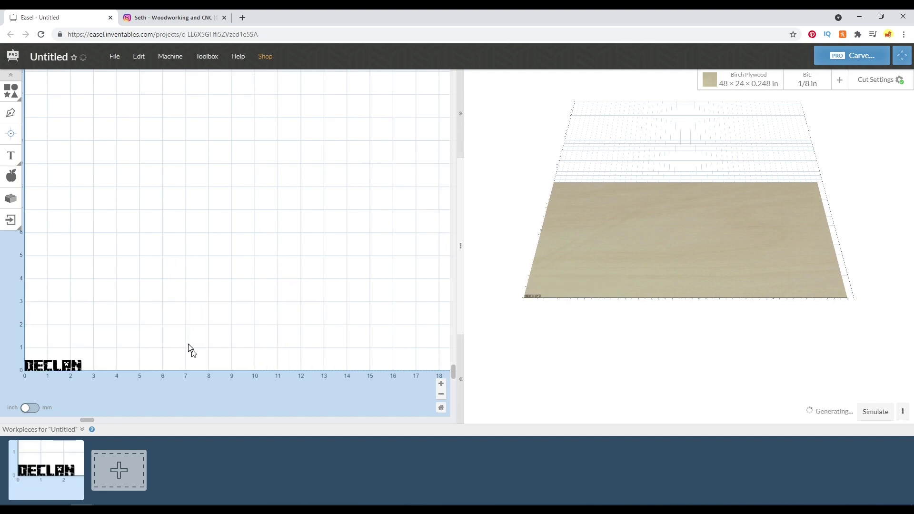
left_click_drag(145, 312, 5, 405)
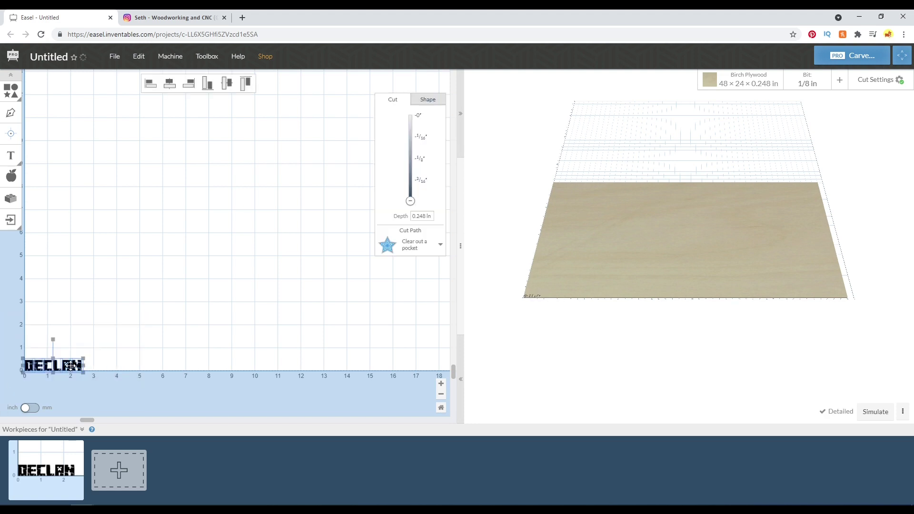
left_click(431, 98)
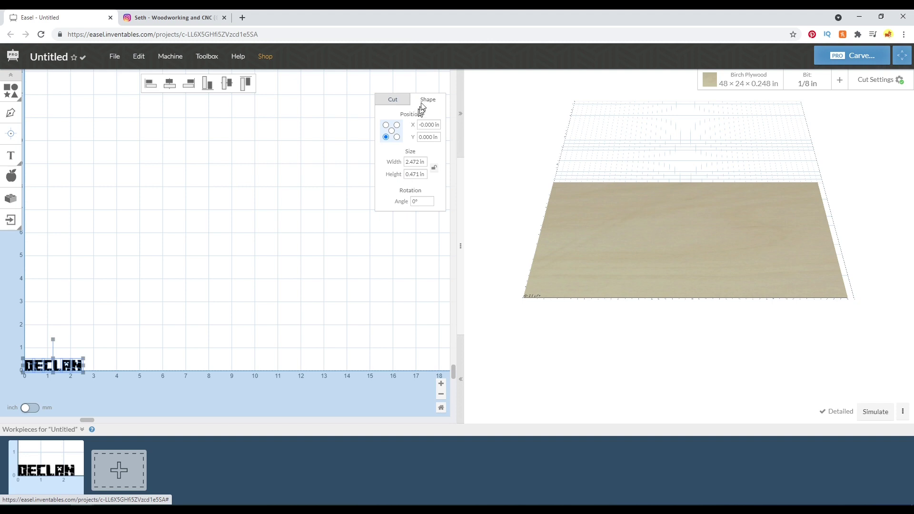
Try a 24 in width on DECLAN, undo it, and lock its aspect ratio
left_click(423, 160)
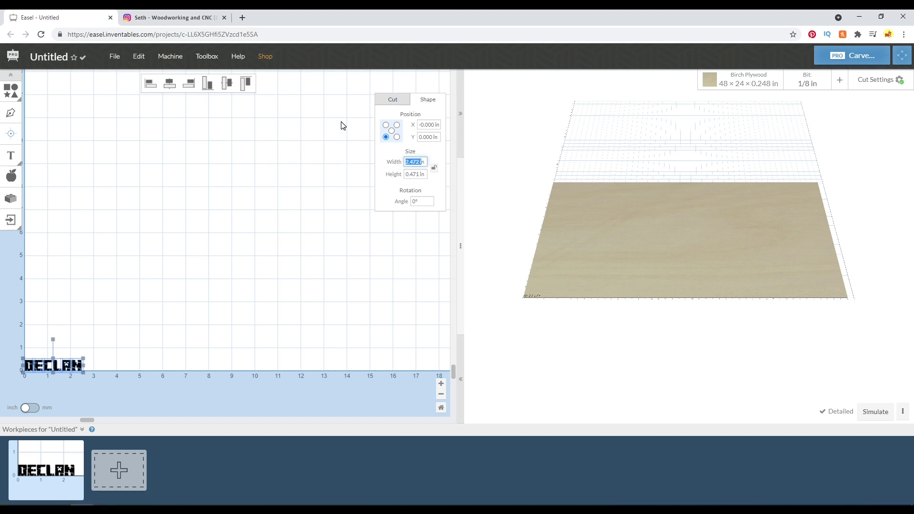
key("Tab")
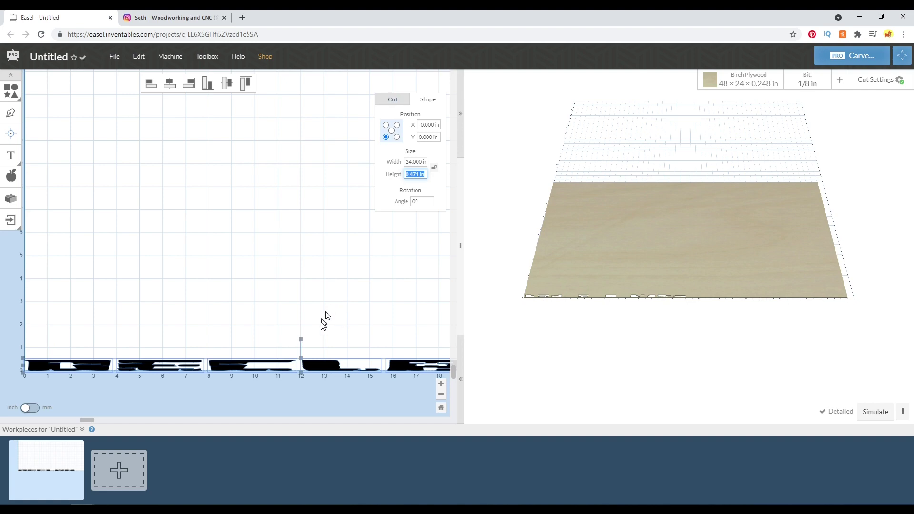
left_click(319, 290)
key("ctrl+z")
left_click_drag(186, 301, 3, 404)
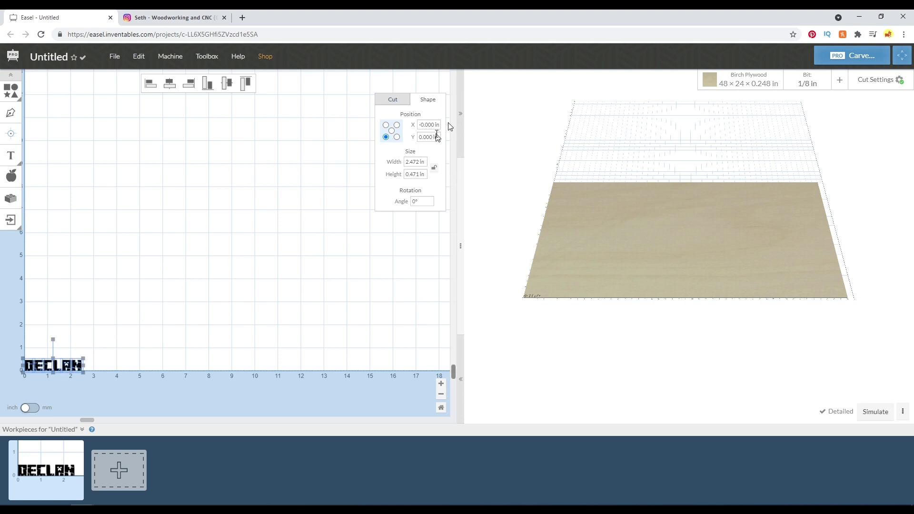
left_click(435, 170)
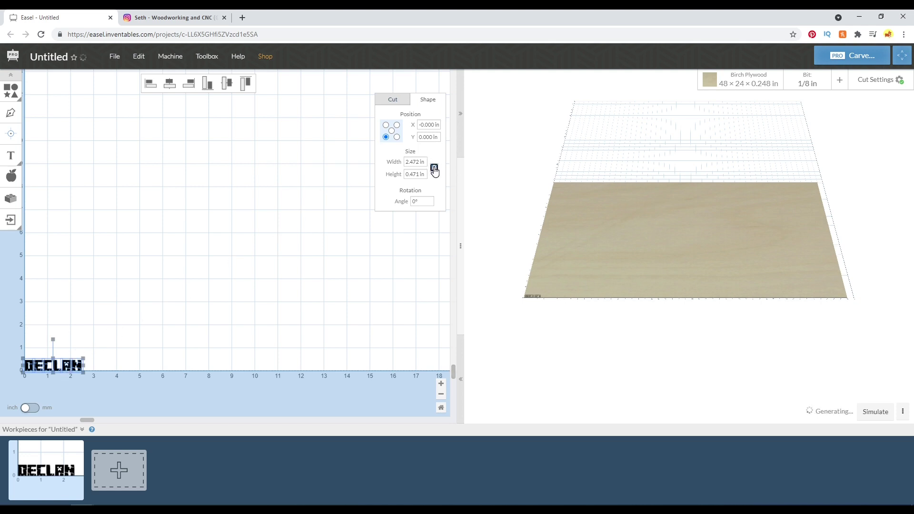
Scale DECLAN proportionally to 35 in wide, 6.674 in tall
left_click(420, 160)
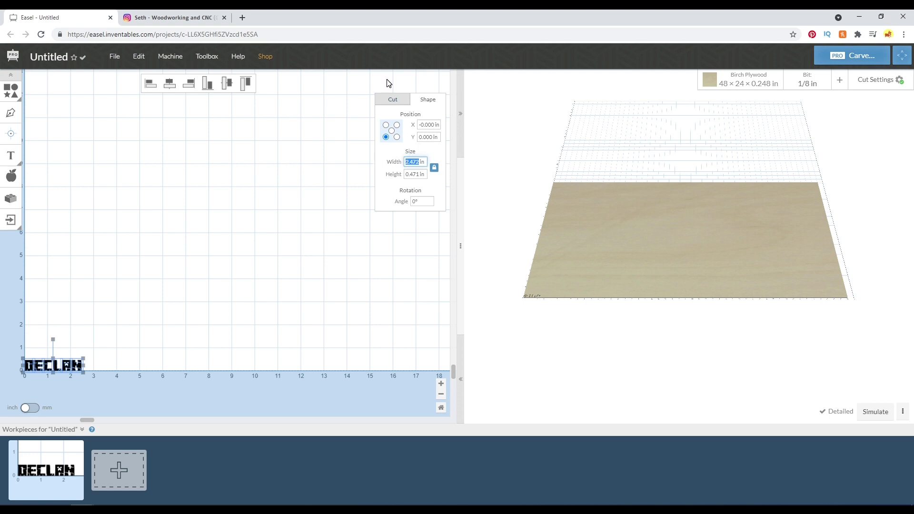
key("Tab")
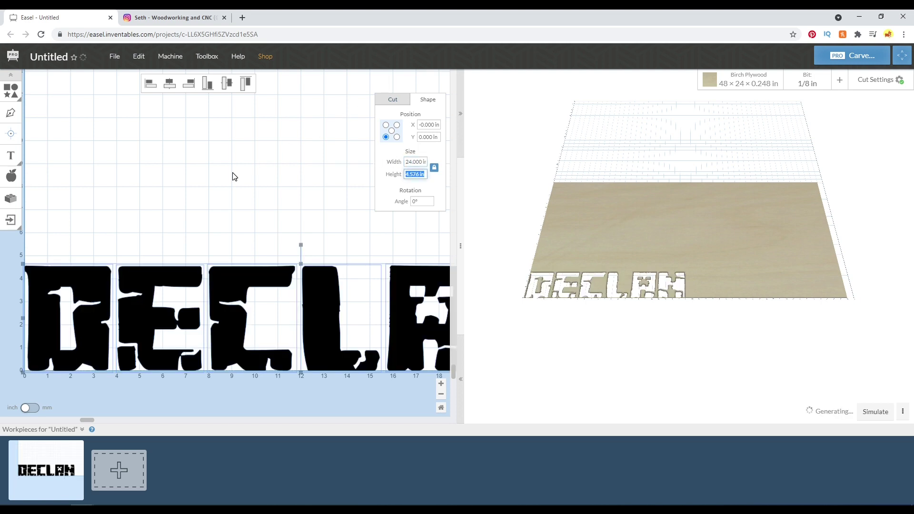
scroll(234, 176, "down", 5)
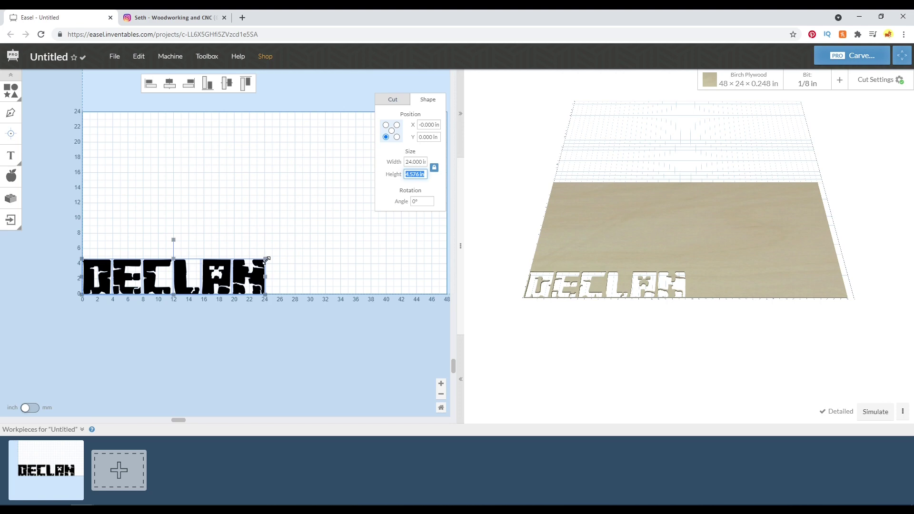
left_click_drag(266, 260, 355, 225)
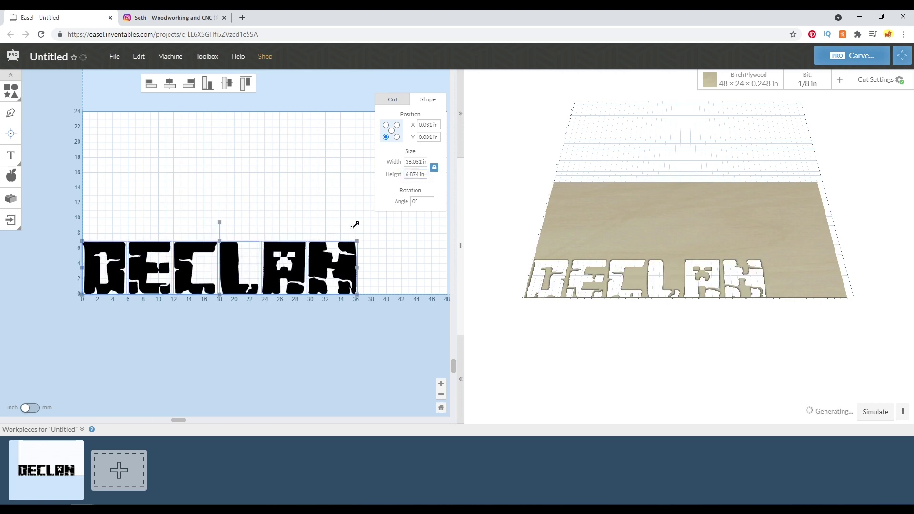
scroll(350, 232, "up", 1)
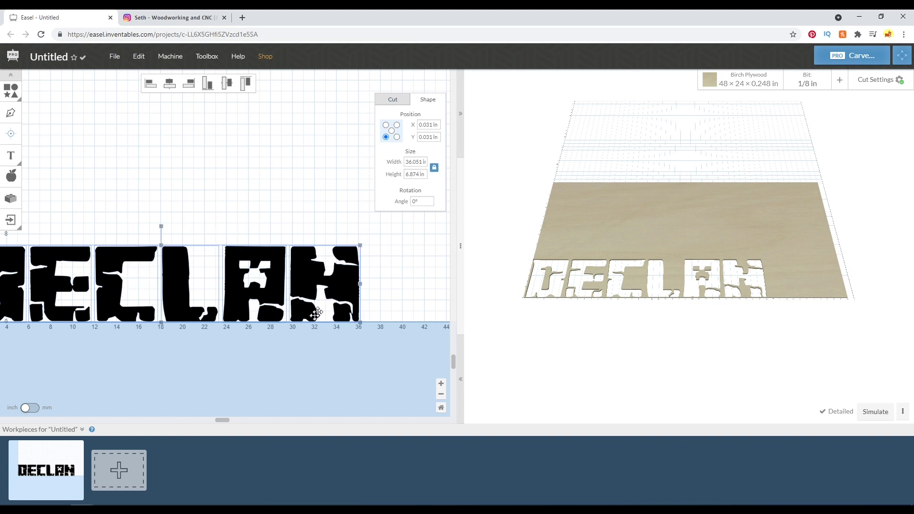
left_click_drag(420, 162, 378, 165)
key("Return")
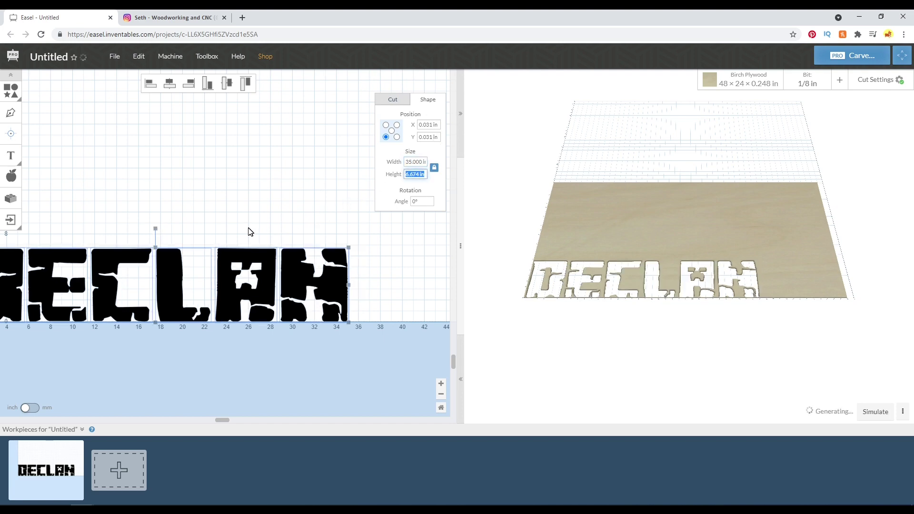
left_click(280, 235)
Move DECLAN up and in from the corner to X 1.849, Y 1.598 in
scroll(357, 243, "down", 2)
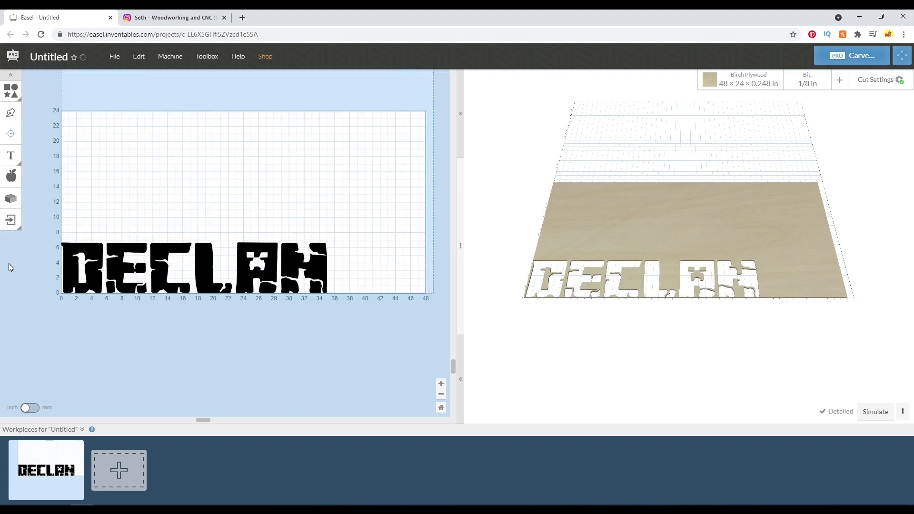
left_click_drag(56, 228, 336, 315)
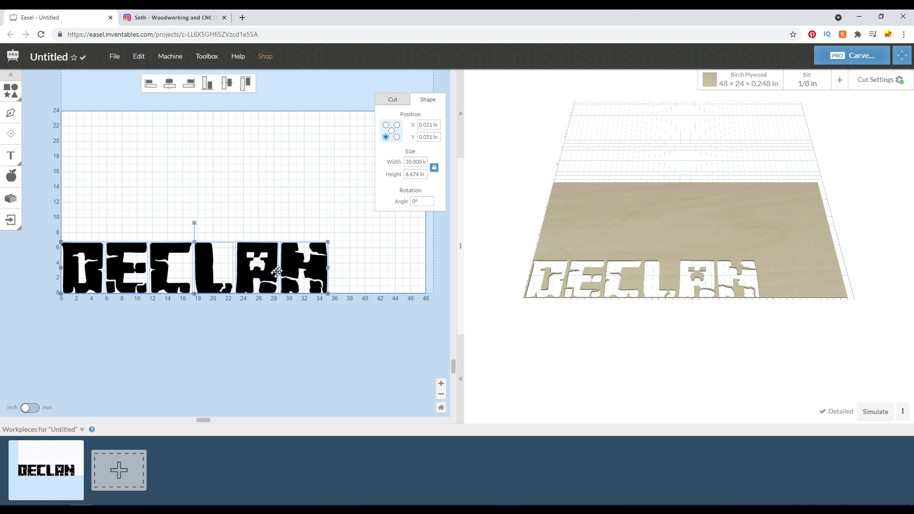
left_click_drag(277, 271, 290, 260)
left_click(287, 222)
left_click_drag(338, 208, 99, 287)
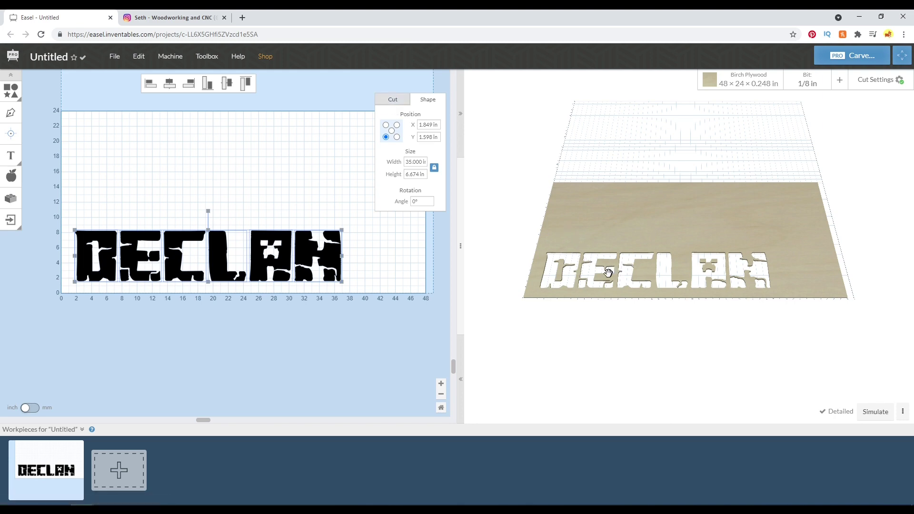
left_click(393, 99)
Set the DECLAN outlines to cut outside the shape path, keeping four 0.250 × 0.080 in tabs
left_click(409, 245)
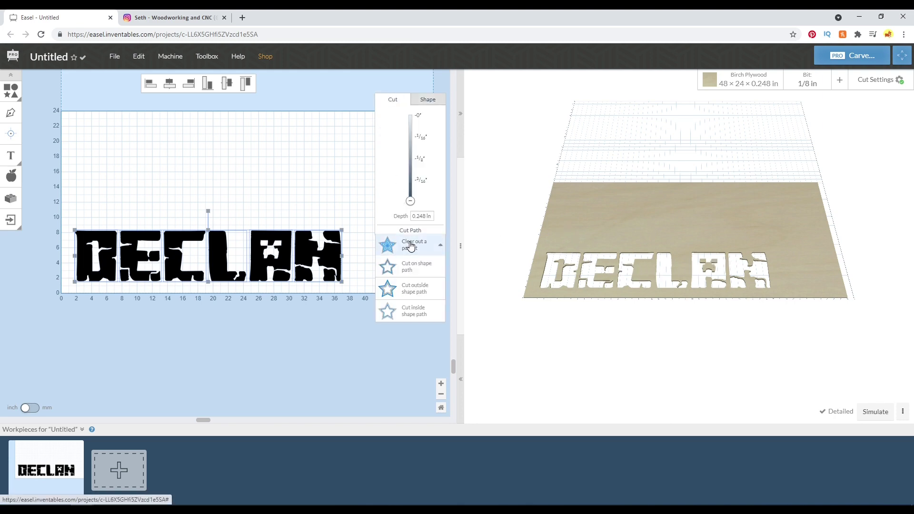
left_click(413, 297)
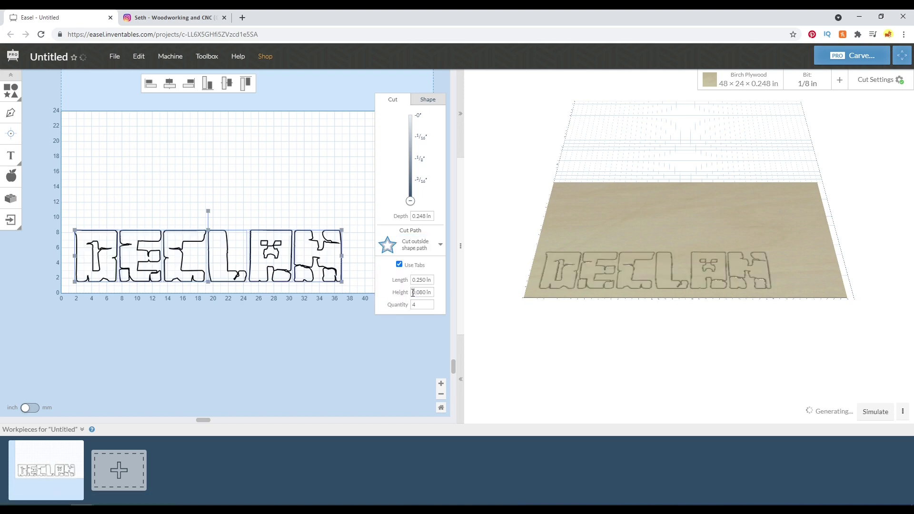
left_click(348, 194)
left_click_drag(348, 194, 63, 355)
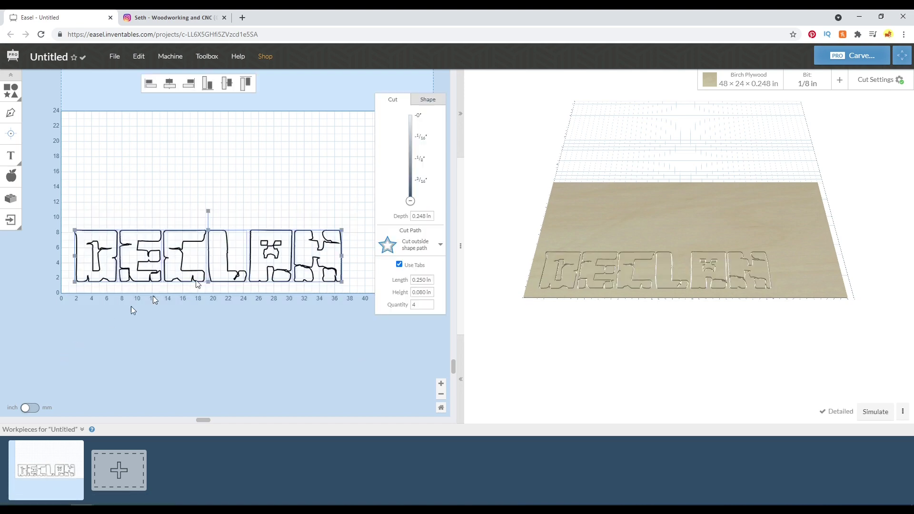
left_click(245, 210)
left_click_drag(64, 209, 350, 305)
left_click(358, 252)
left_click_drag(335, 300, 14, 176)
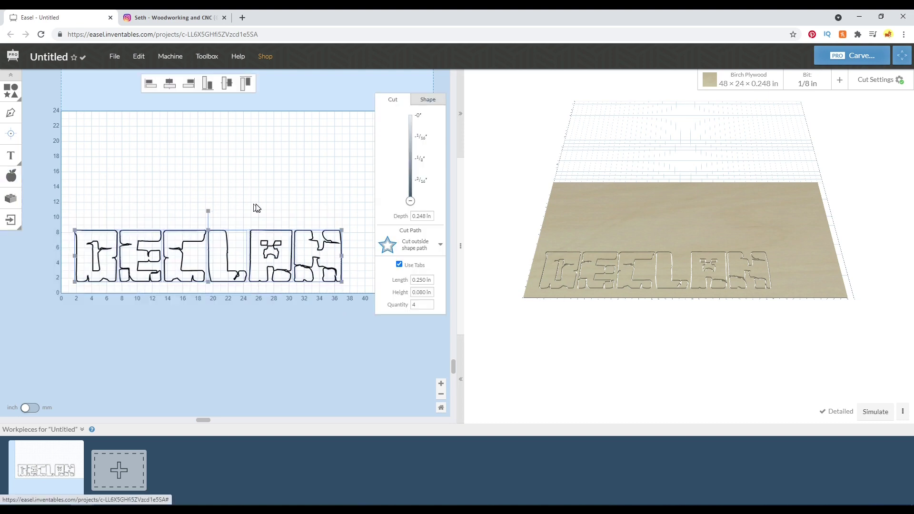
left_click(82, 430)
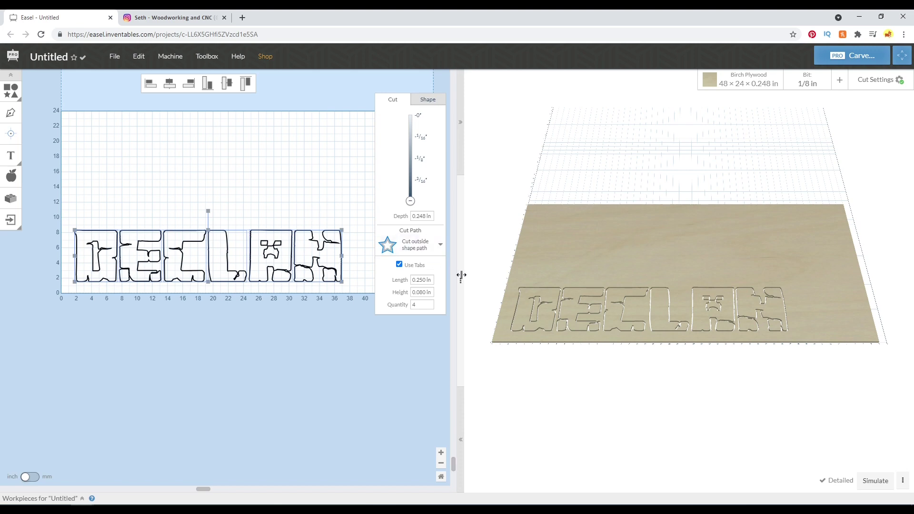
Duplicate the DECLAN shapes and move the copy to the upper part of the board
left_click_drag(550, 277, 576, 280)
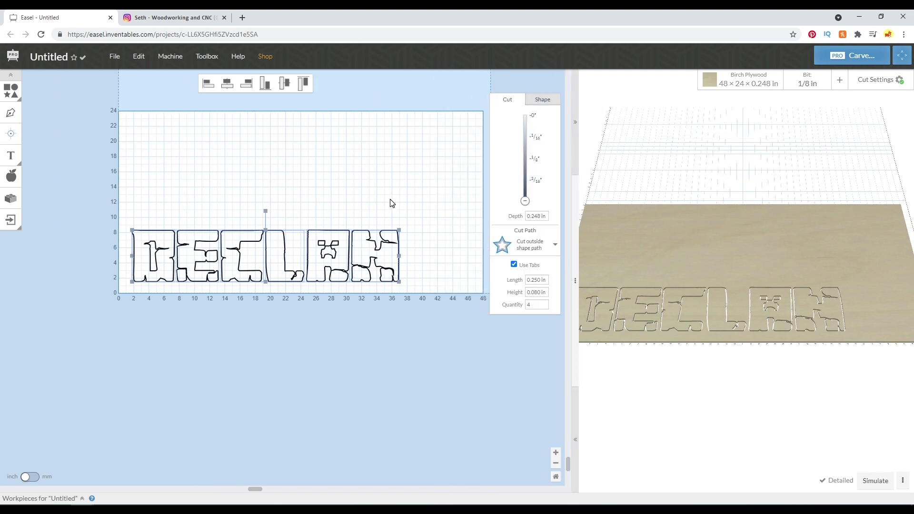
left_click_drag(700, 275, 739, 251)
left_click_drag(422, 186, 3, 335)
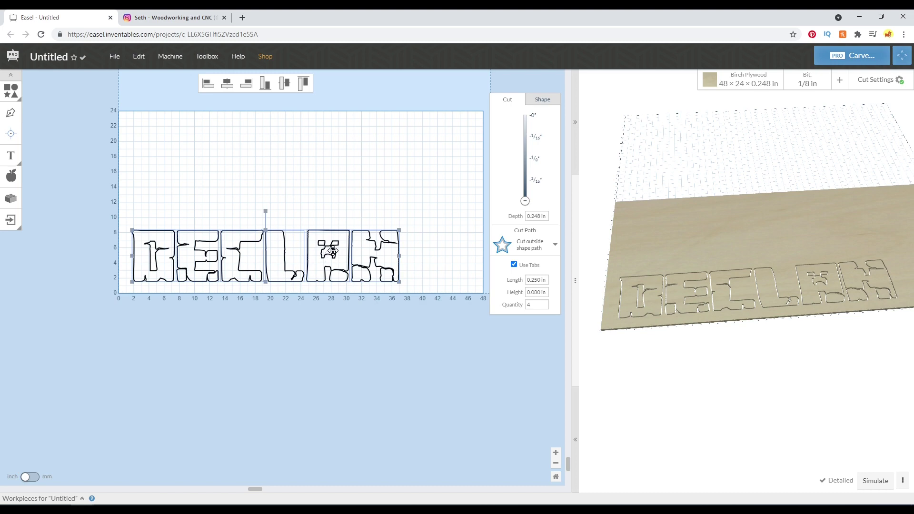
key("ctrl+d")
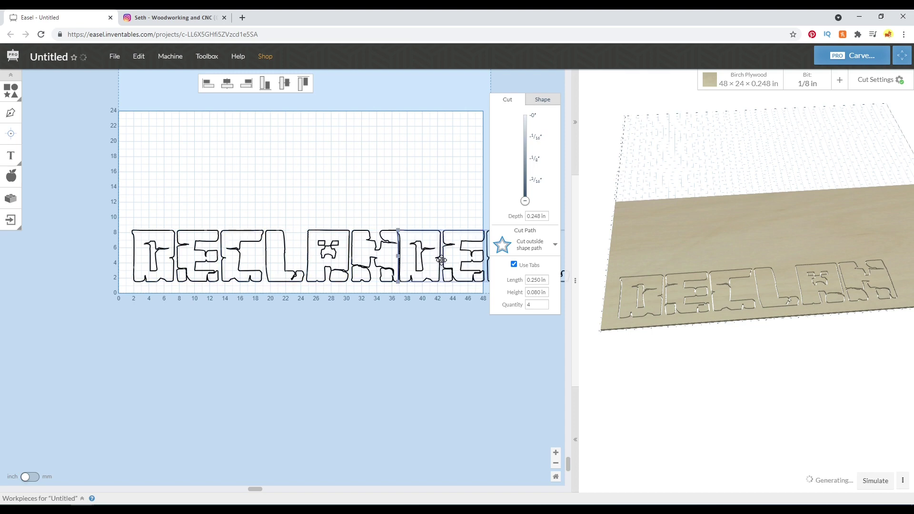
left_click_drag(376, 243, 173, 161)
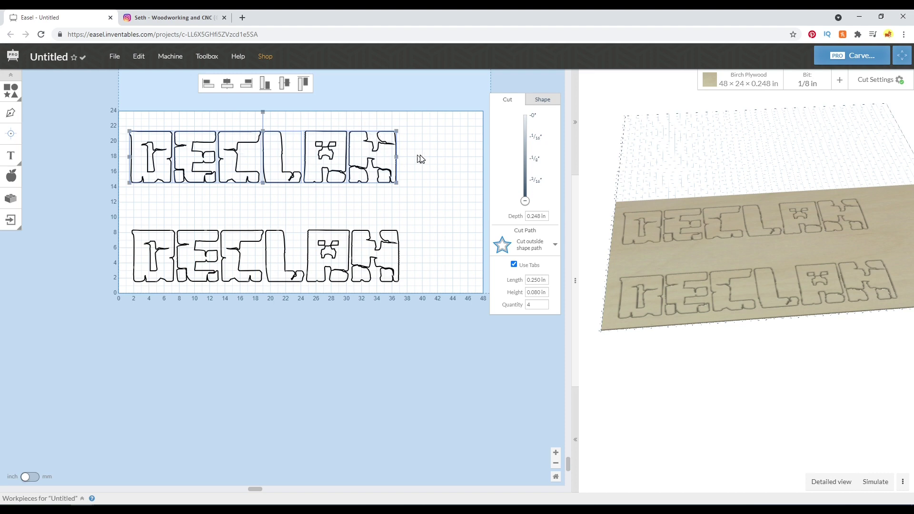
Select the whole lower DECLAN word and bring up the App Library
left_click(427, 191)
left_click_drag(423, 191, 71, 351)
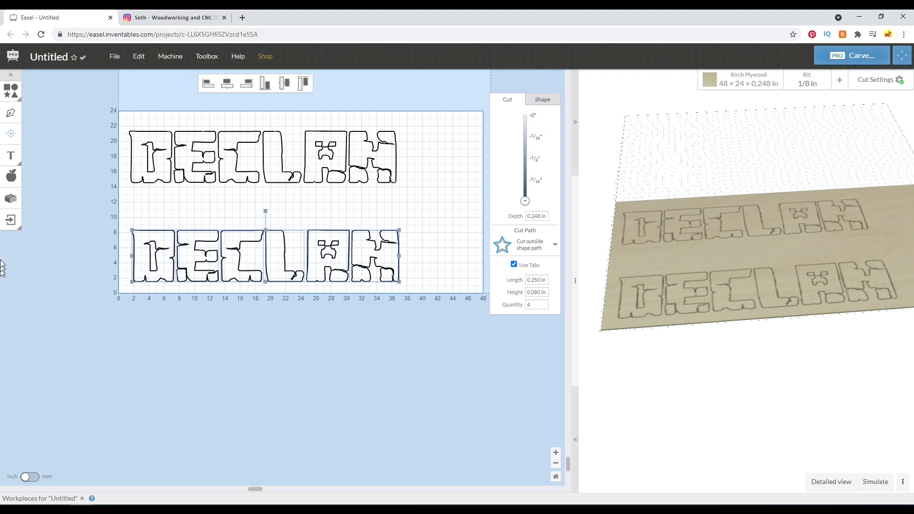
left_click(8, 205)
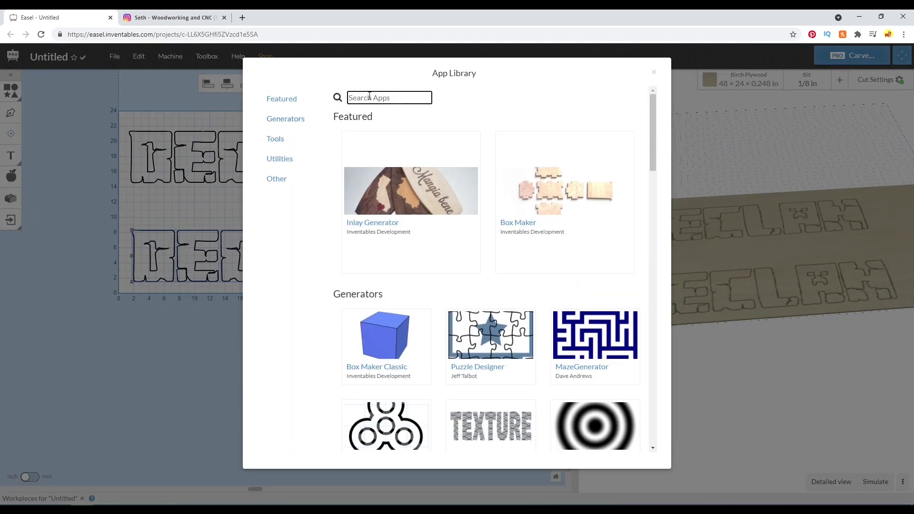
Use Offsetter (v2) to replace the lower DECLAN with a 0.5 outward offset, dropping the original letters
type("off")
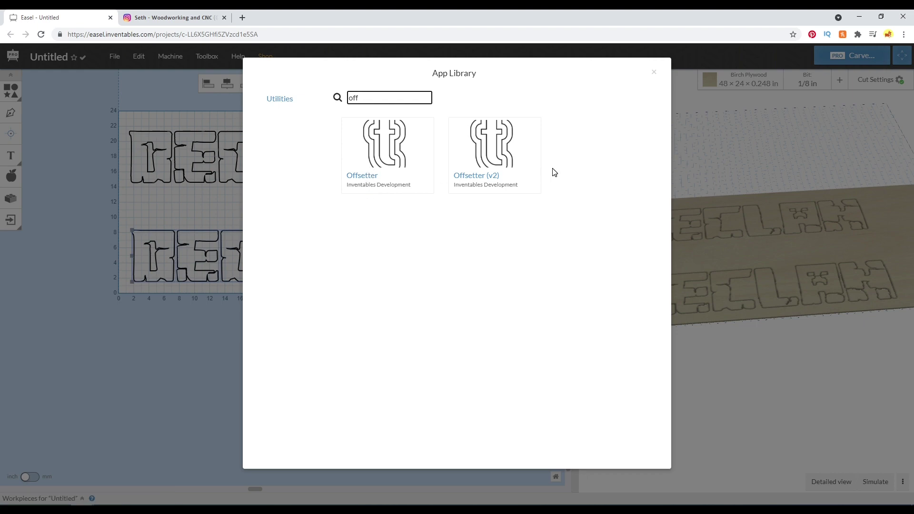
left_click(487, 177)
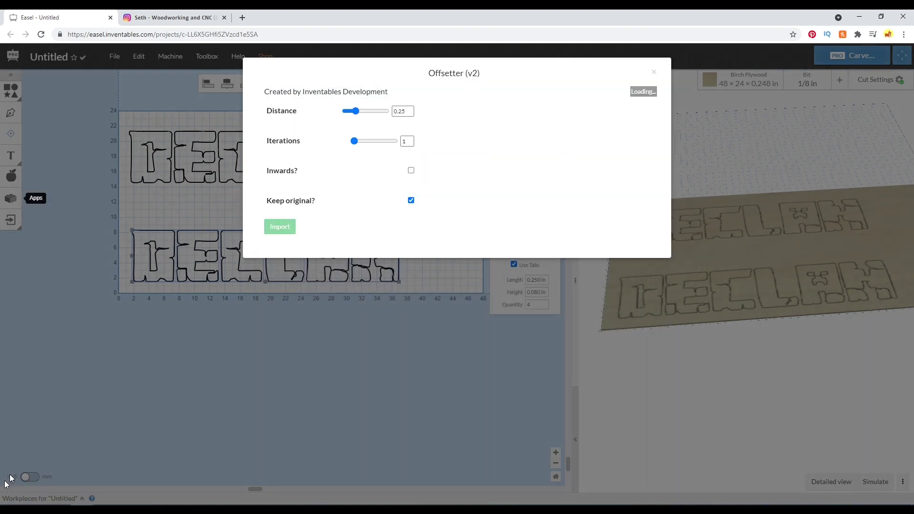
left_click(401, 111)
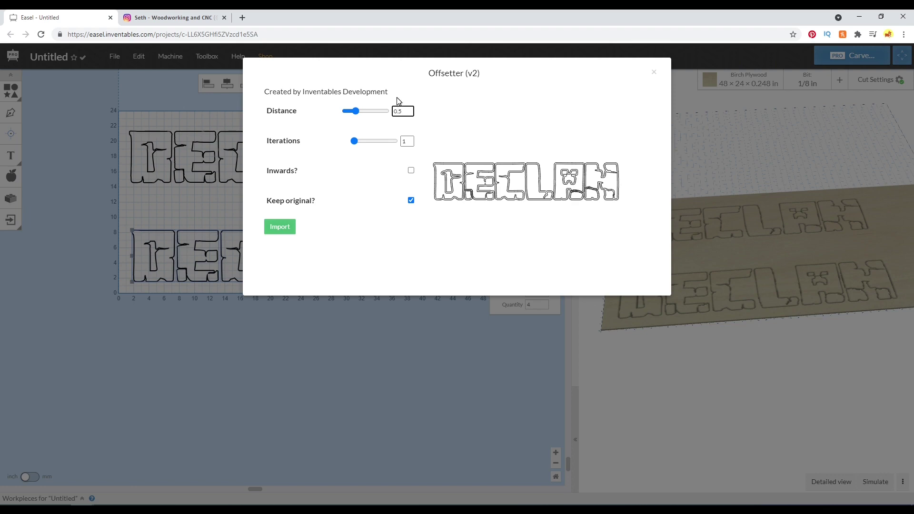
key("Tab")
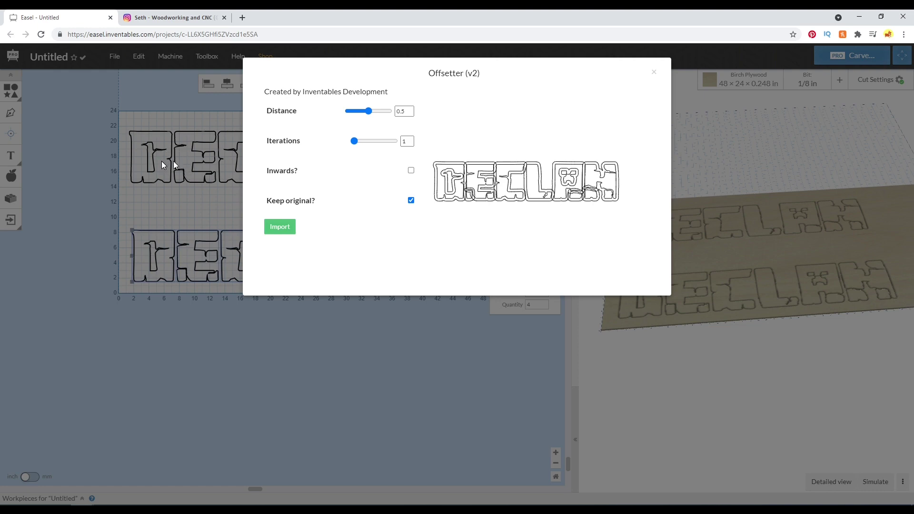
left_click(411, 200)
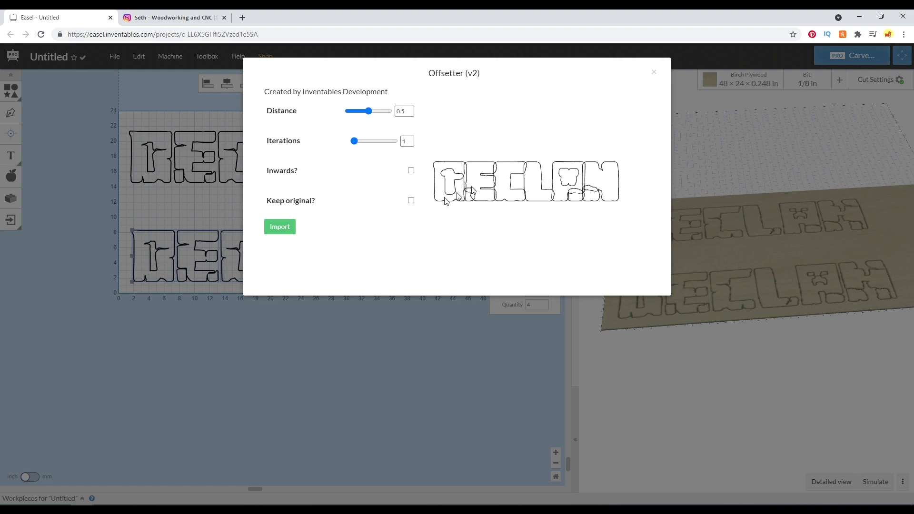
left_click(286, 226)
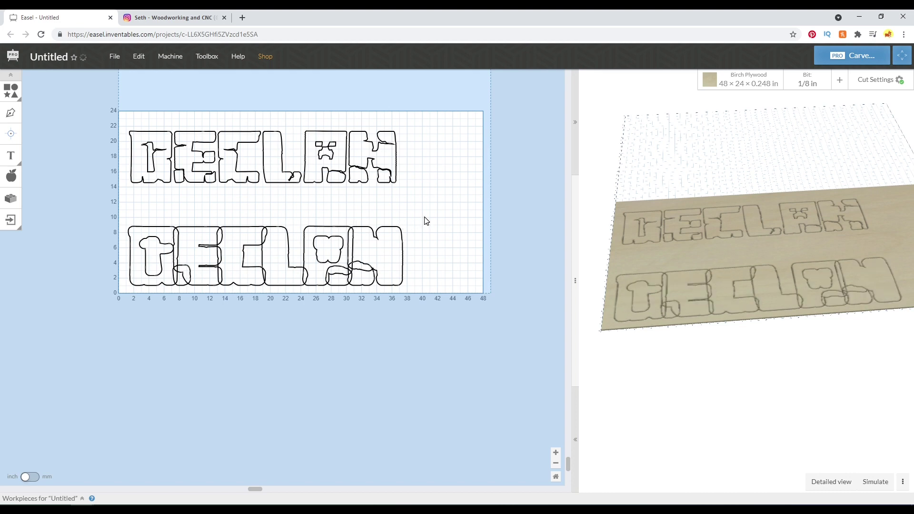
Delete the leftover inner shape of the lower A, checking the finished-sign photo
left_click(340, 253)
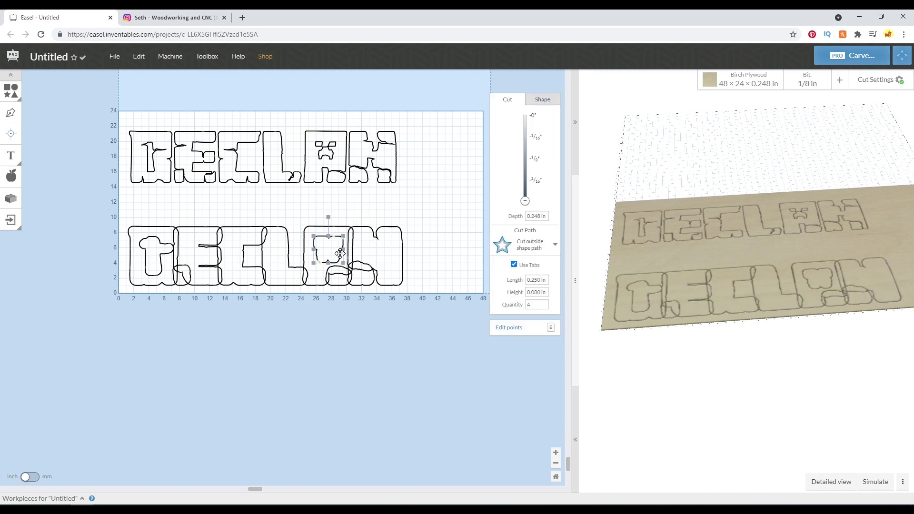
key("alt+Tab")
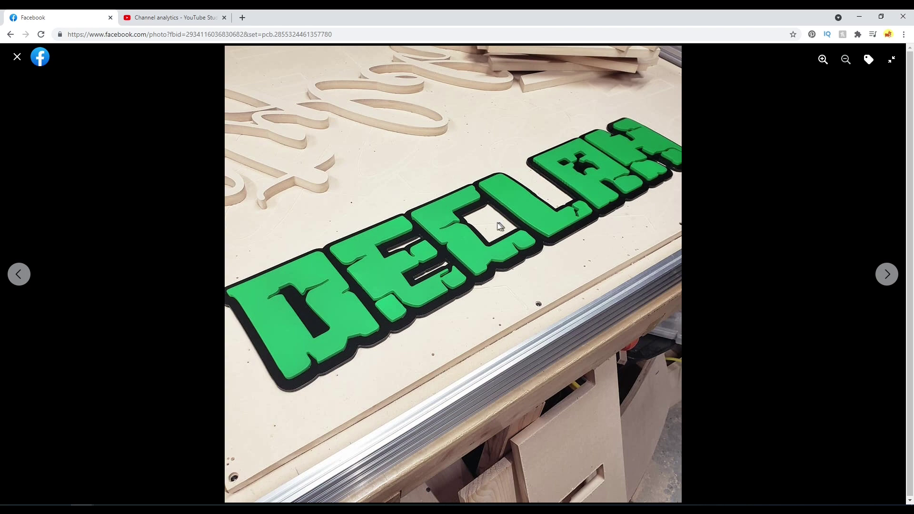
key("alt+Tab")
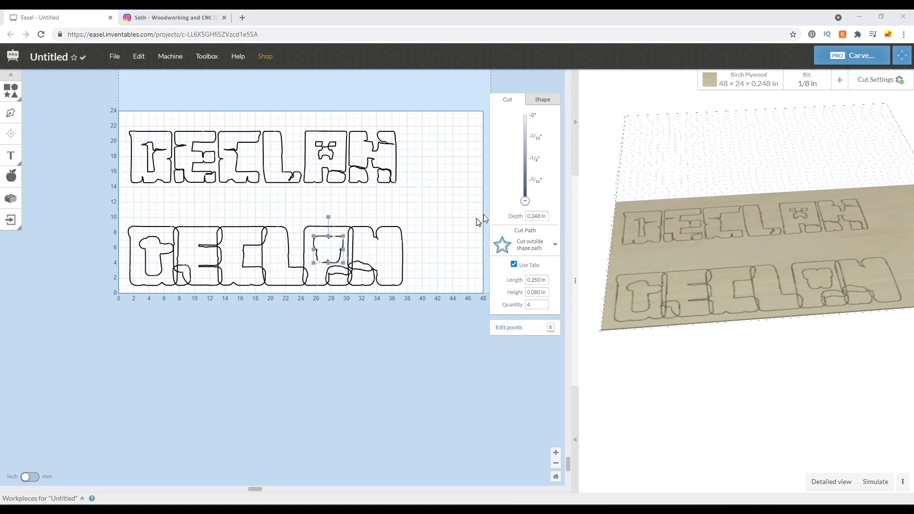
left_click(301, 246)
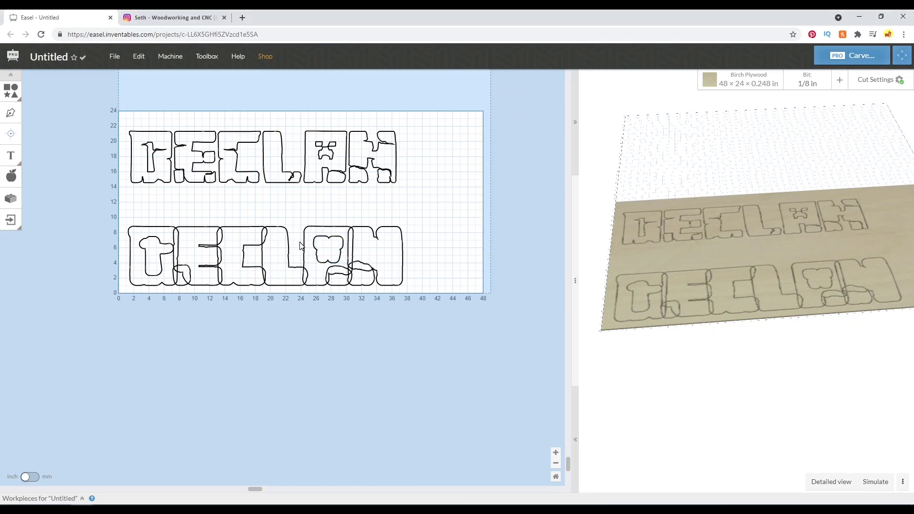
left_click(323, 242)
key("Delete")
Delete the inner shape of the lower D and reselect all the lower letters
left_click(142, 236)
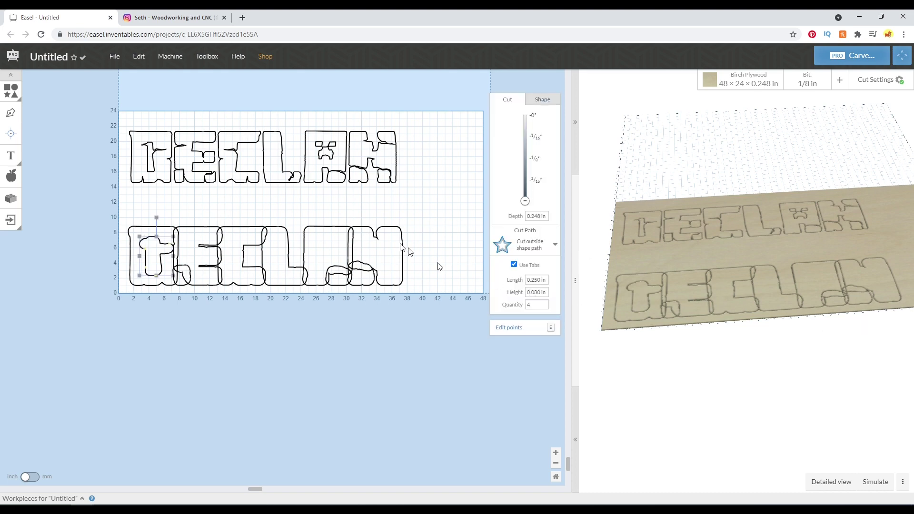
key("Delete")
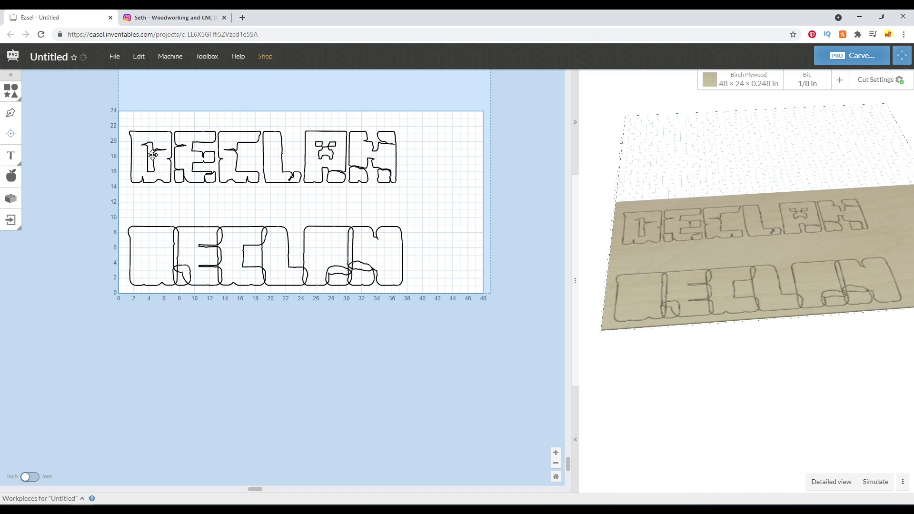
left_click(151, 149)
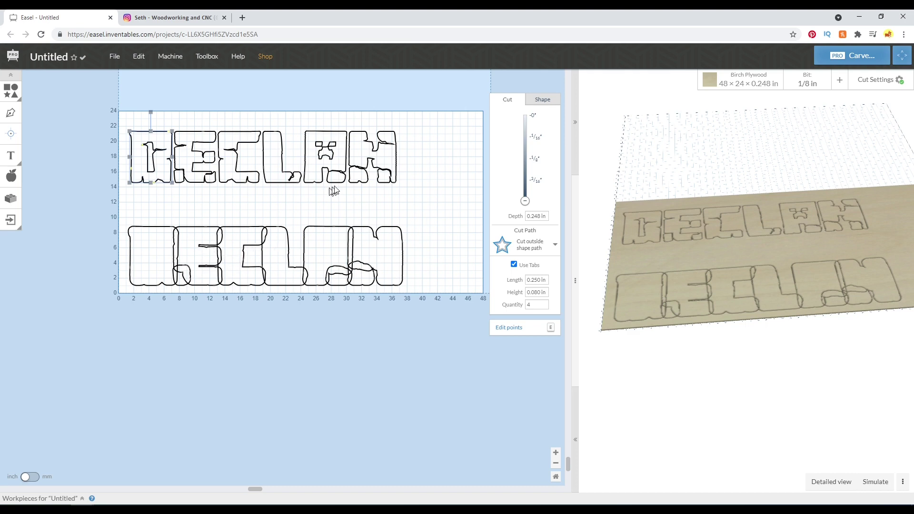
left_click(368, 205)
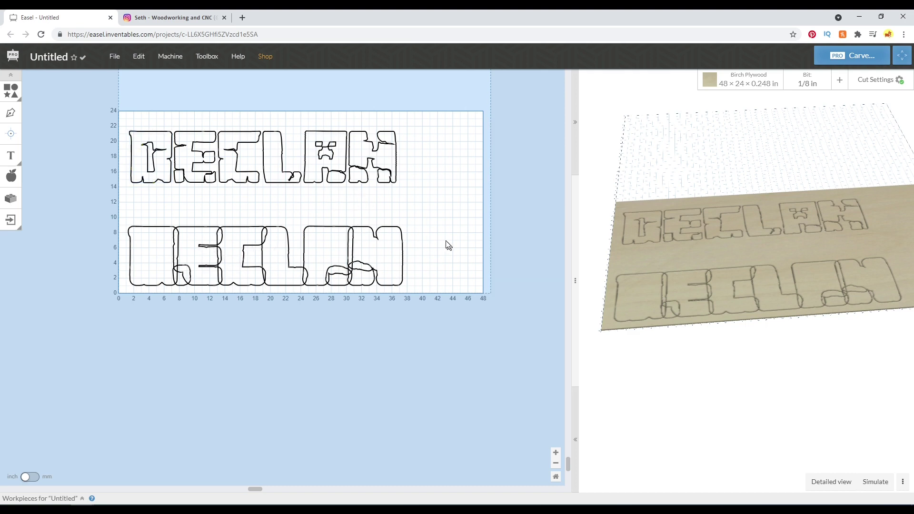
left_click_drag(427, 199, 109, 304)
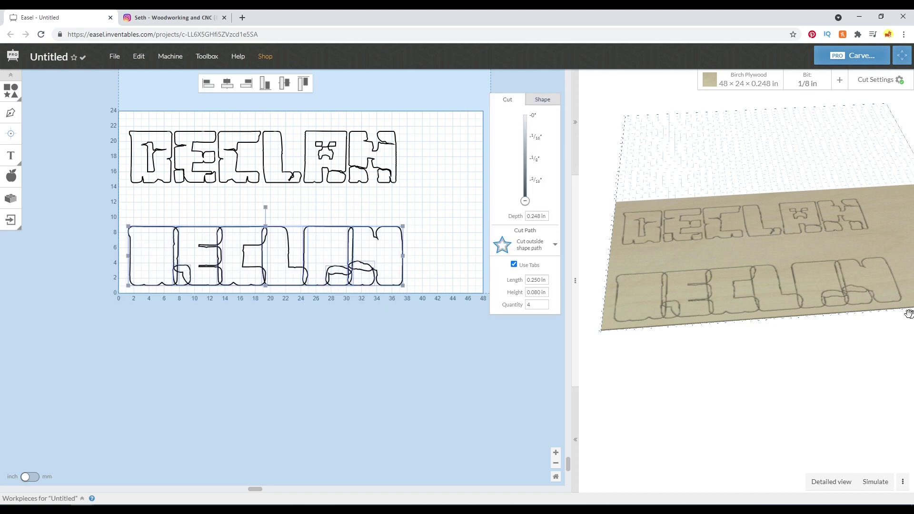
left_click_drag(910, 314, 843, 341)
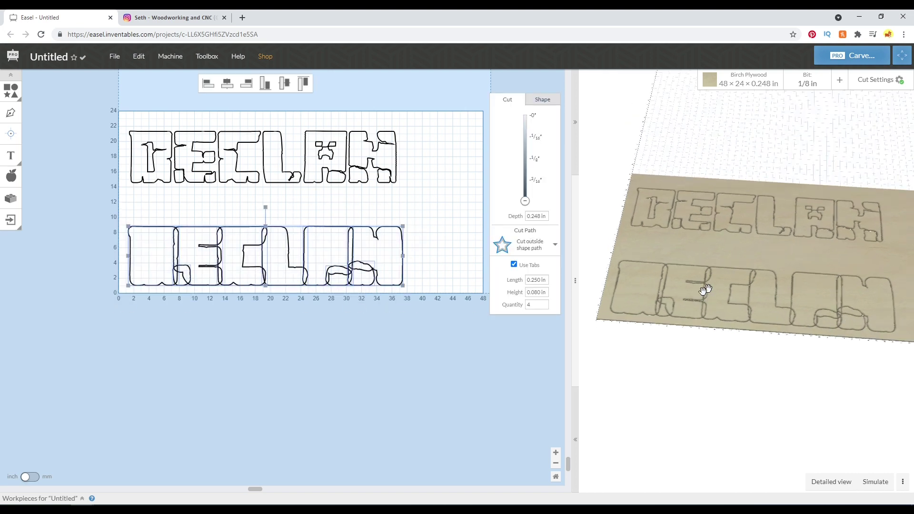
left_click_drag(100, 207, 450, 314)
left_click(14, 199)
type("better")
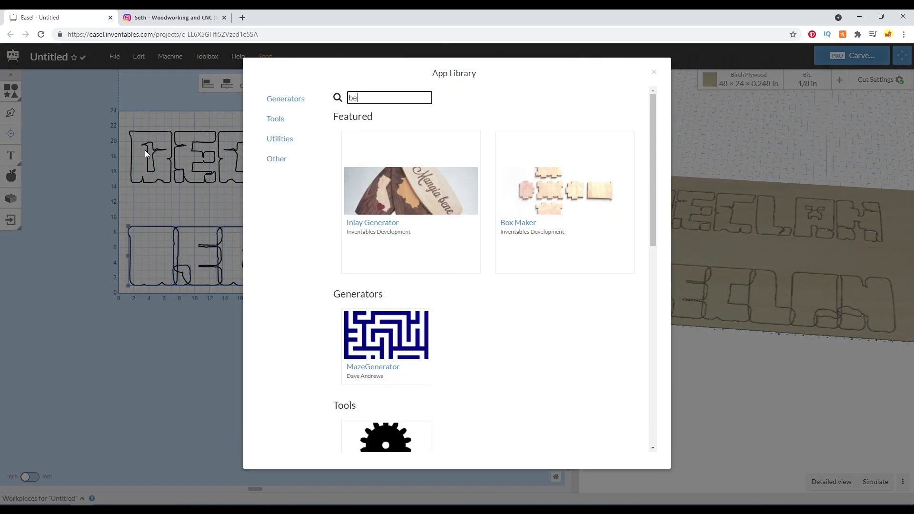
left_click(391, 145)
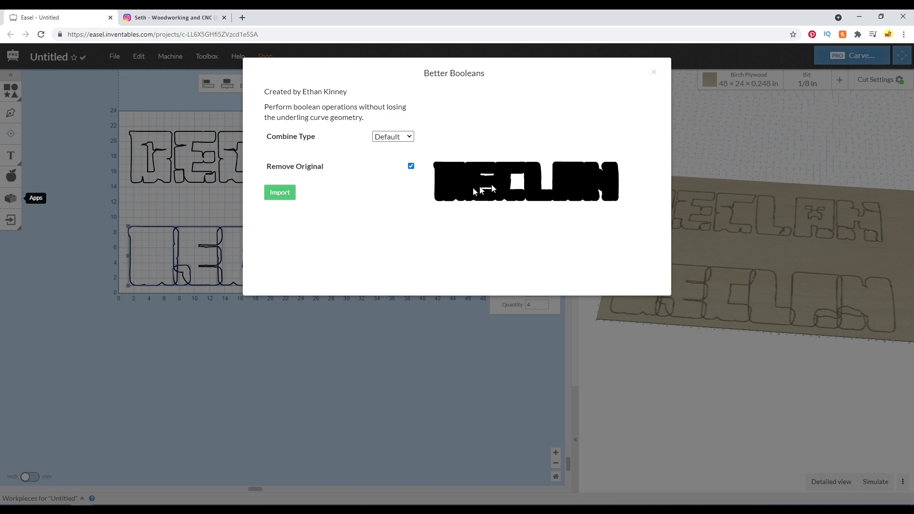
left_click(407, 137)
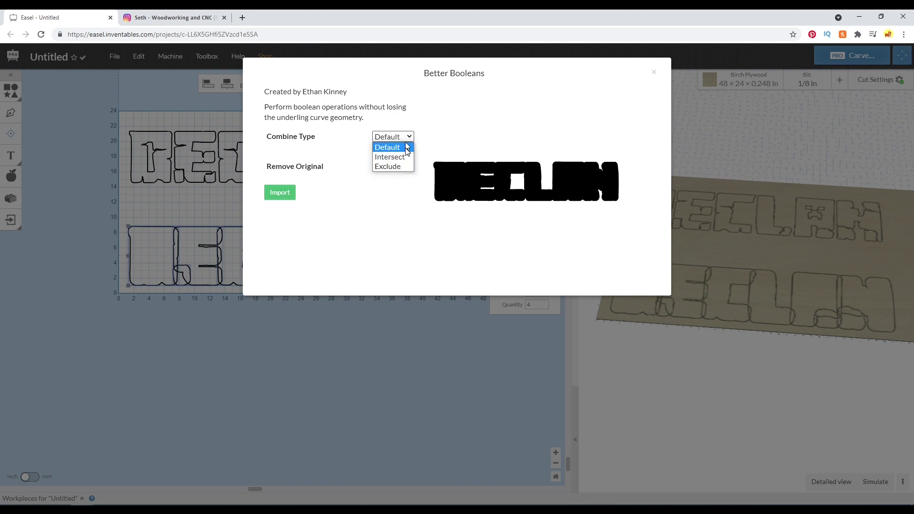
left_click(405, 157)
left_click(403, 138)
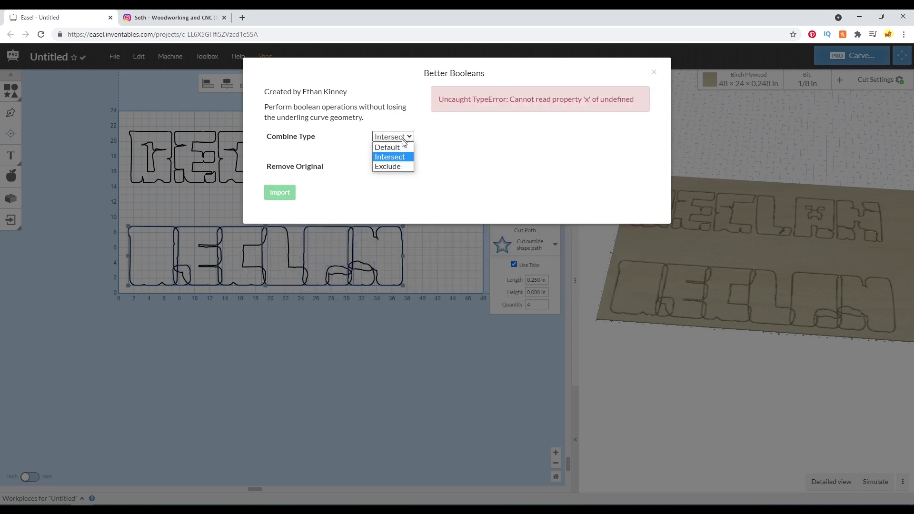
left_click(399, 165)
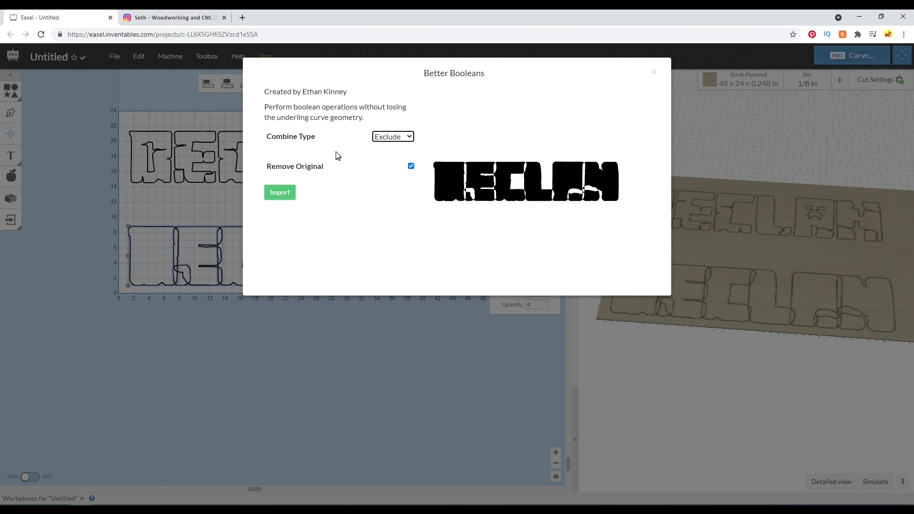
left_click(401, 137)
left_click(390, 145)
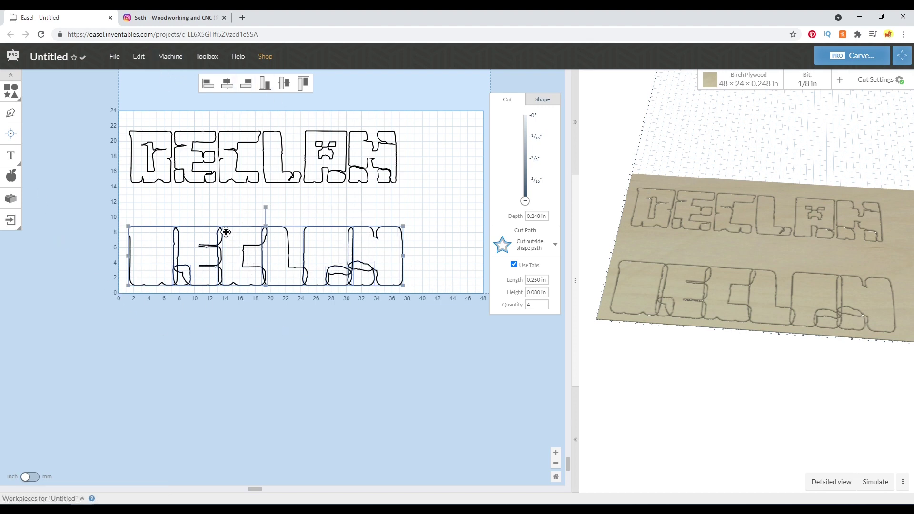
left_click(139, 57)
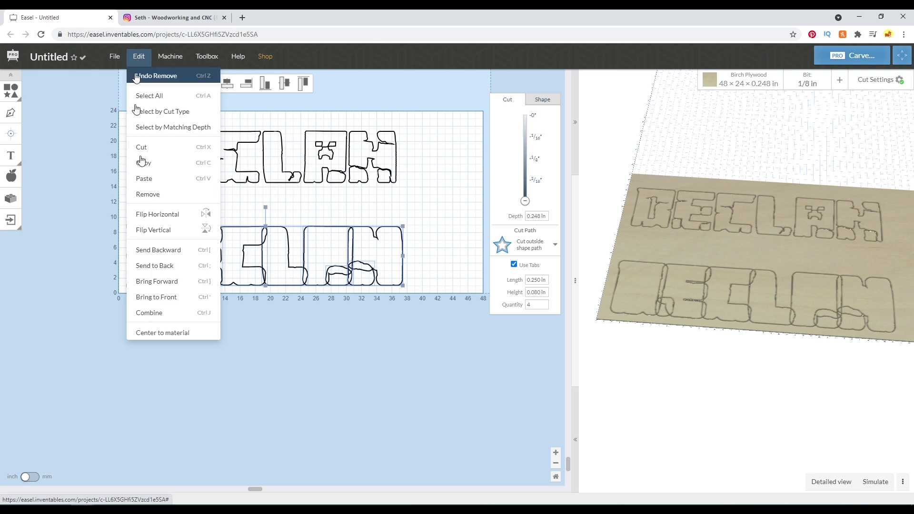
Try combining the lower letters, then undo it and reselect all the lower letter shapes
left_click(146, 319)
left_click(302, 313)
left_click_drag(448, 305, 107, 217)
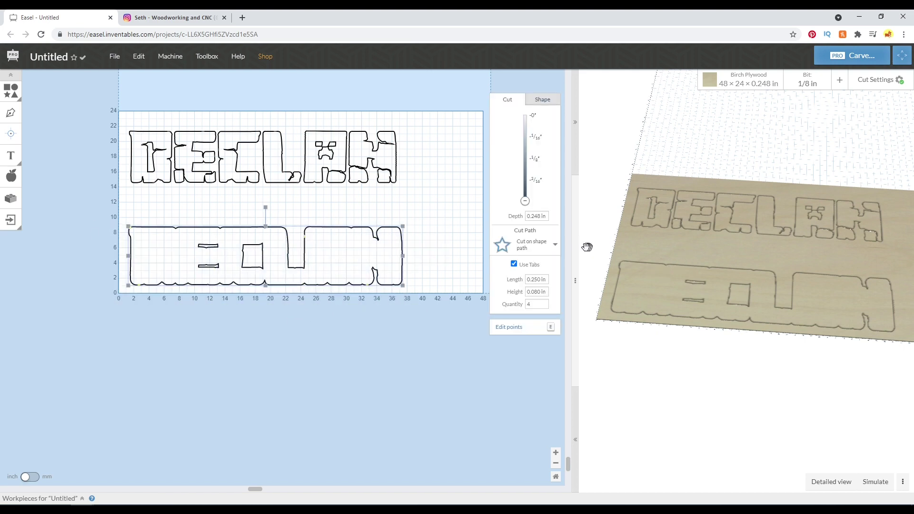
left_click(265, 374)
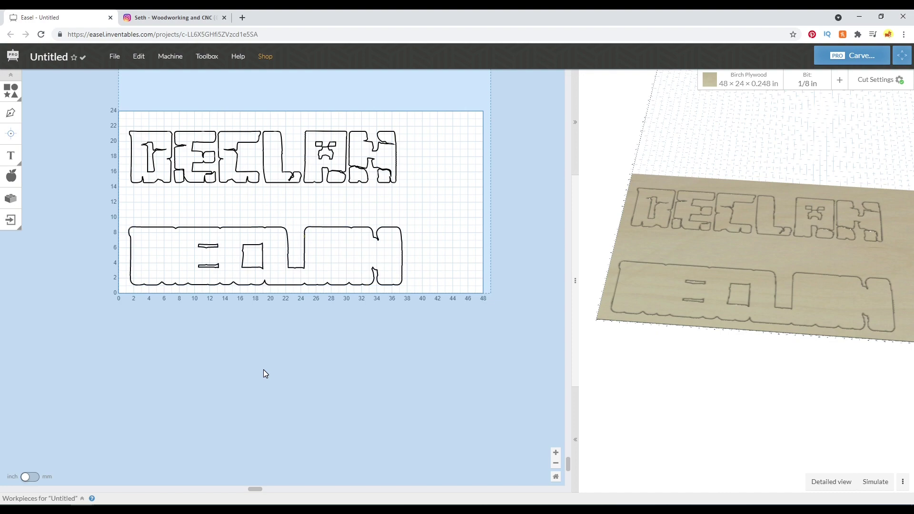
key("ctrl+z")
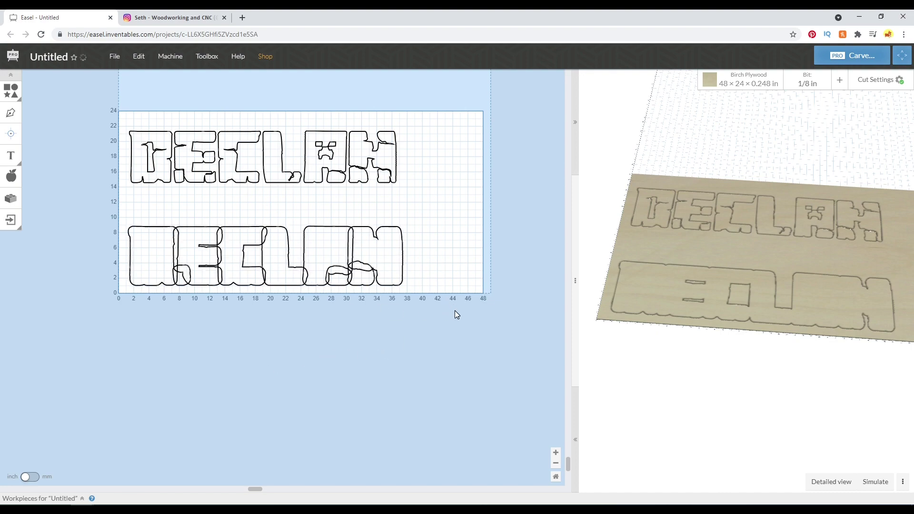
left_click_drag(455, 311, 109, 213)
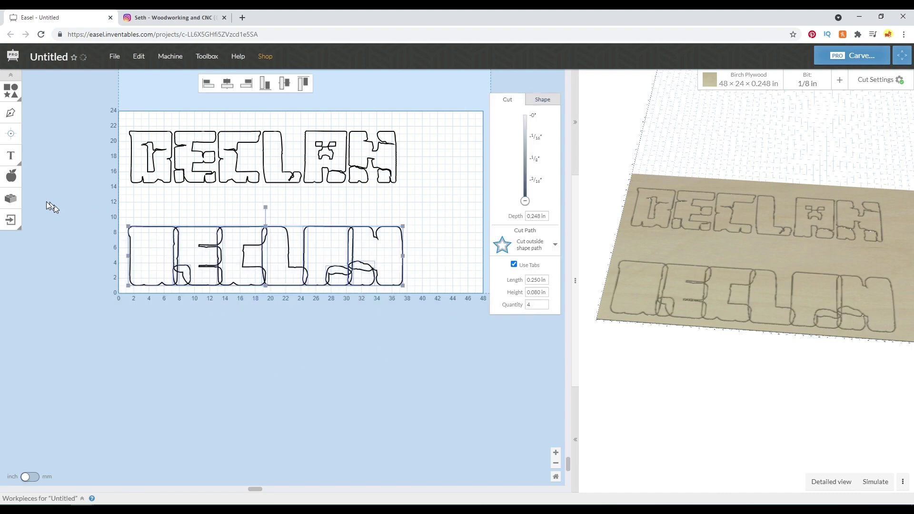
Merge the lower DECLAN letters into one shape with Better Booleans, removing the originals
left_click(13, 197)
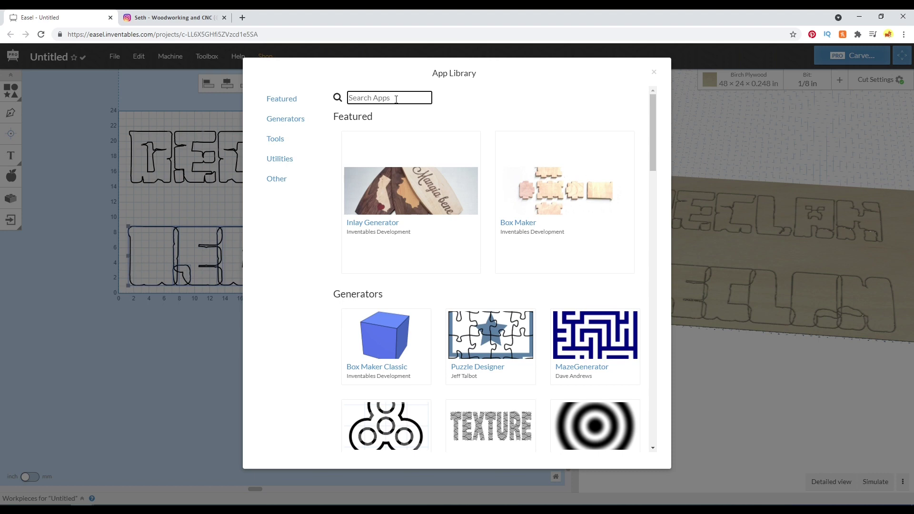
type("better")
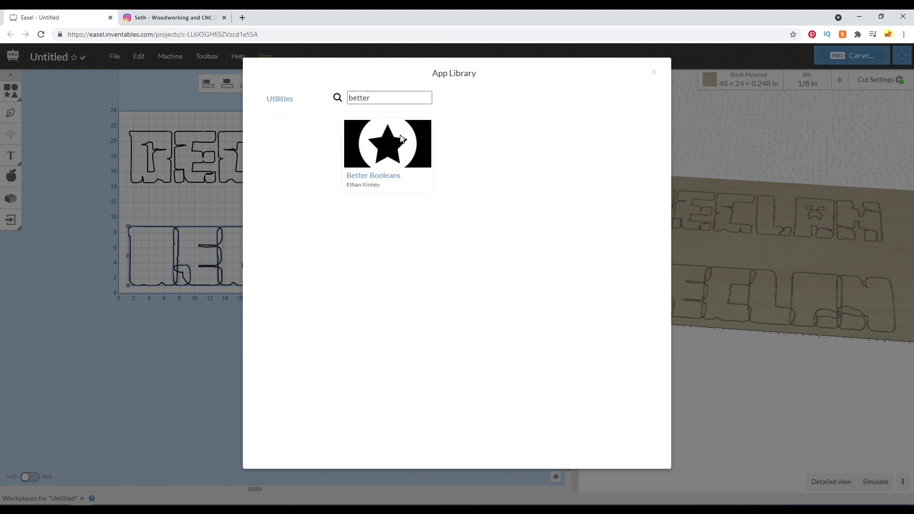
left_click(401, 139)
left_click(411, 165)
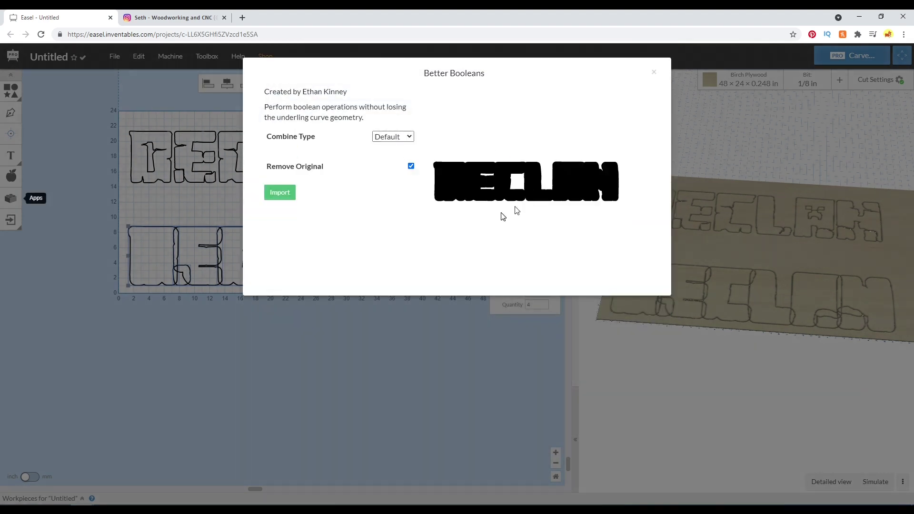
left_click(263, 195)
left_click(359, 257)
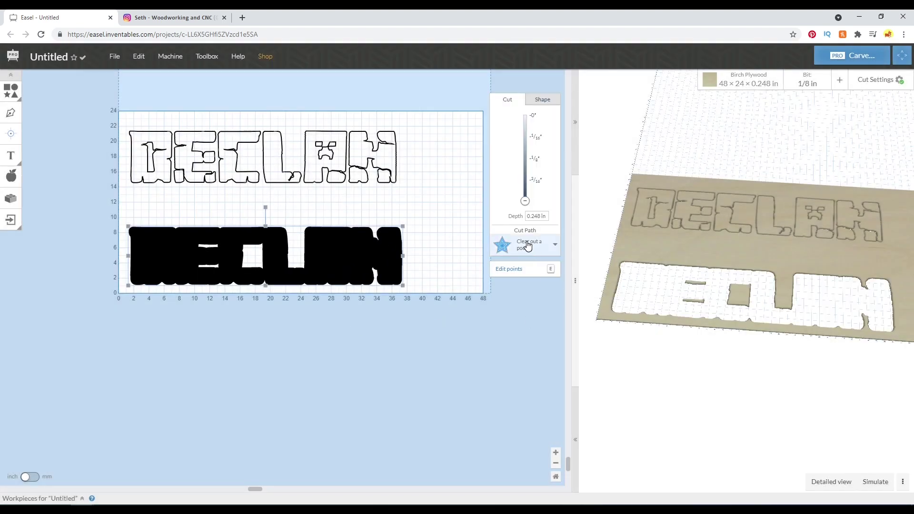
Set the merged lower shape to cut outside its outline at 0.248 in
left_click(520, 254)
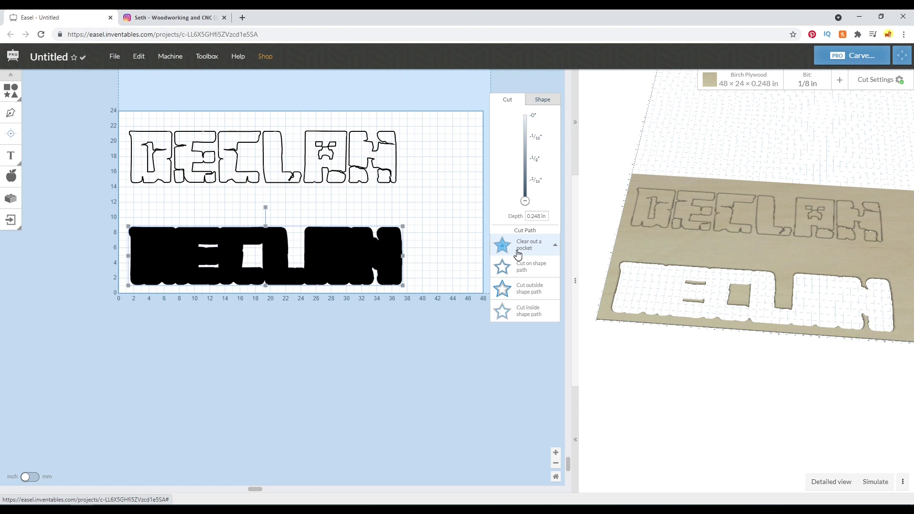
left_click(517, 289)
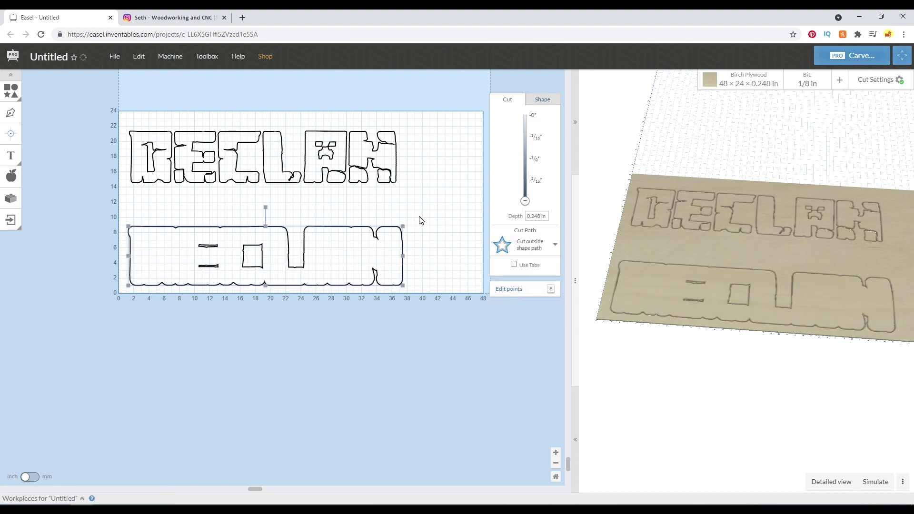
left_click(419, 220)
left_click(381, 240)
left_click(140, 57)
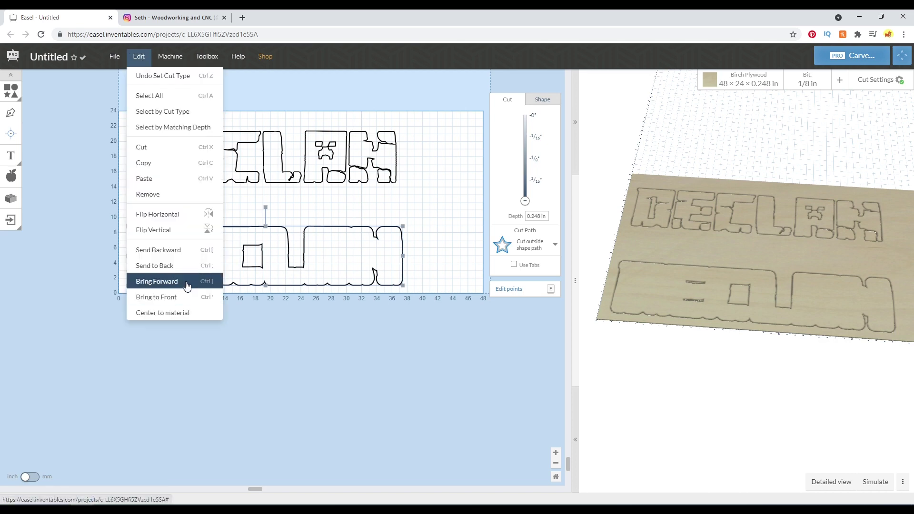
left_click(392, 337)
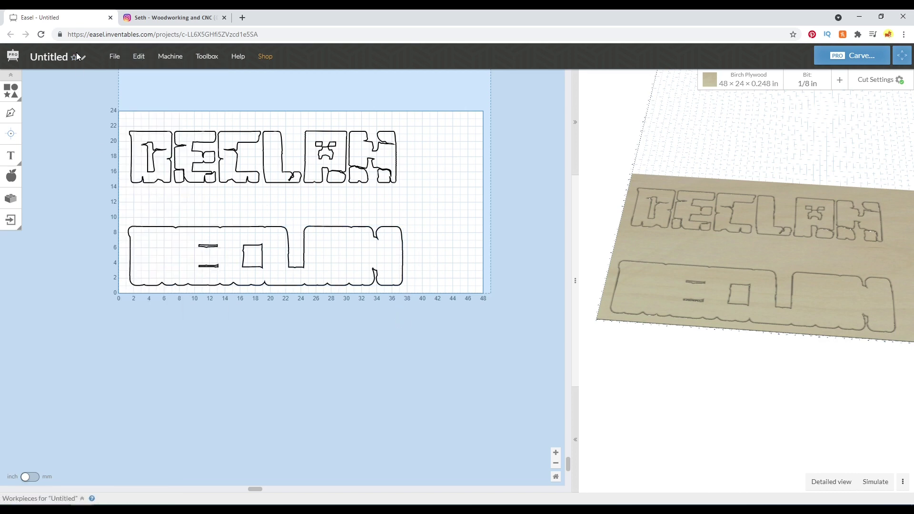
left_click(123, 60)
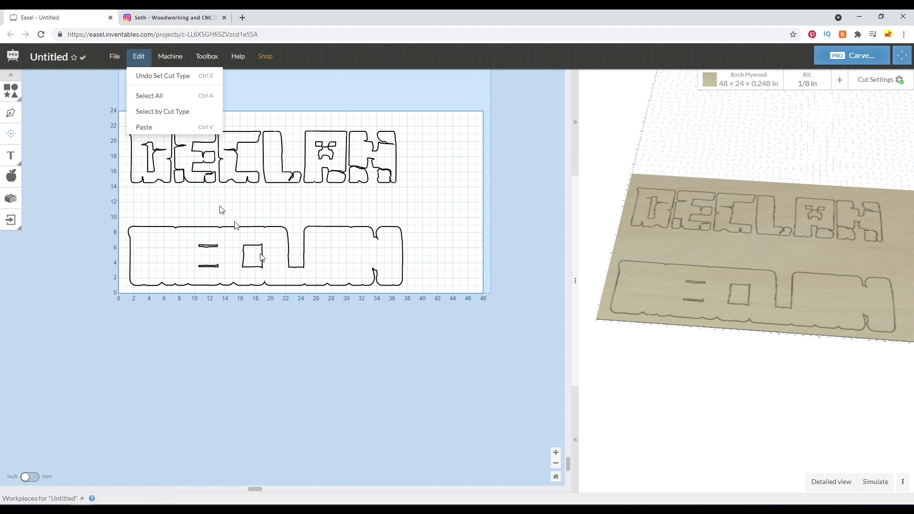
left_click(442, 307)
left_click_drag(427, 296, 266, 236)
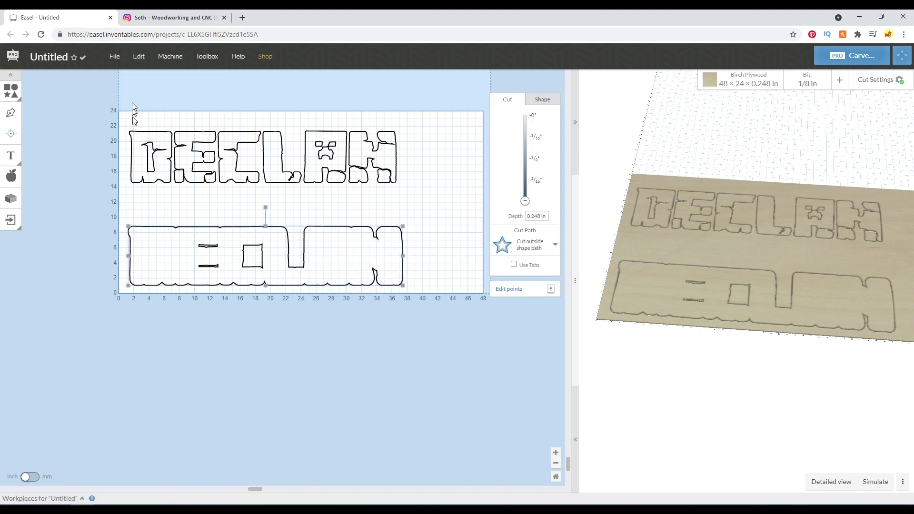
Lower the upper DECLAN lettering onto the merged backing shape
left_click(138, 56)
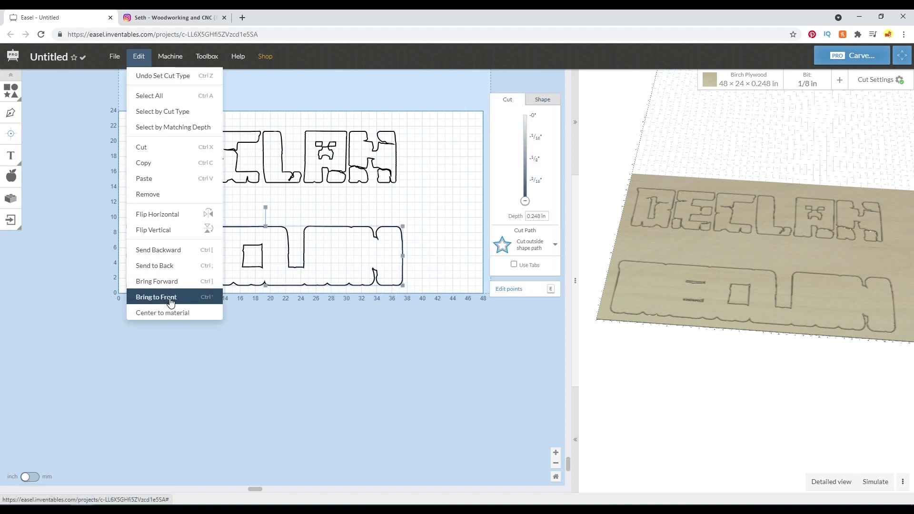
left_click(377, 356)
left_click(348, 270)
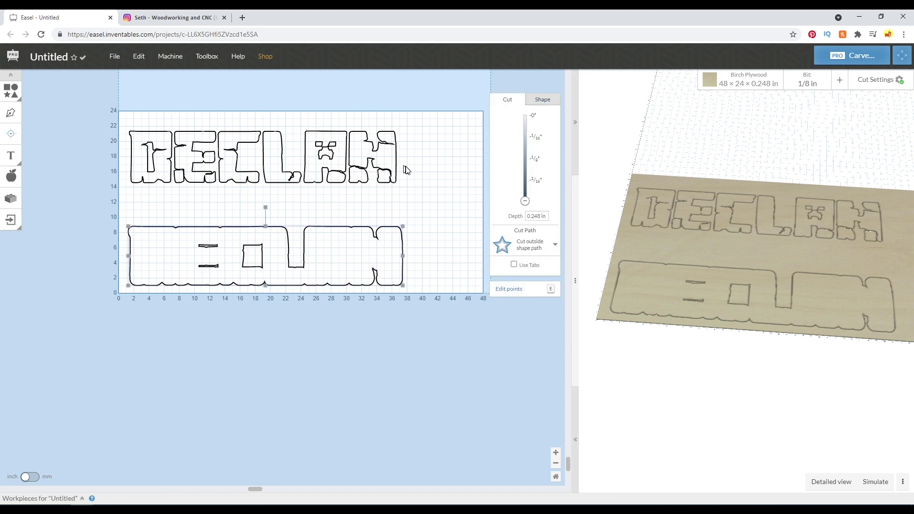
left_click(407, 181)
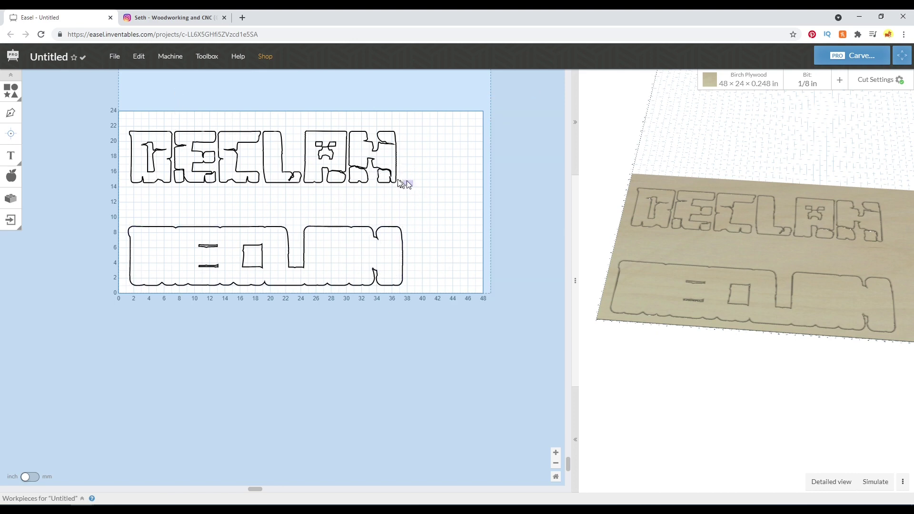
left_click(400, 180)
left_click(424, 189)
left_click_drag(412, 191, 145, 187)
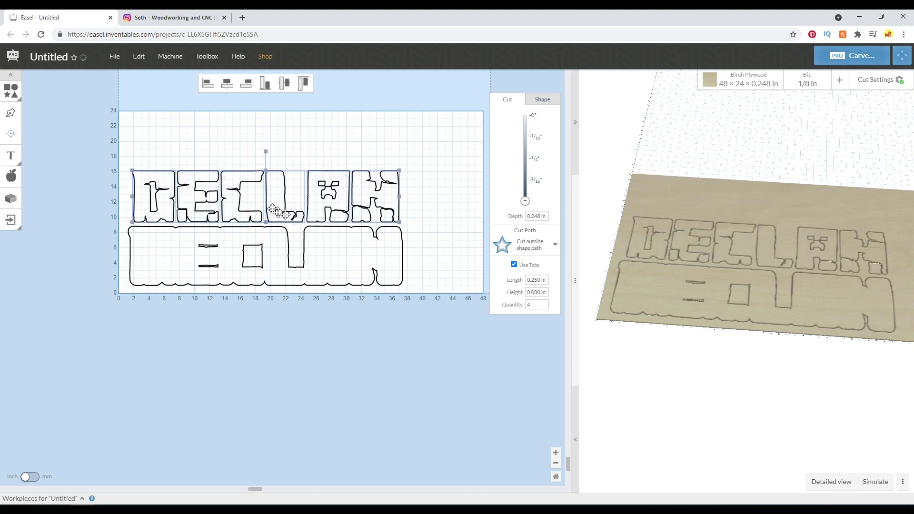
left_click(450, 254)
Shift both DECLAN layers slightly left toward the board's bottom-left corner
left_click_drag(459, 299, 40, 130)
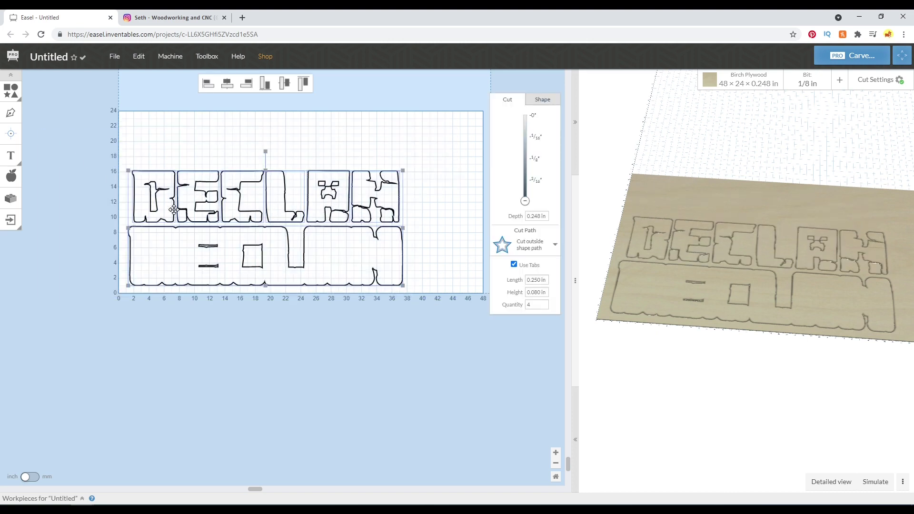
left_click_drag(174, 209, 169, 214)
left_click(272, 150)
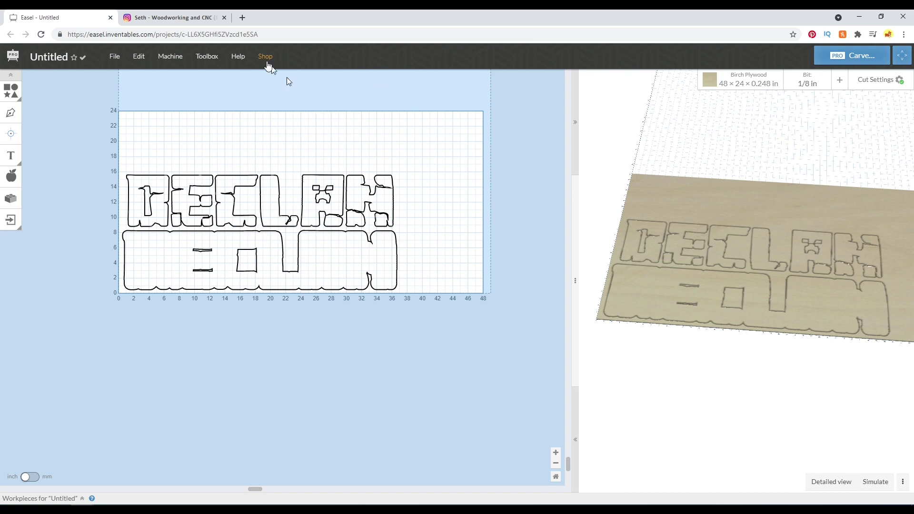
left_click(176, 19)
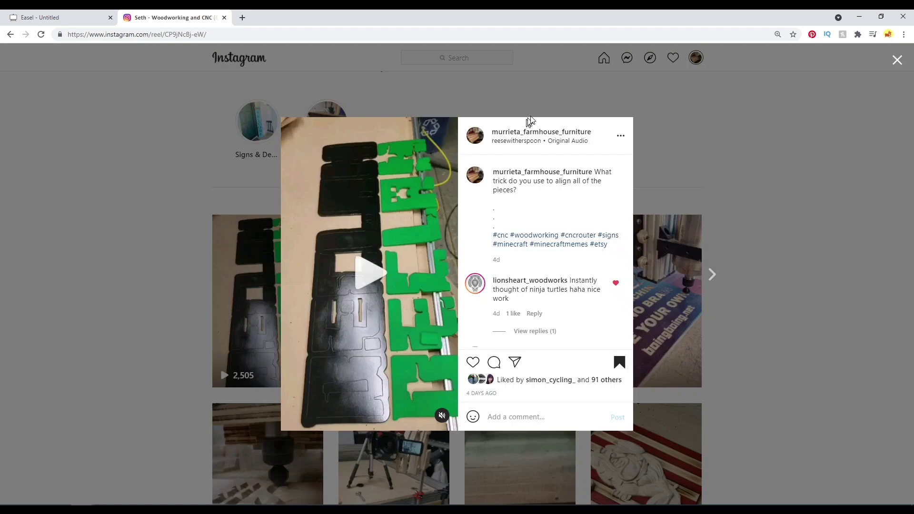
left_click(64, 17)
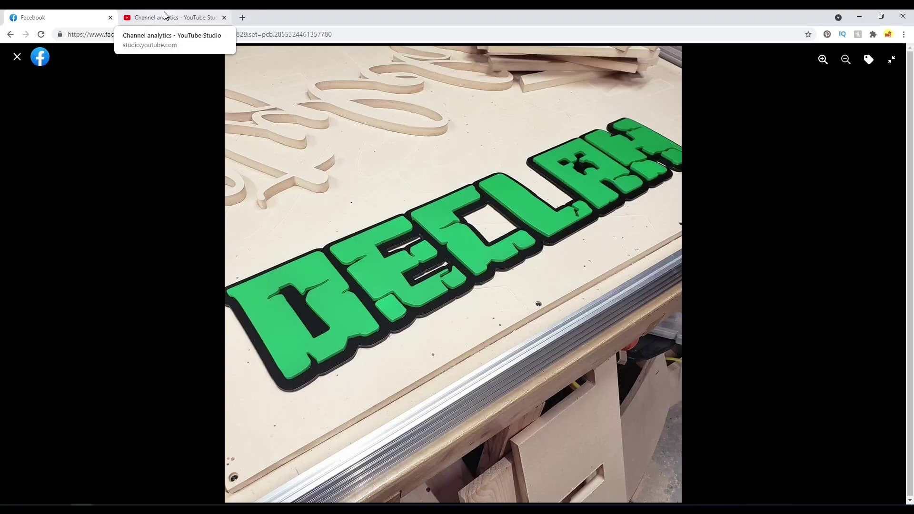
key("Right")
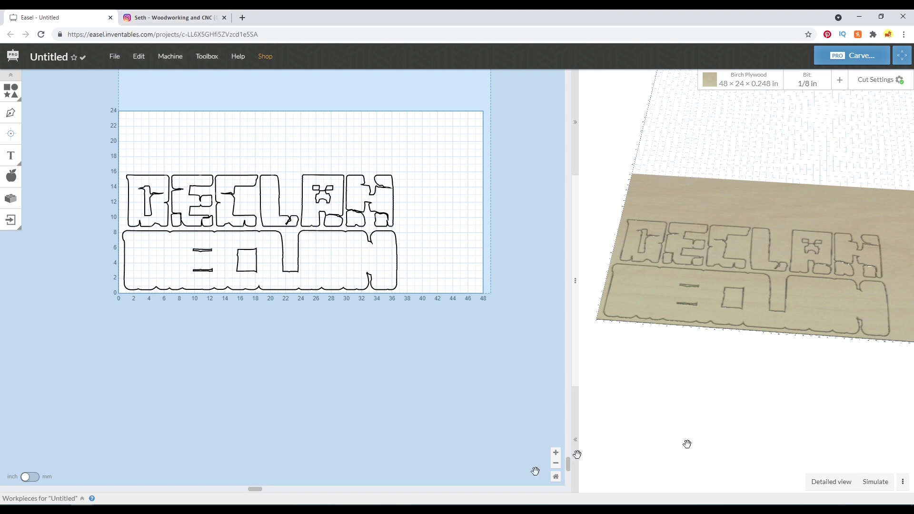
Select the letter D, undo its accidental move, and zoom in on it
left_click(137, 184)
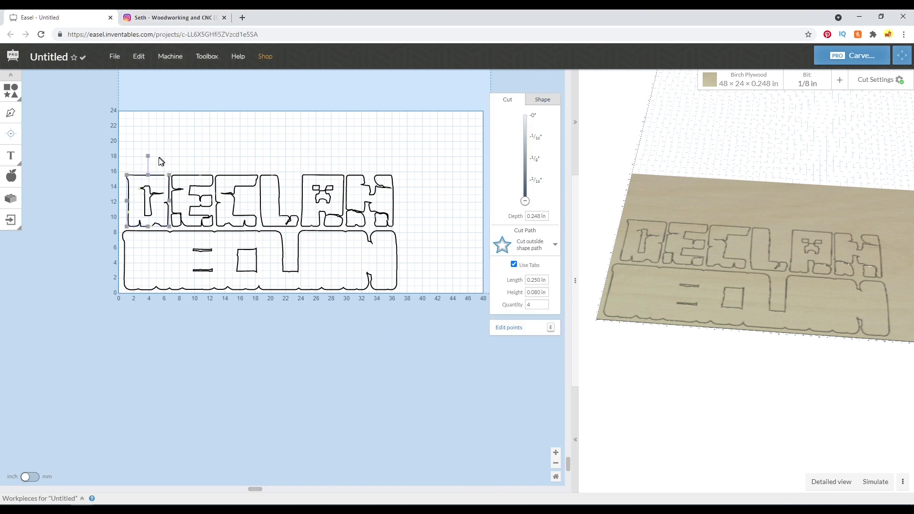
scroll(161, 162, "up", 5)
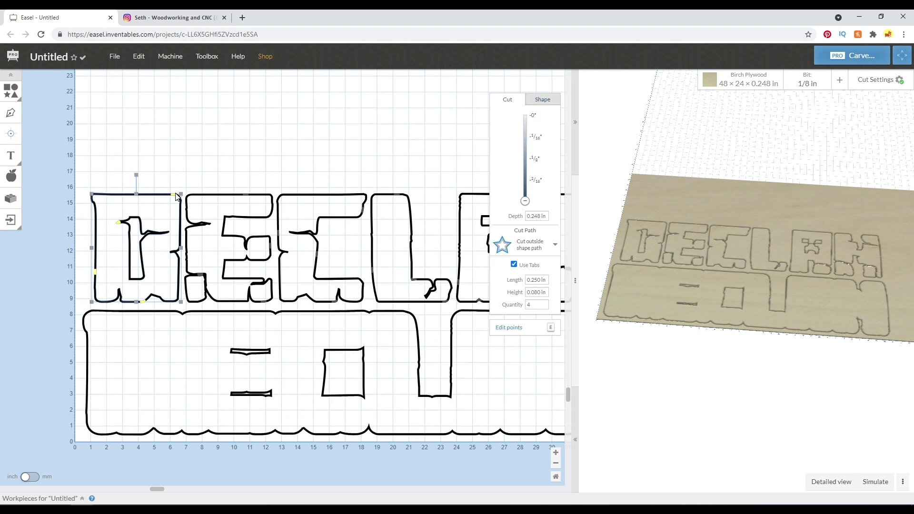
left_click_drag(174, 196, 139, 199)
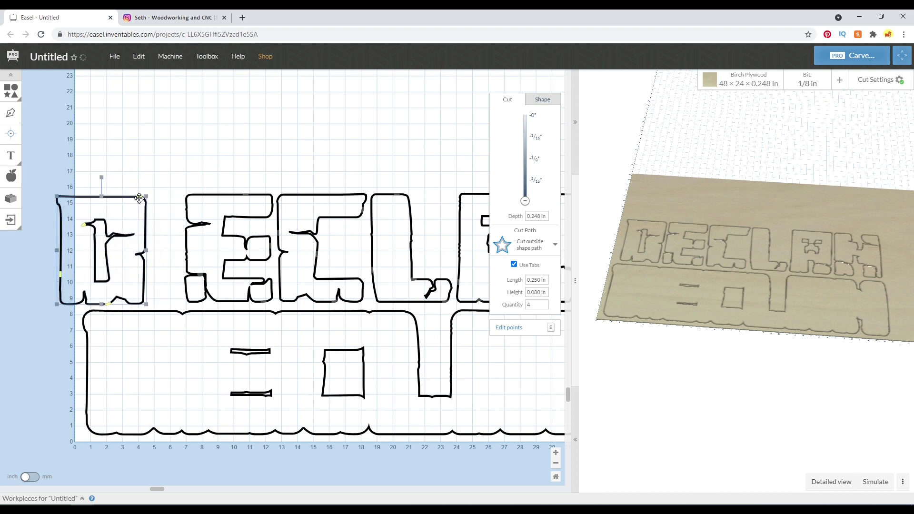
key("ctrl+z")
scroll(139, 199, "up", 3)
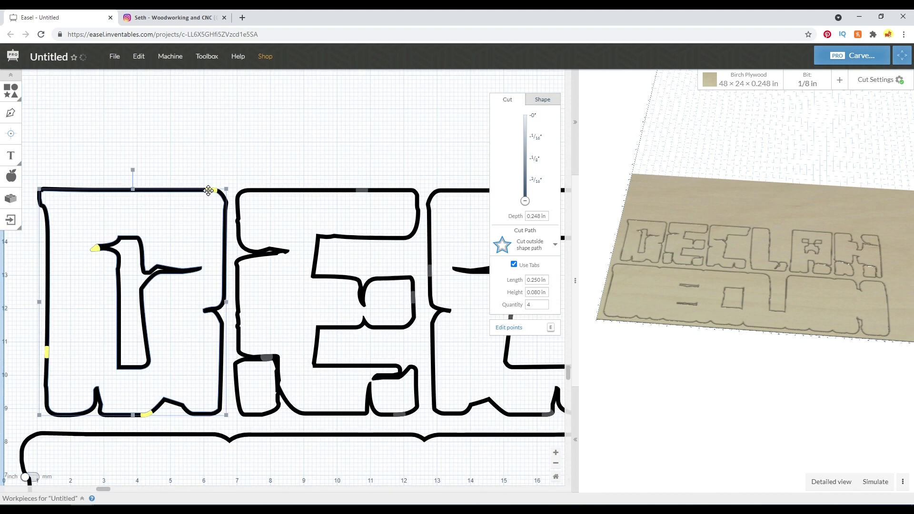
Move the D's holding tabs from its inner contour onto its outer edges
left_click_drag(209, 191, 140, 191)
left_click_drag(142, 414, 129, 415)
left_click_drag(91, 253, 263, 245)
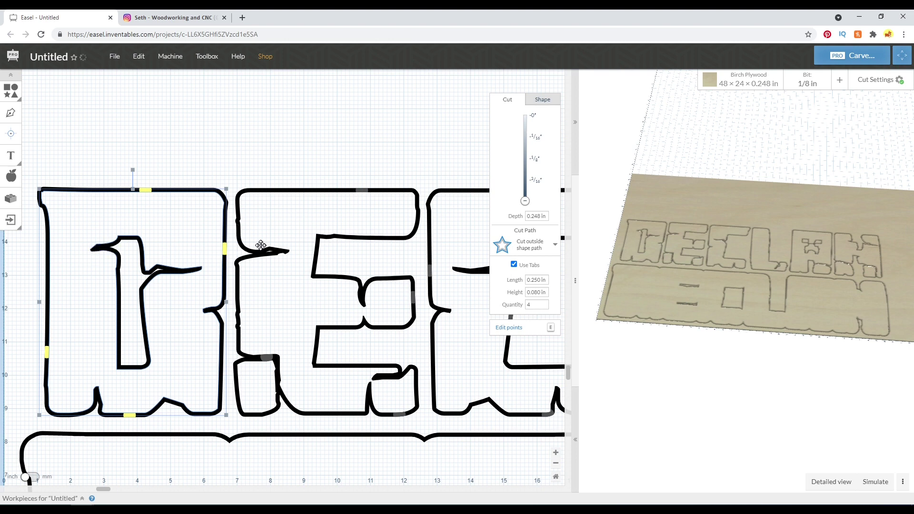
left_click(96, 248)
left_click_drag(128, 247, 167, 263)
left_click_drag(346, 251, 236, 220)
double_click(530, 309)
Set the D to 7 tabs and arrange them along its base, left edge, stem and upper right
type("7")
key("Tab")
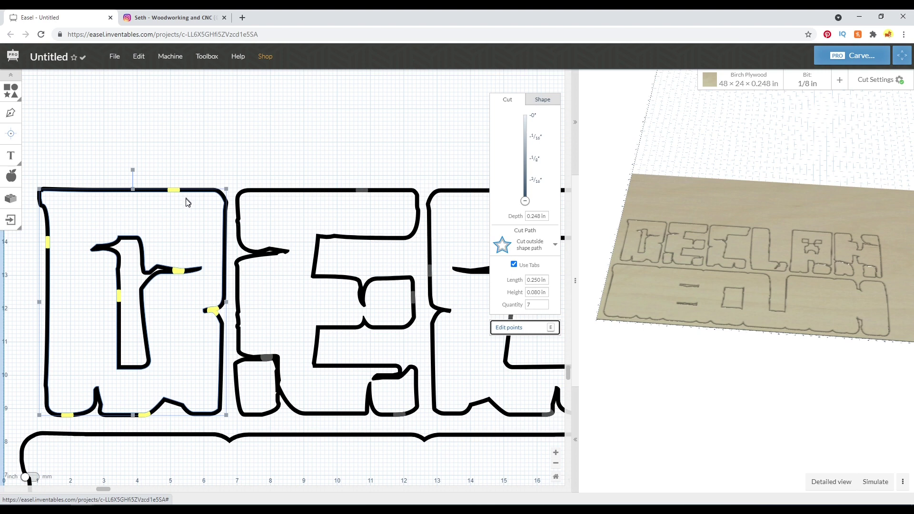
left_click_drag(145, 414, 129, 415)
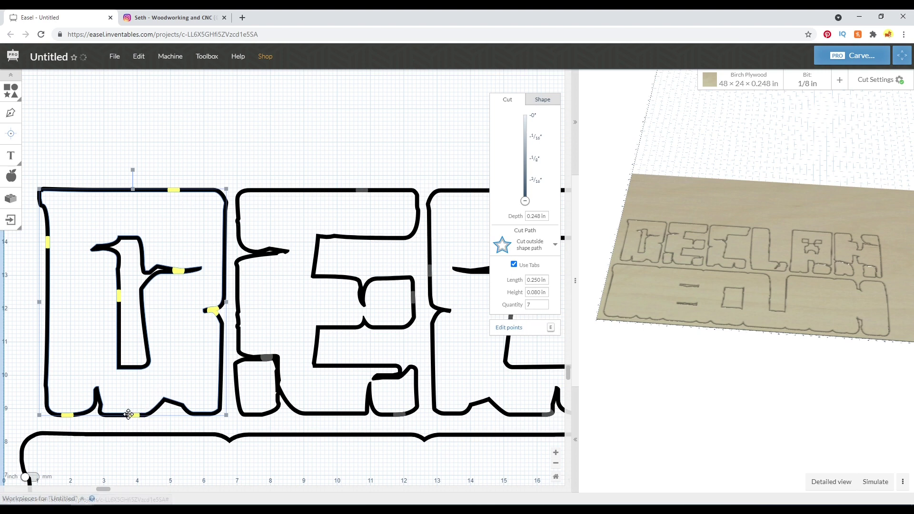
left_click_drag(69, 417, 47, 336)
left_click(49, 243)
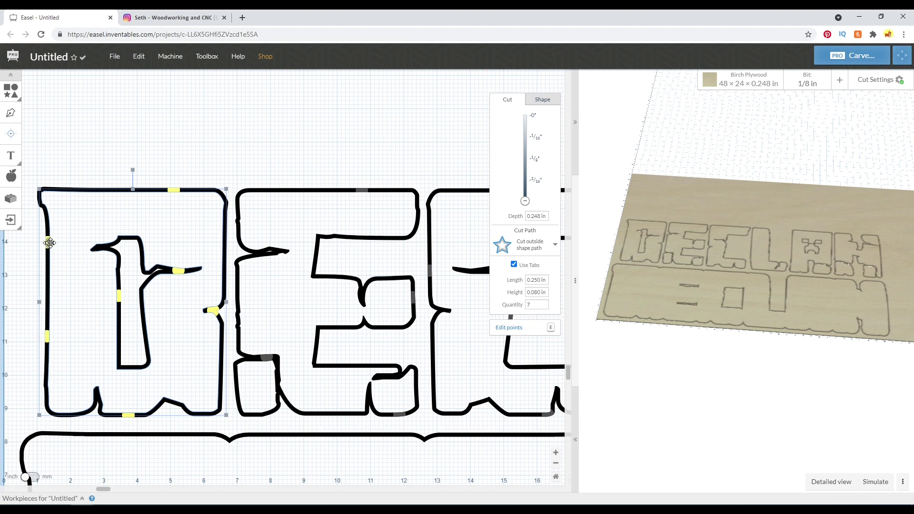
left_click_drag(47, 244, 141, 339)
left_click_drag(178, 271, 129, 261)
left_click_drag(212, 310, 234, 269)
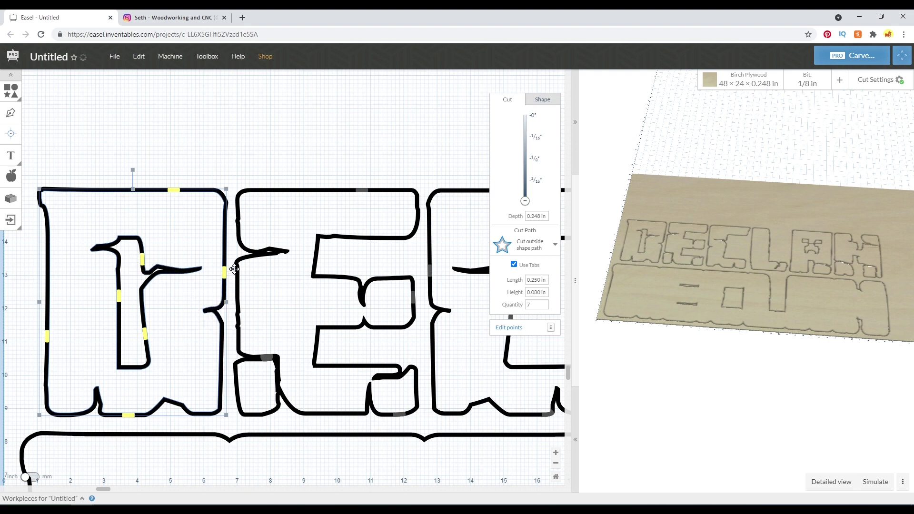
left_click(250, 151)
Select the E, adjust two of its tabs, and set its tab quantity to 8
left_click_drag(251, 152, 299, 223)
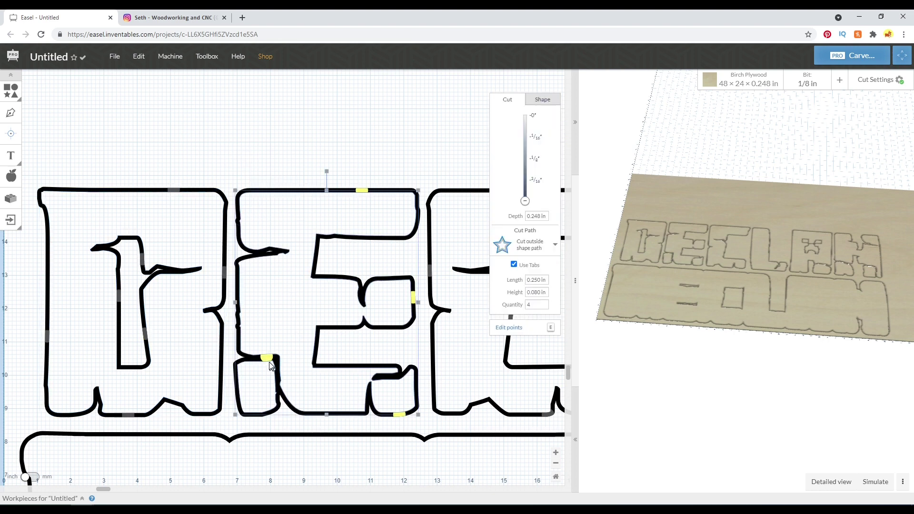
left_click_drag(268, 359, 236, 385)
left_click_drag(401, 415, 401, 413)
double_click(532, 304)
type("8")
key("Tab")
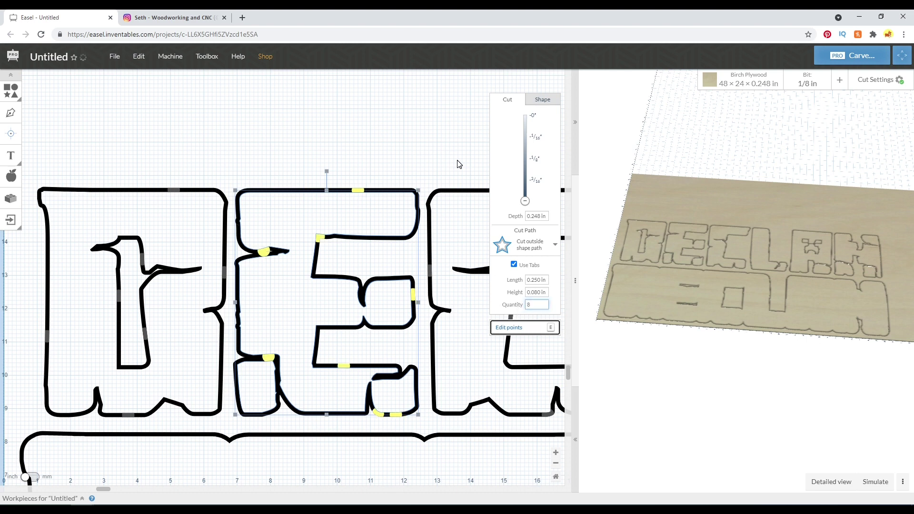
Reposition the E's eight tabs along its top, sides, base and middle stroke
left_click_drag(269, 357, 217, 415)
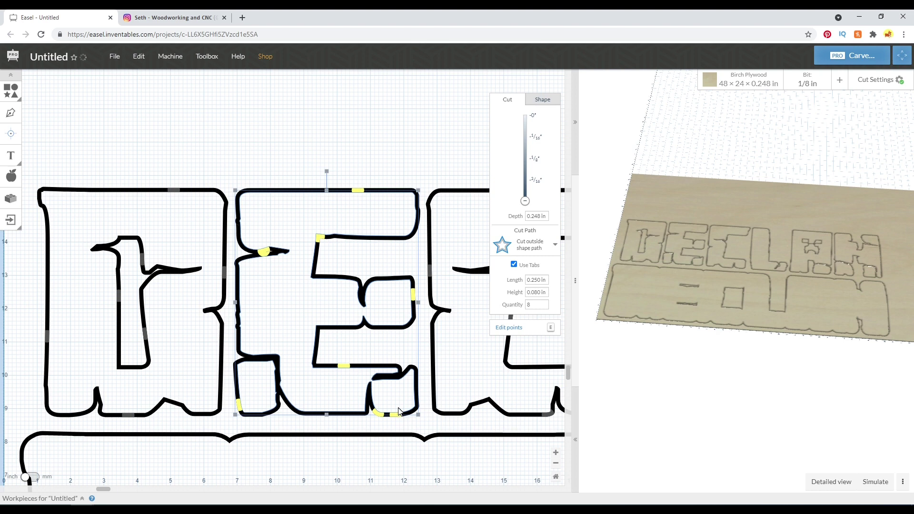
left_click_drag(397, 414, 237, 388)
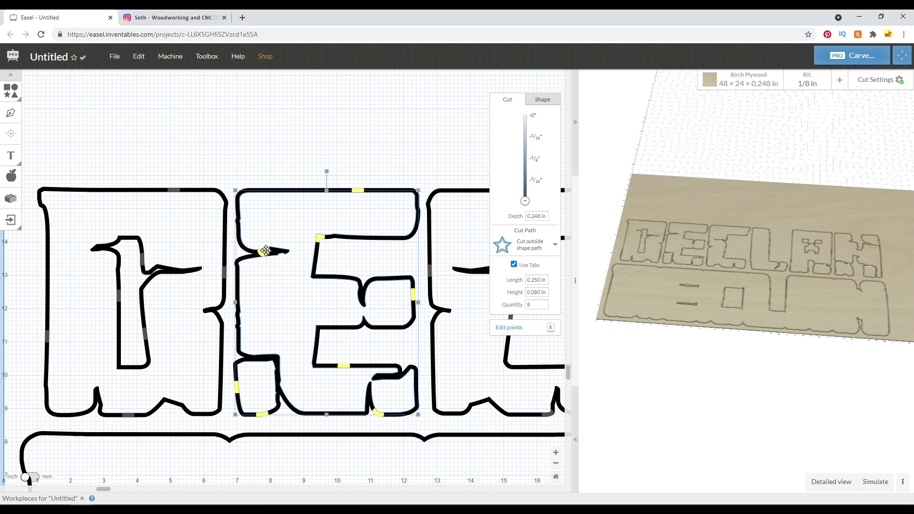
left_click_drag(265, 250, 220, 211)
left_click_drag(220, 301, 221, 292)
mouse_move(381, 410)
left_mouse_down()
mouse_move(374, 372)
mouse_move(370, 392)
mouse_move(371, 384)
left_mouse_up()
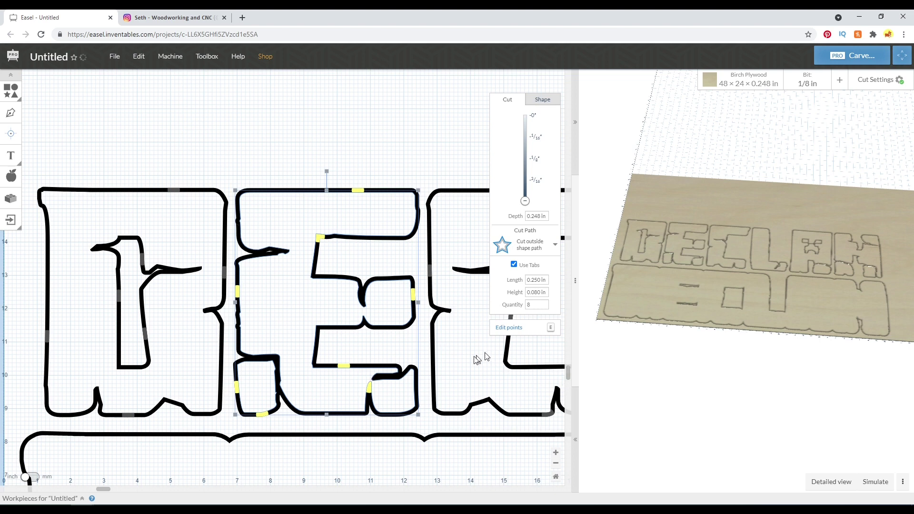
left_click_drag(343, 365, 376, 393)
left_click_drag(370, 393, 371, 381)
mouse_move(414, 298)
left_mouse_down()
mouse_move(364, 430)
mouse_move(346, 426)
left_mouse_up()
mouse_move(321, 239)
left_mouse_down()
mouse_move(405, 326)
mouse_move(412, 301)
left_mouse_up()
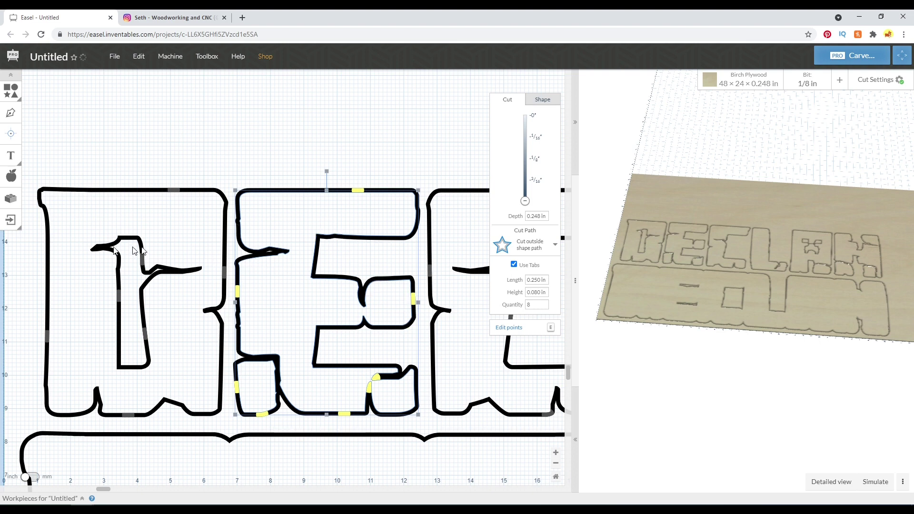
Add a square, squash it into a thin zero-depth bar, and place it in the E's gap
left_click(32, 91)
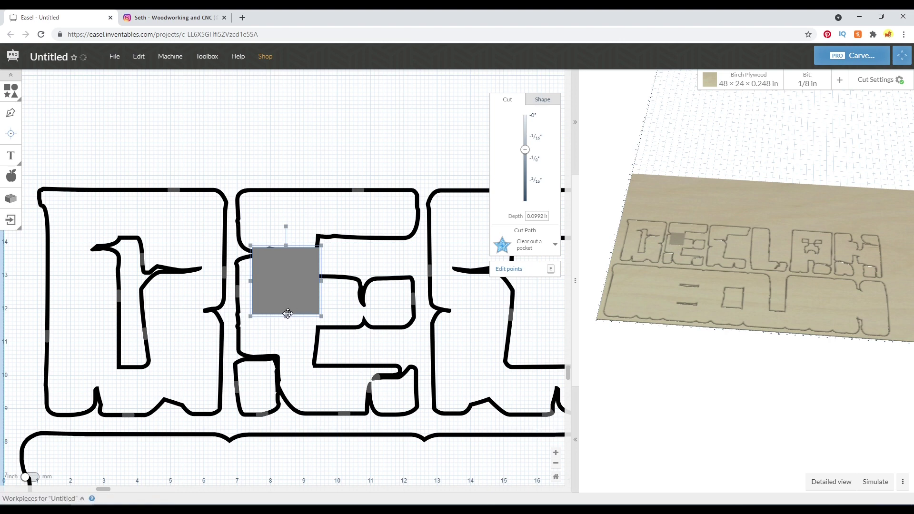
left_click_drag(287, 318, 373, 378)
left_click_drag(525, 150, 528, 113)
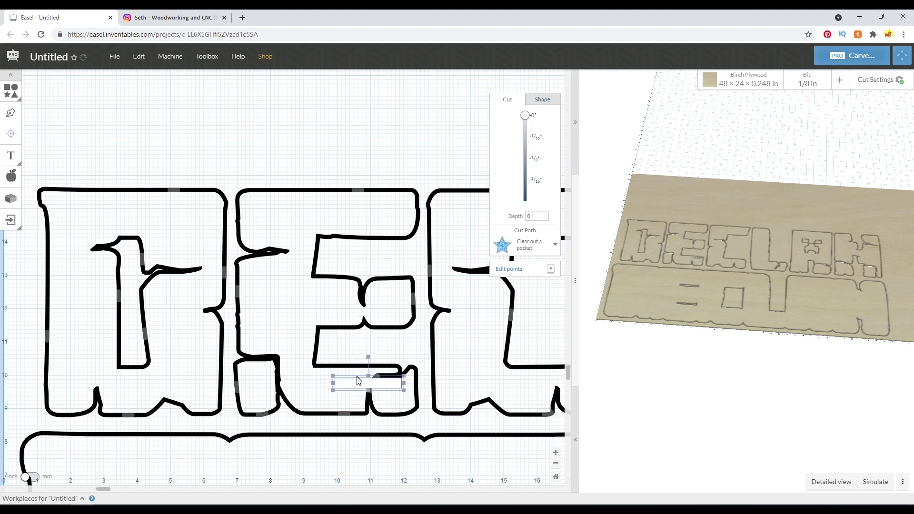
left_click_drag(382, 380, 365, 384)
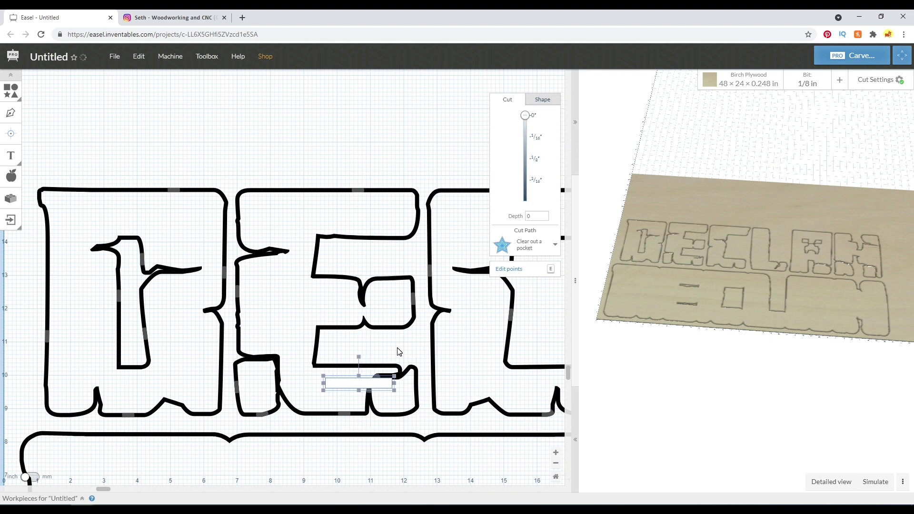
Nudge the bar into place, select it together with the E, and bring up the App Library
left_click(398, 367)
left_click(389, 377)
left_click(398, 367)
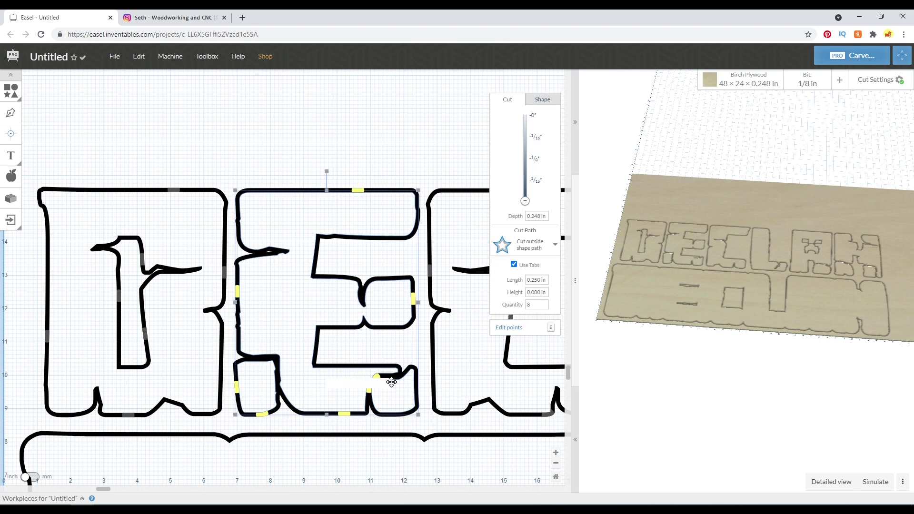
left_click_drag(372, 387, 372, 386)
left_click(386, 337)
left_click(378, 381)
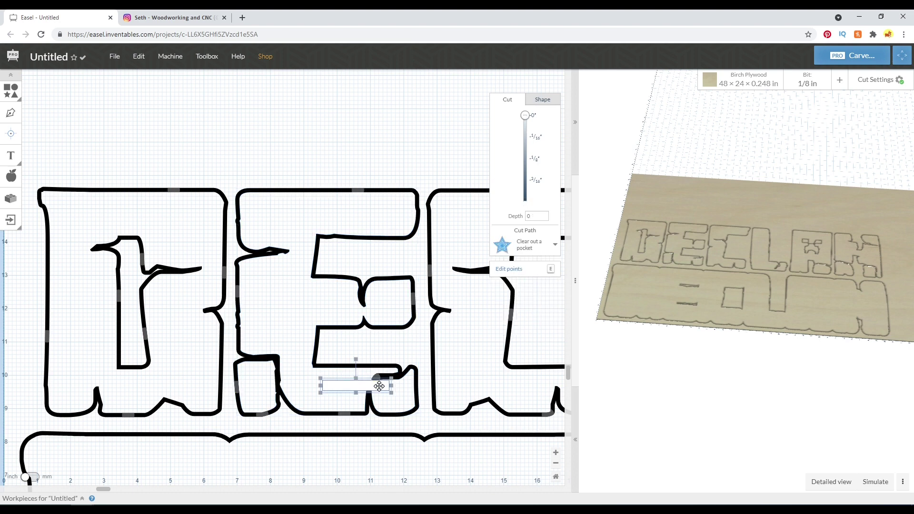
left_click(380, 376)
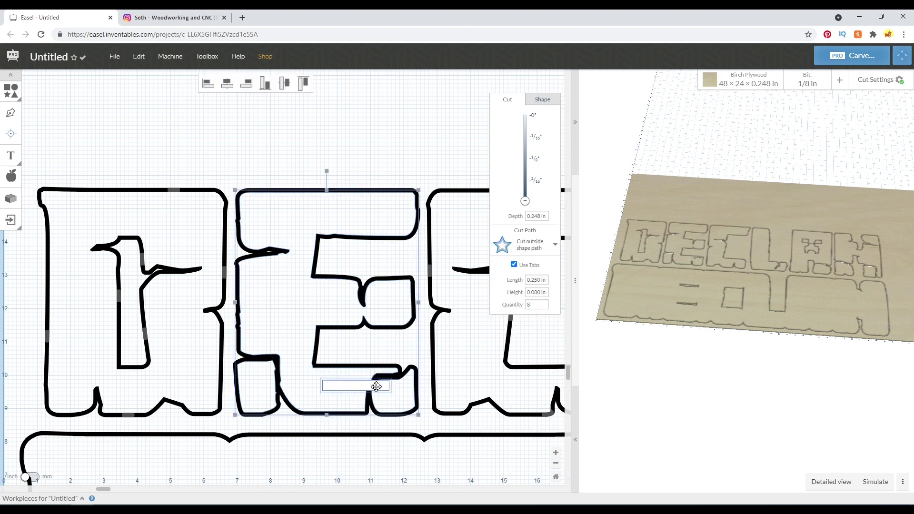
left_click(11, 200)
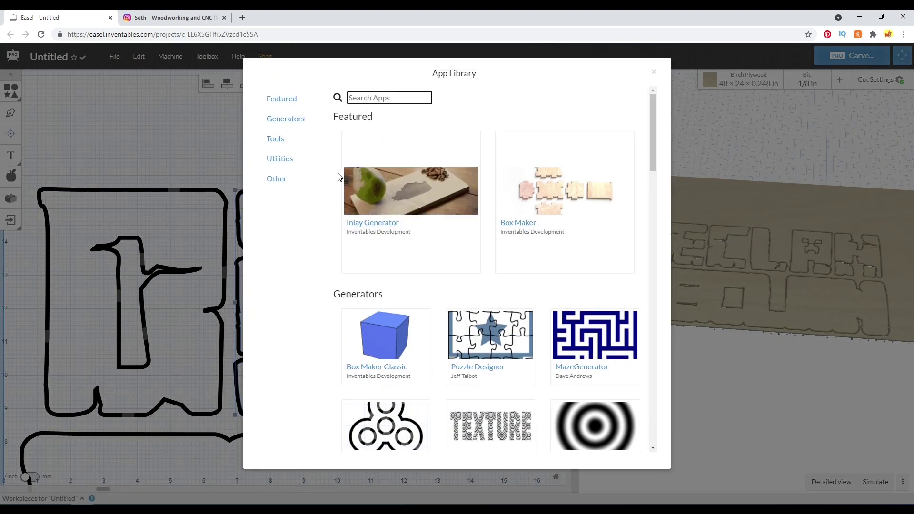
Try the Better Booleans app's Exclude, Intersect and Default combine types, then close it without importing
type("better")
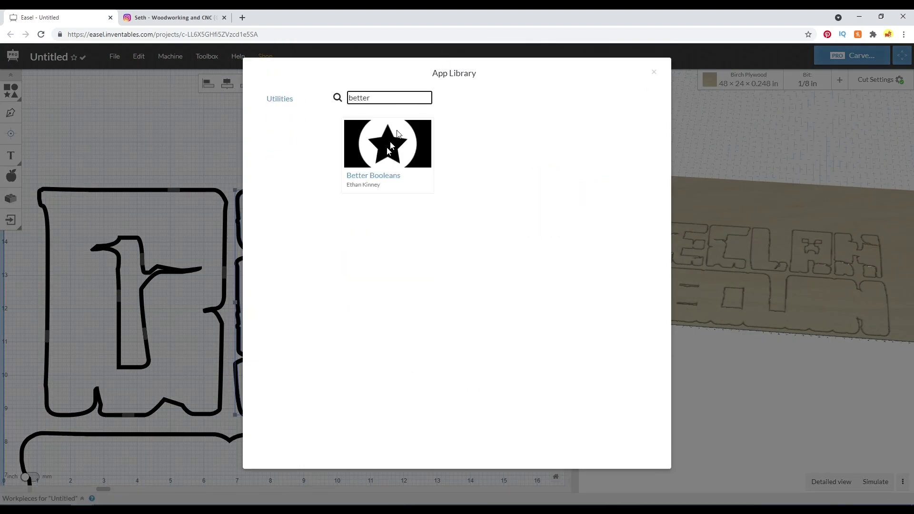
left_click(383, 162)
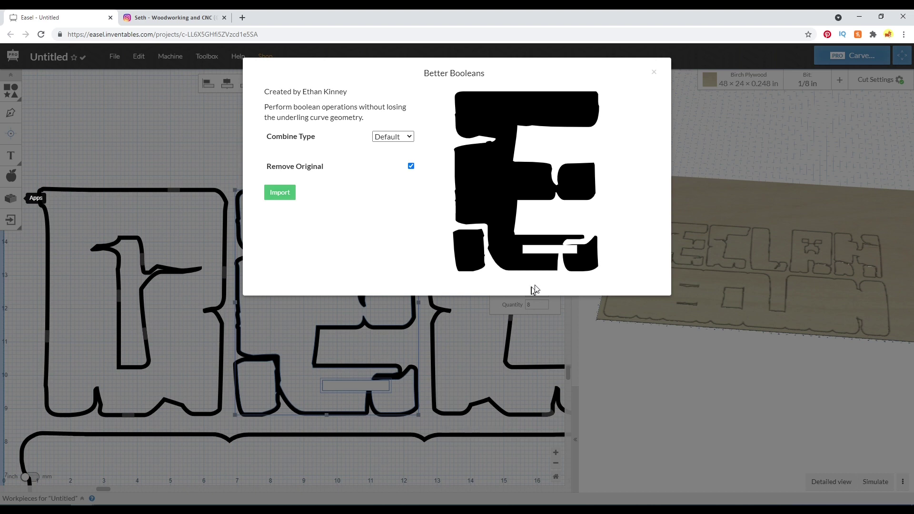
left_click(400, 135)
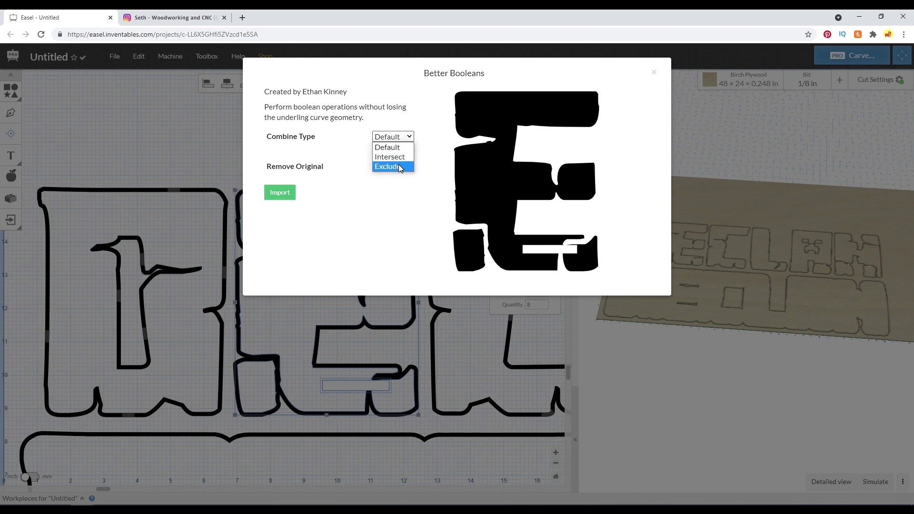
left_click(399, 166)
left_click(400, 137)
left_click(399, 158)
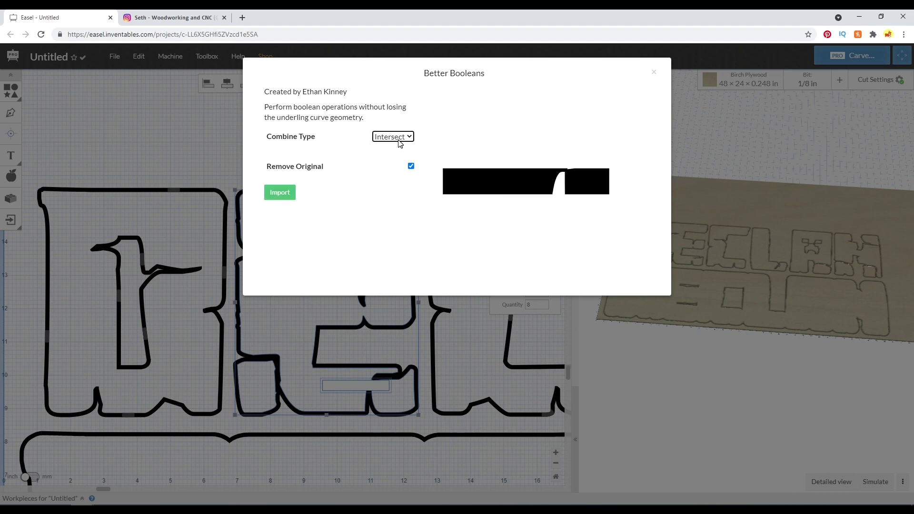
left_click(399, 139)
left_click(399, 150)
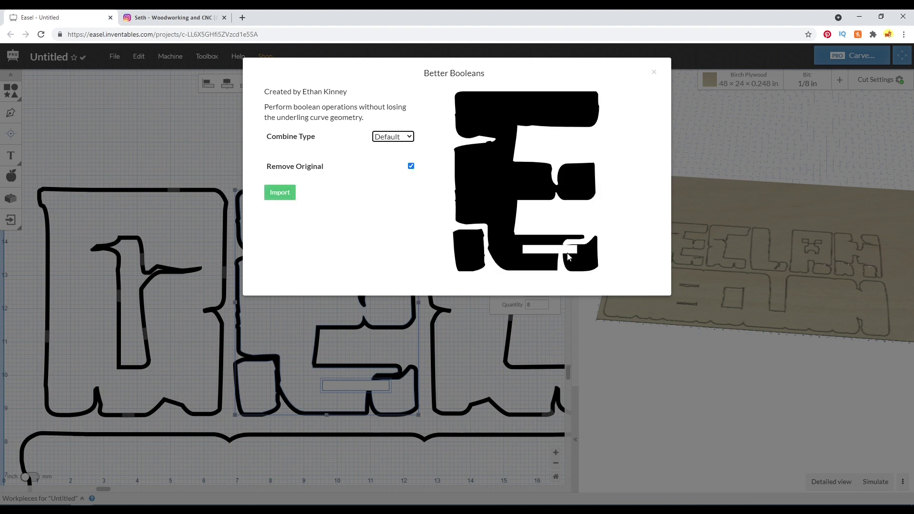
left_click(449, 370)
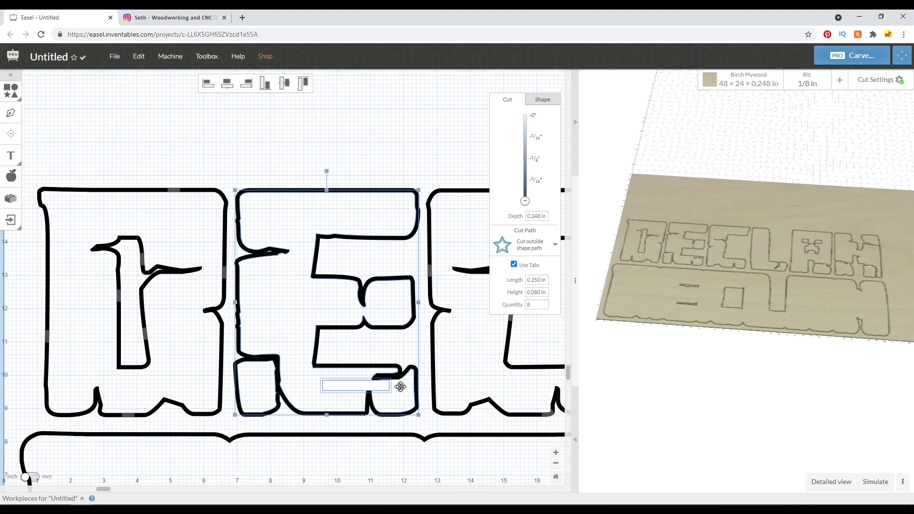
Make the small bar under the E a full 0.248 in pocket and select it with the E
left_click(426, 346)
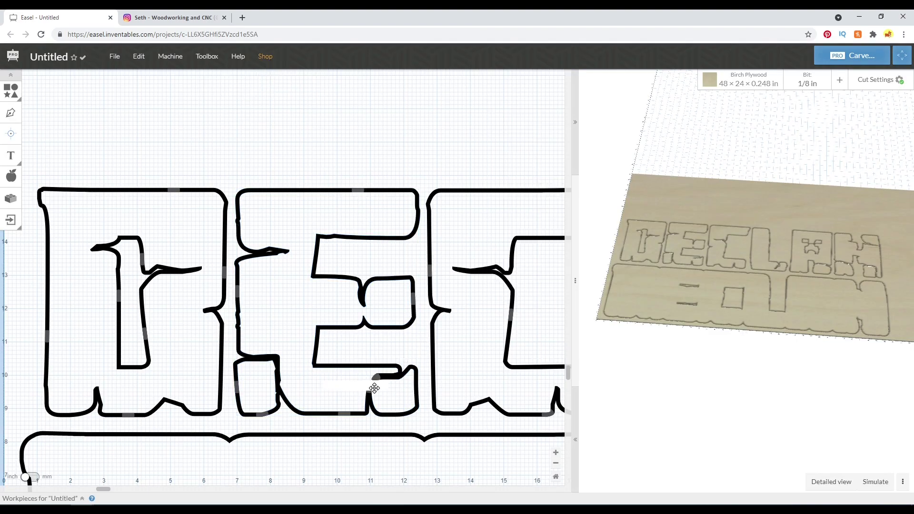
left_click(371, 385)
left_click_drag(527, 188, 526, 210)
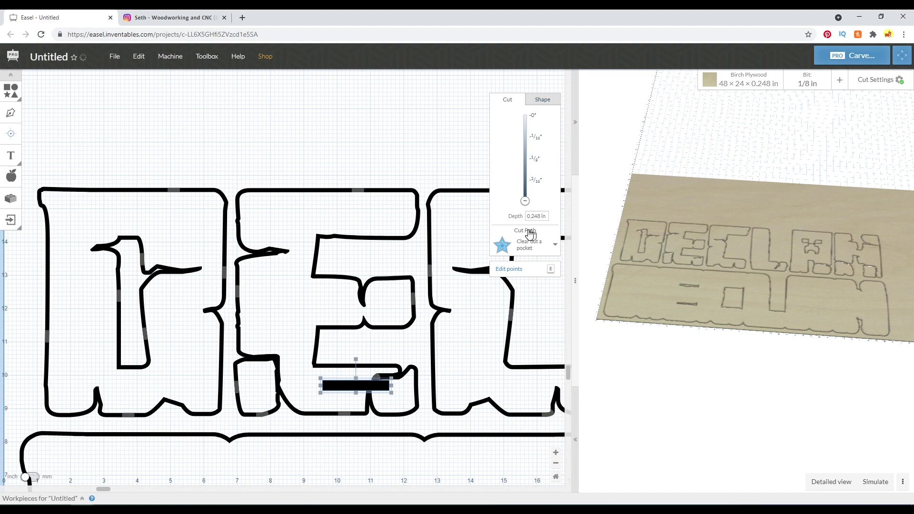
left_click(317, 247)
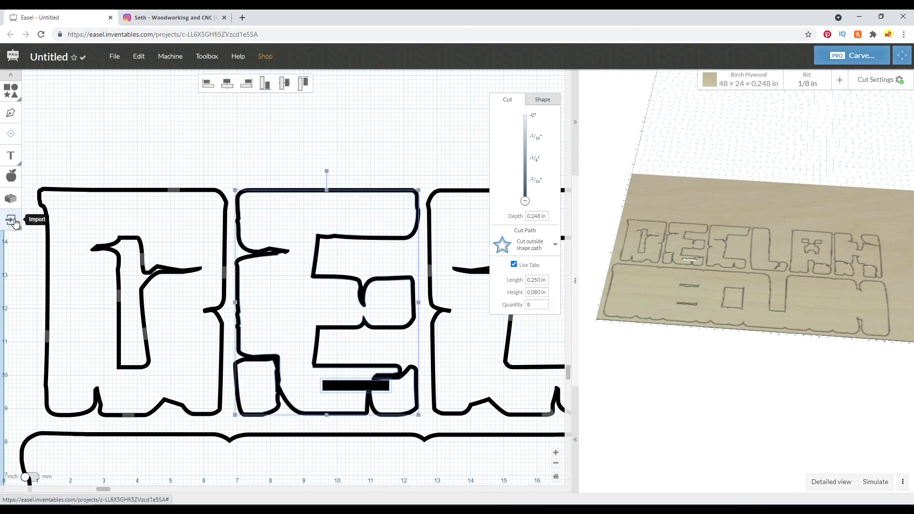
Merge the bar and the E into one shape with Better Booleans using the Default combine type
left_click(15, 198)
type("better")
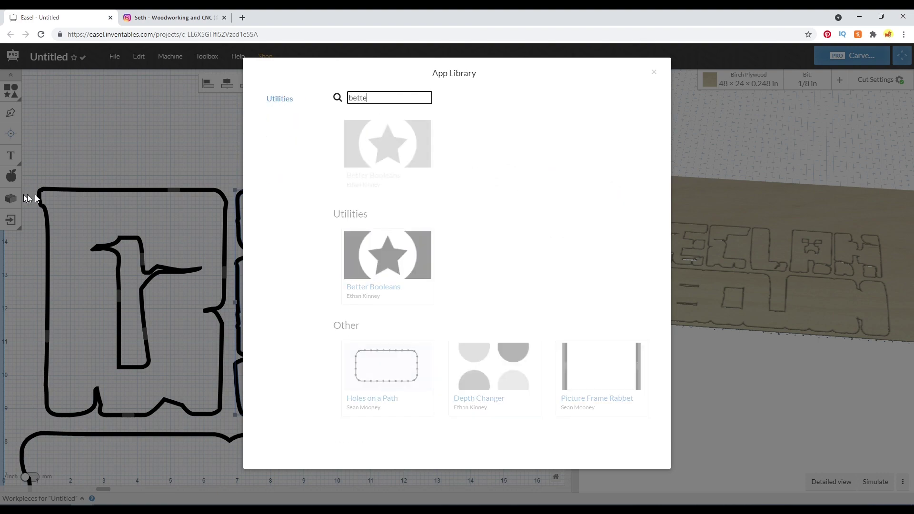
left_click(375, 177)
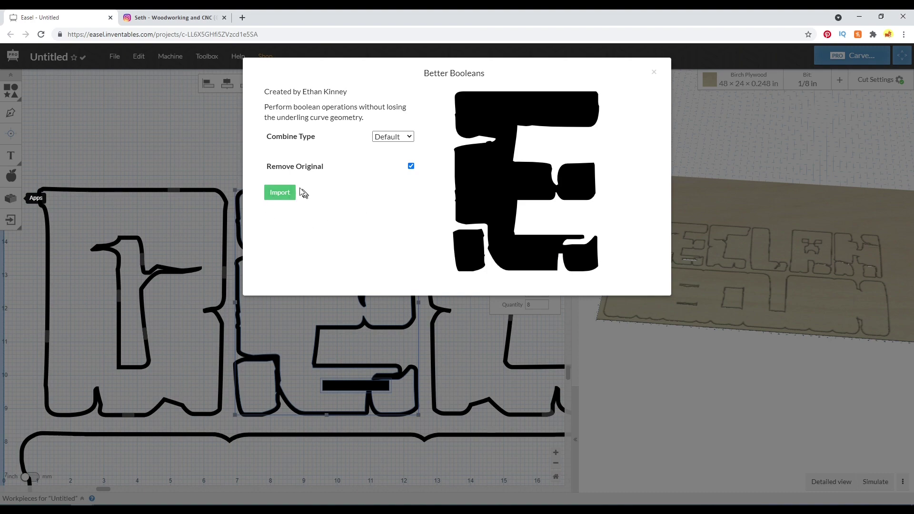
left_click(281, 194)
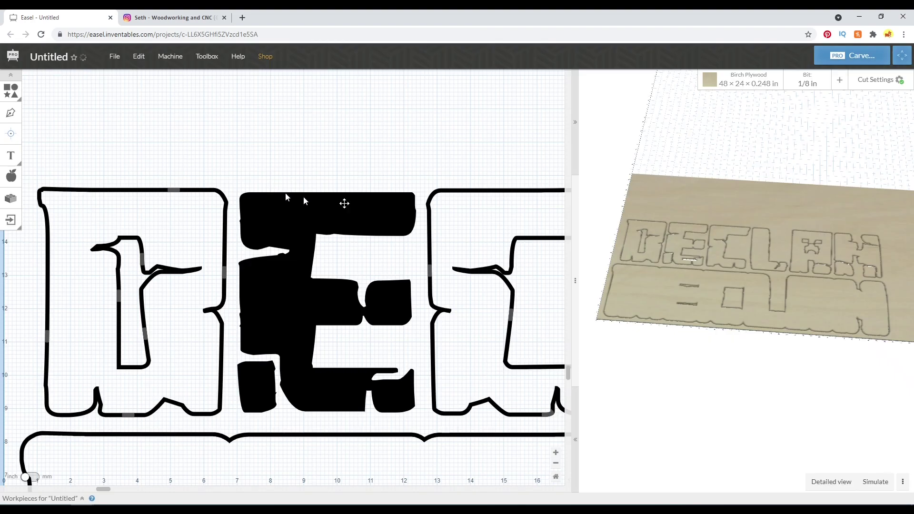
Set the merged E to cut outside its shape path
left_click(370, 212)
left_click(539, 248)
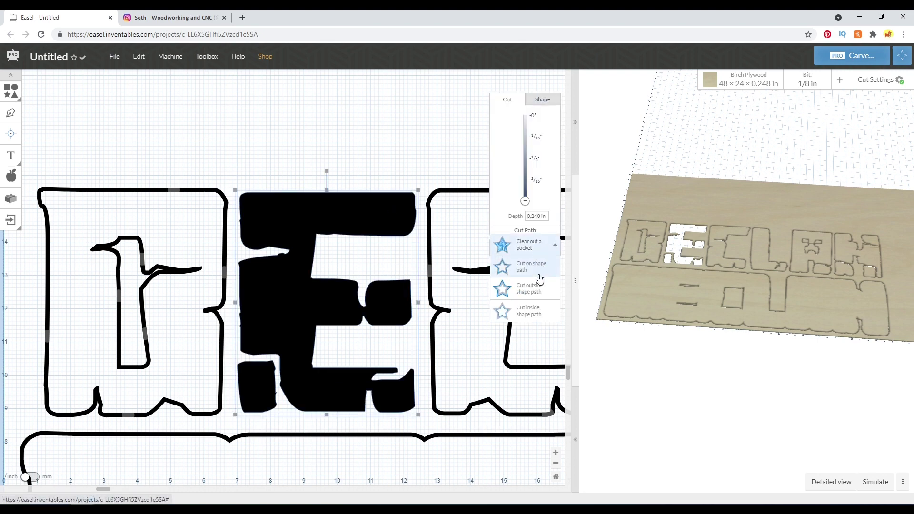
left_click(528, 288)
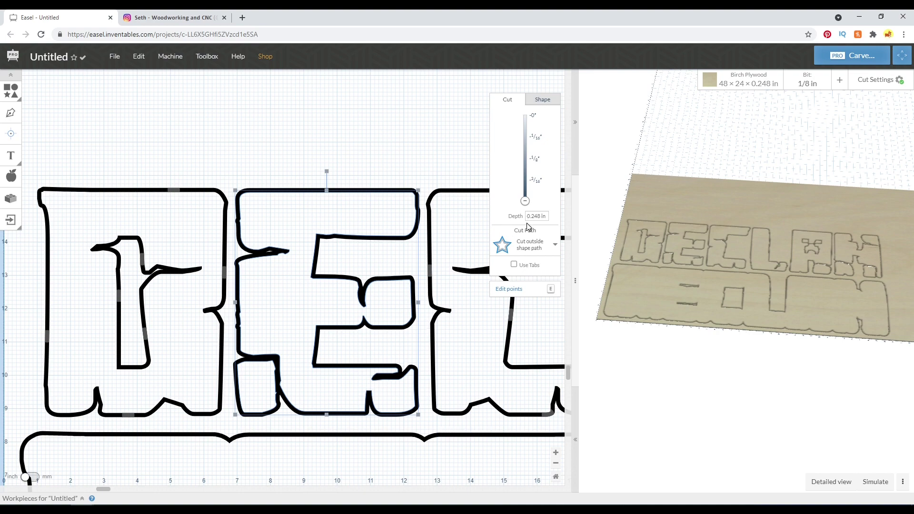
left_click(266, 385)
scroll(267, 386, "down", 5)
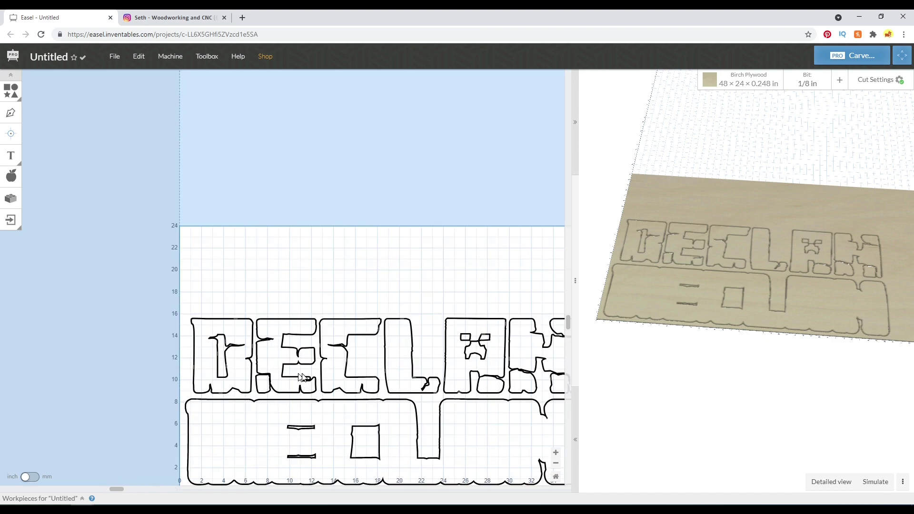
scroll(300, 381, "down", 1)
scroll(462, 374, "up", 1)
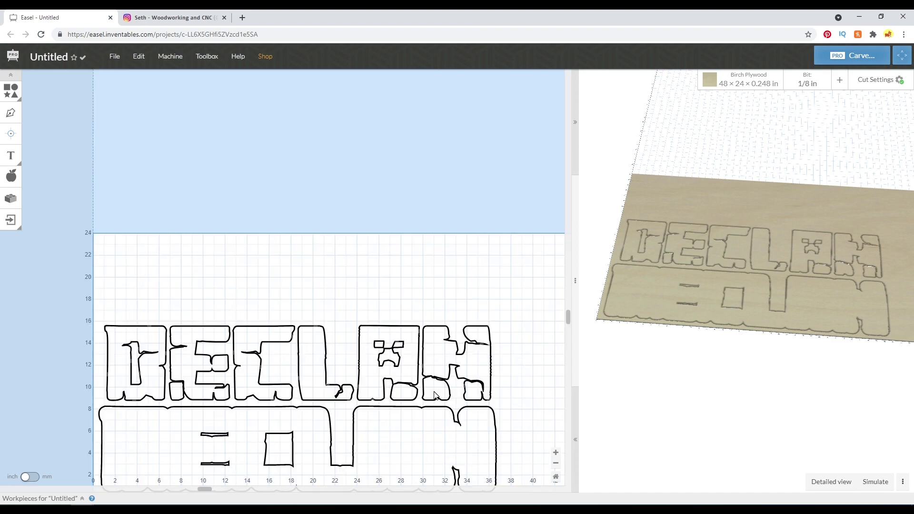
scroll(436, 395, "up", 1)
scroll(381, 397, "up", 1)
scroll(377, 384, "up", 1)
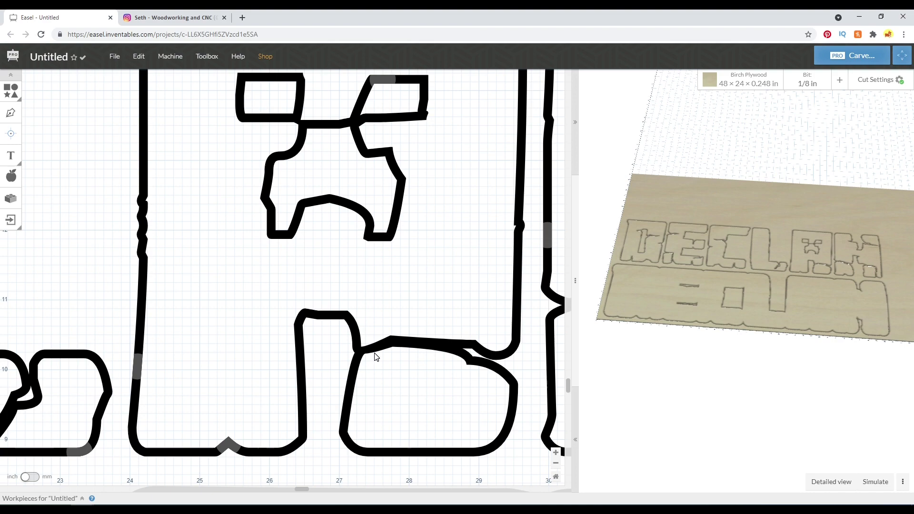
scroll(360, 365, "down", 4)
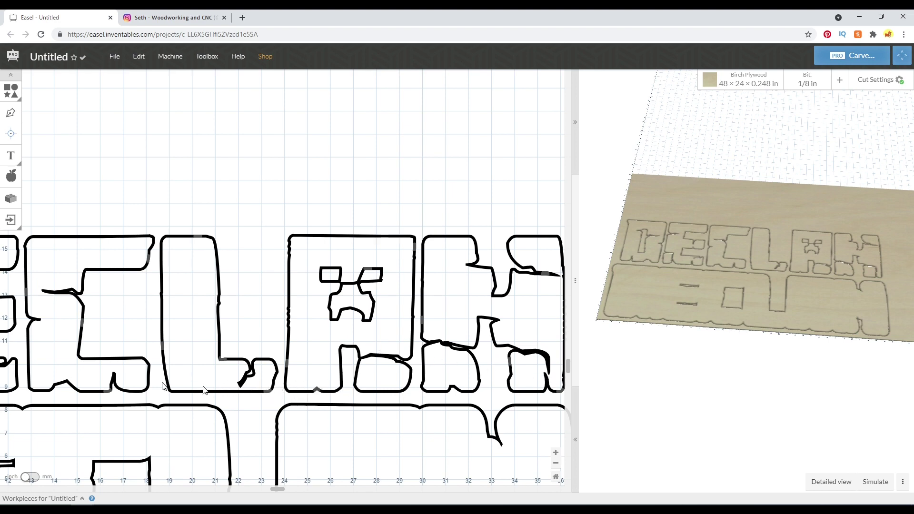
scroll(164, 366, "down", 2)
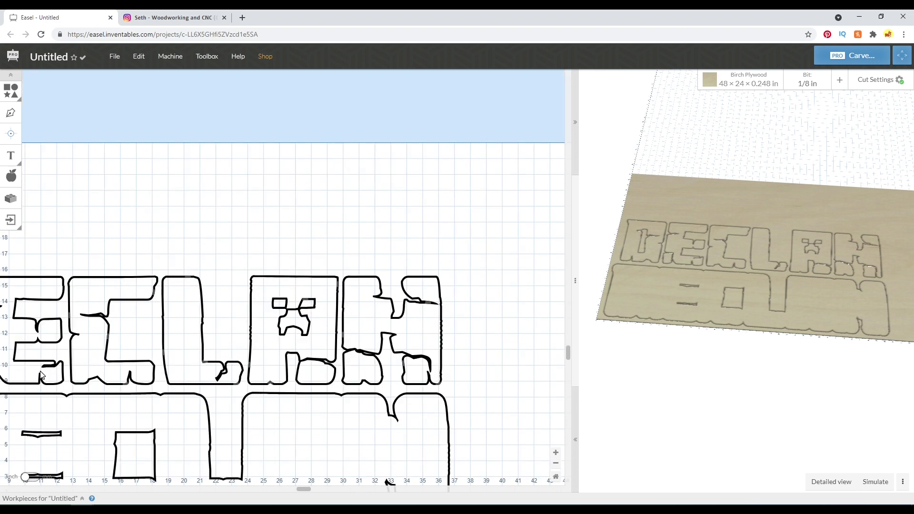
left_click(10, 90)
scroll(229, 238, "down", 2)
scroll(352, 379, "down", 2)
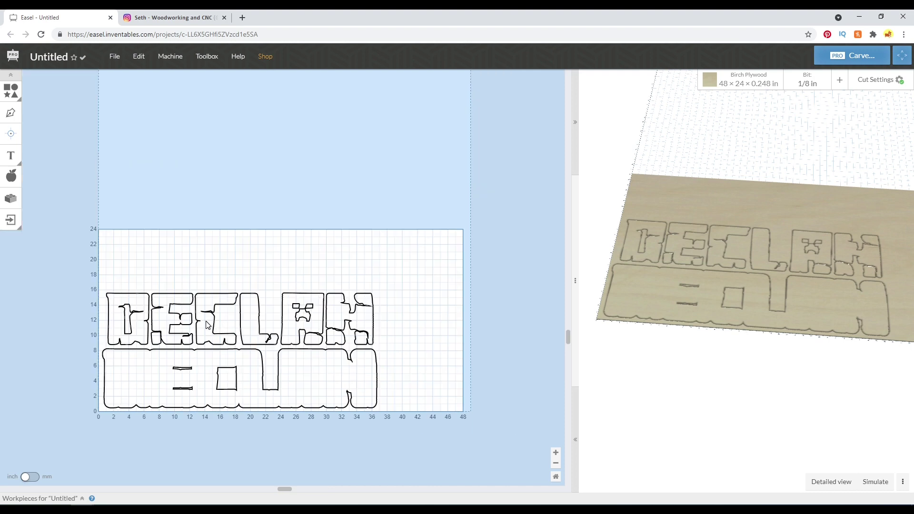
scroll(208, 325, "up", 2)
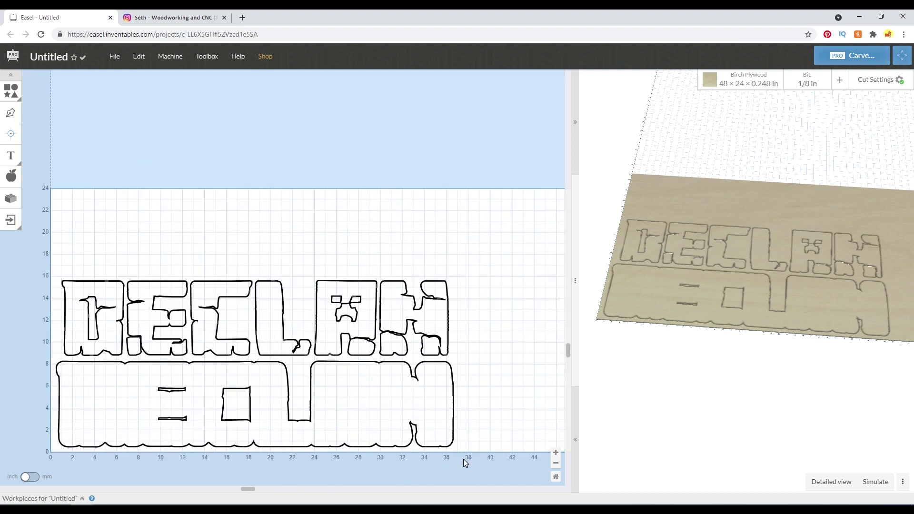
left_click(453, 422)
left_click_drag(463, 449, 405, 427)
left_click_drag(478, 447, 379, 419)
left_click(471, 432)
scroll(819, 300, "up", 5)
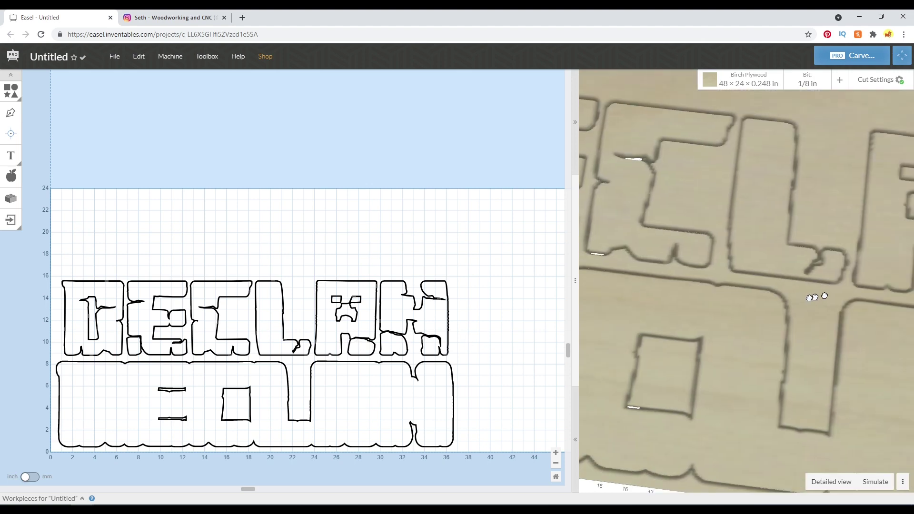
Generate the detailed 3-D carving preview and pan onto the creeper-face letter piece
left_click(832, 482)
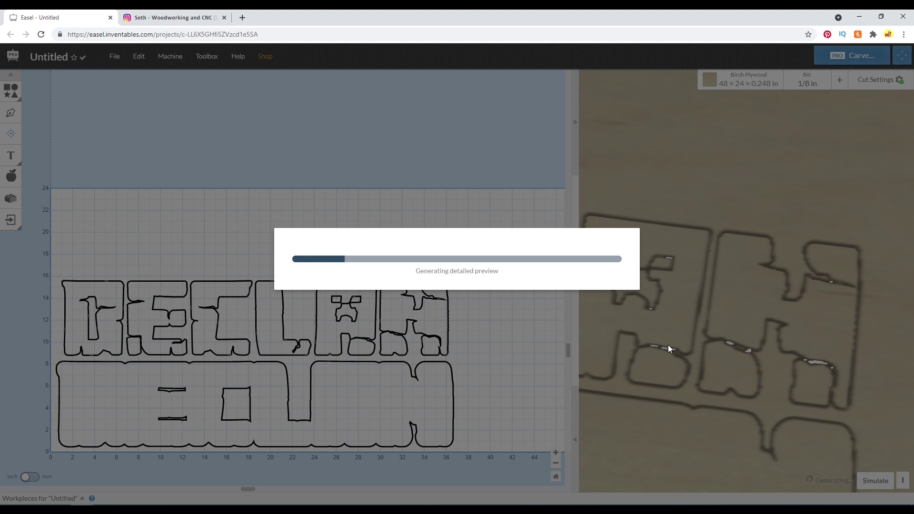
scroll(667, 376, "up", 3)
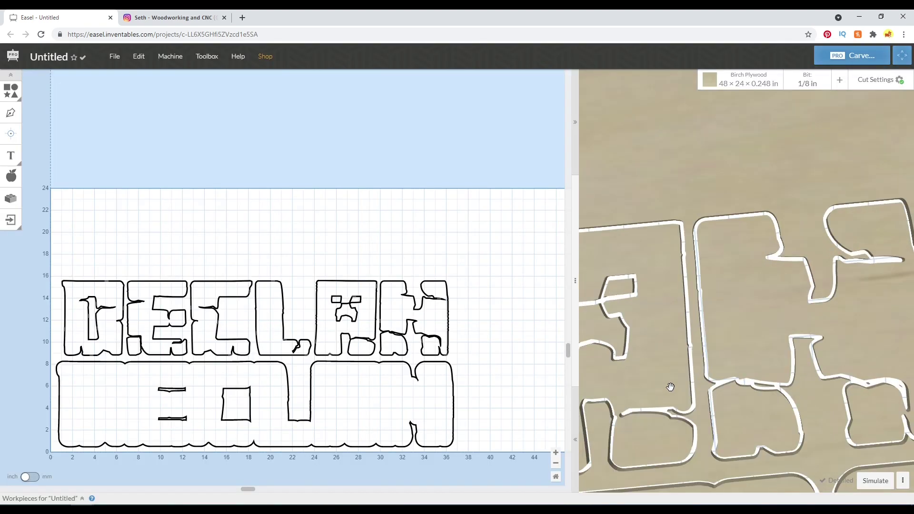
left_click_drag(671, 386, 723, 360)
Zoom in and out of the 3-D preview to inspect the carved DECLAN letters close up
scroll(722, 363, "up", 2)
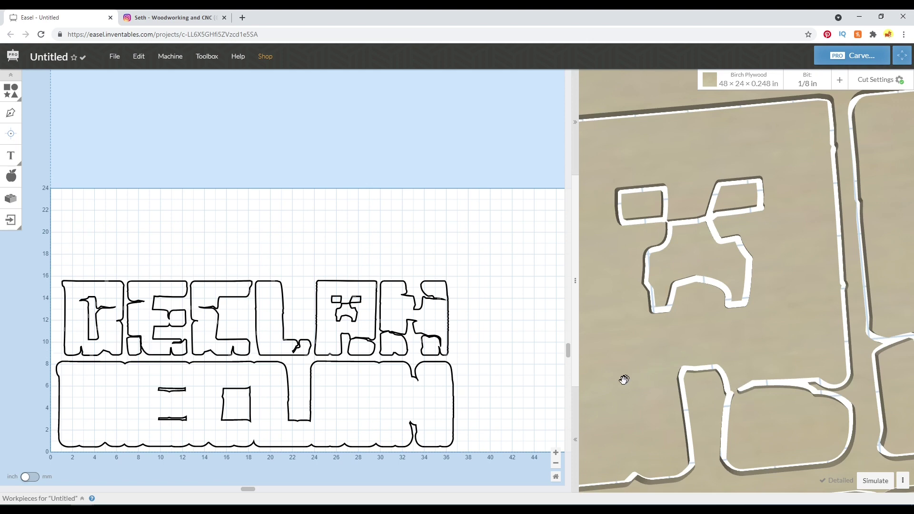
scroll(624, 379, "down", 5)
scroll(653, 312, "up", 2)
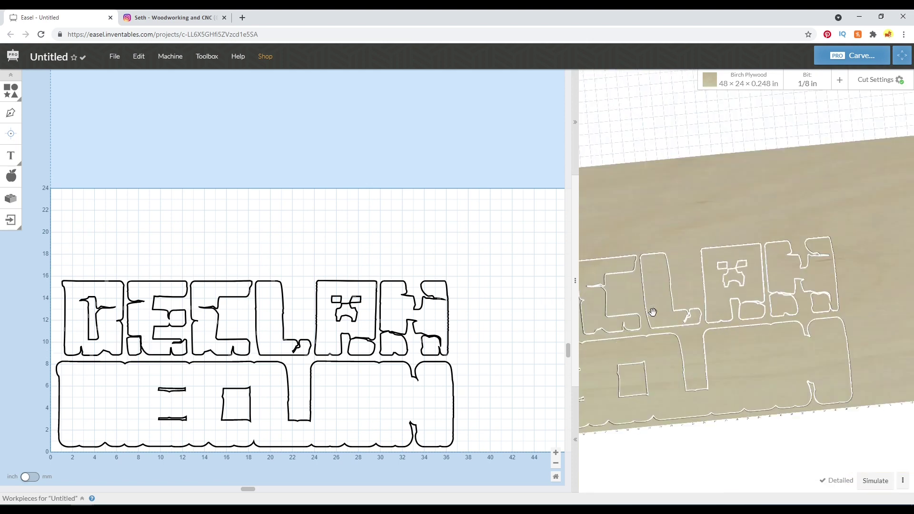
scroll(678, 315, "up", 1)
scroll(731, 324, "up", 1)
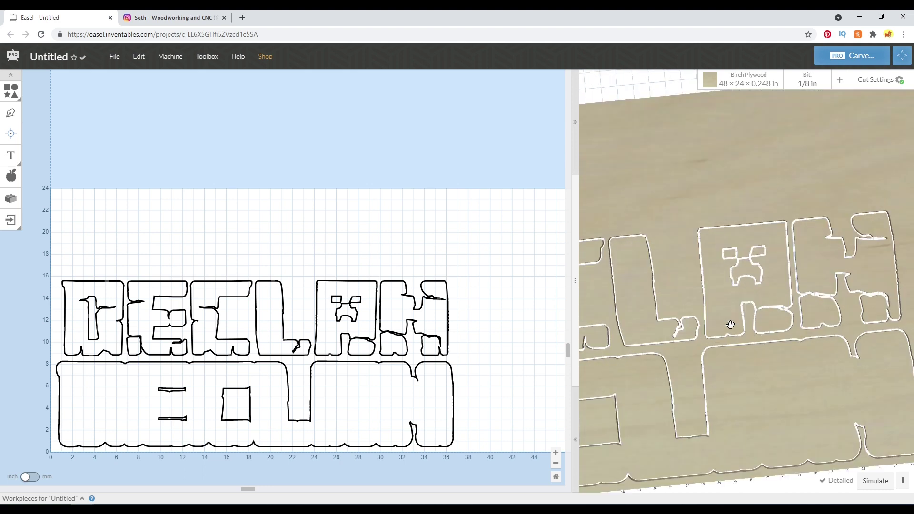
scroll(731, 324, "up", 1)
scroll(714, 328, "up", 2)
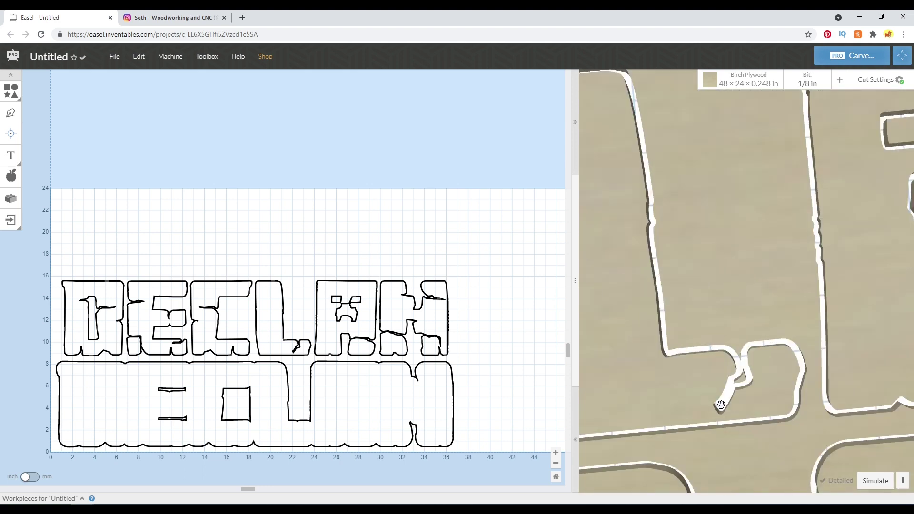
scroll(721, 404, "down", 2)
scroll(734, 344, "up", 1)
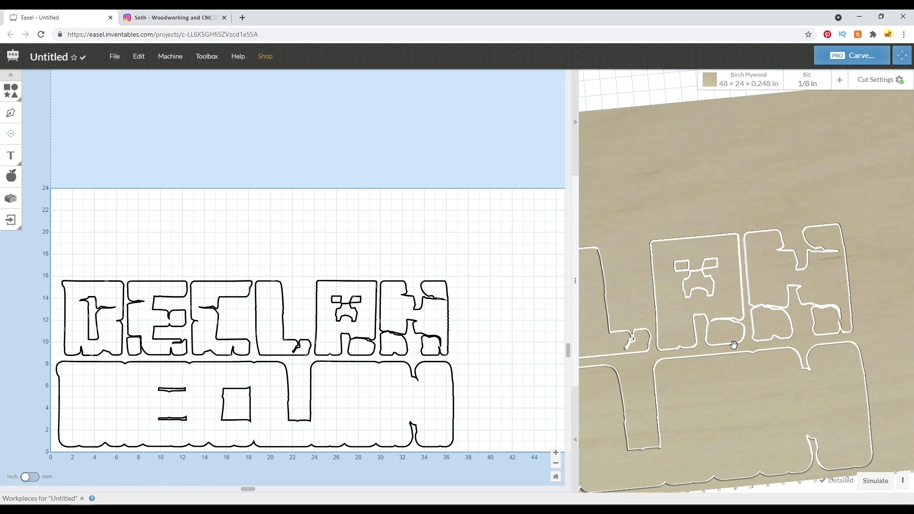
scroll(733, 344, "up", 1)
scroll(707, 342, "up", 1)
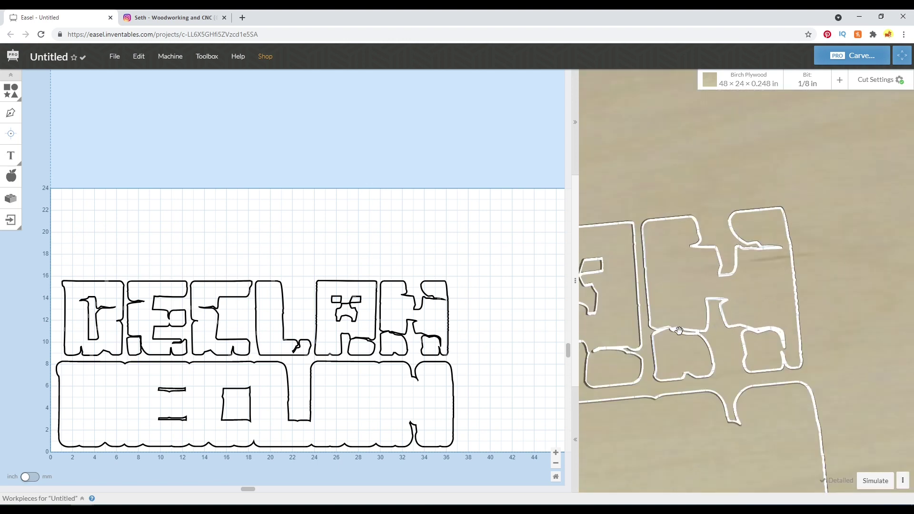
scroll(662, 330, "up", 1)
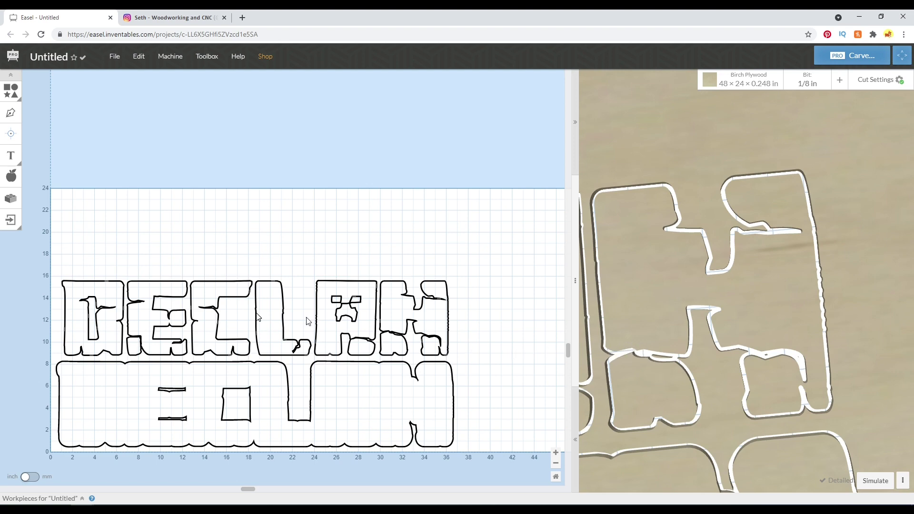
scroll(768, 292, "down", 5)
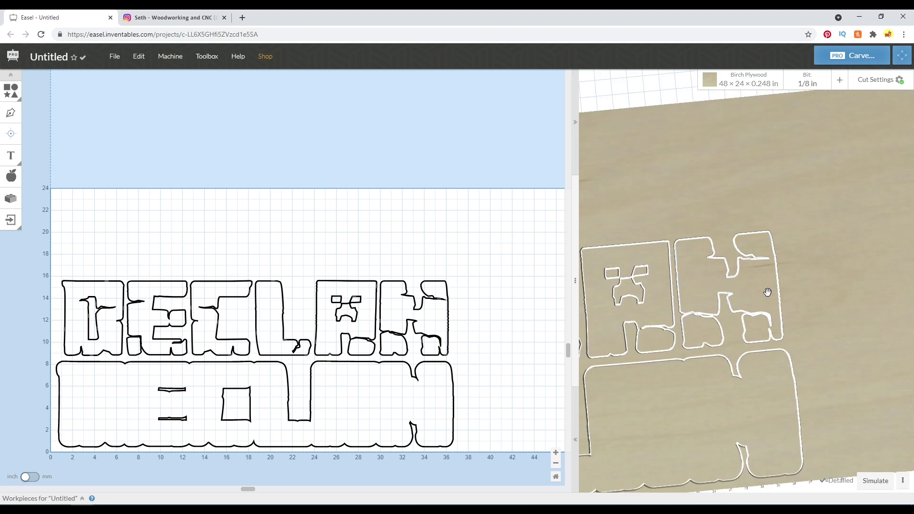
scroll(730, 318, "down", 3)
Switch the cut settings to Manual and set the material to MDF Wood
left_click(876, 481)
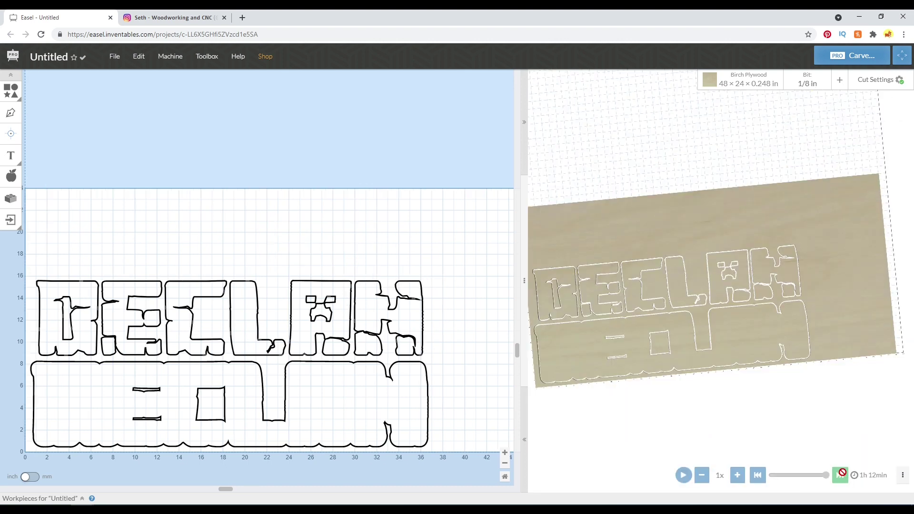
left_click(882, 80)
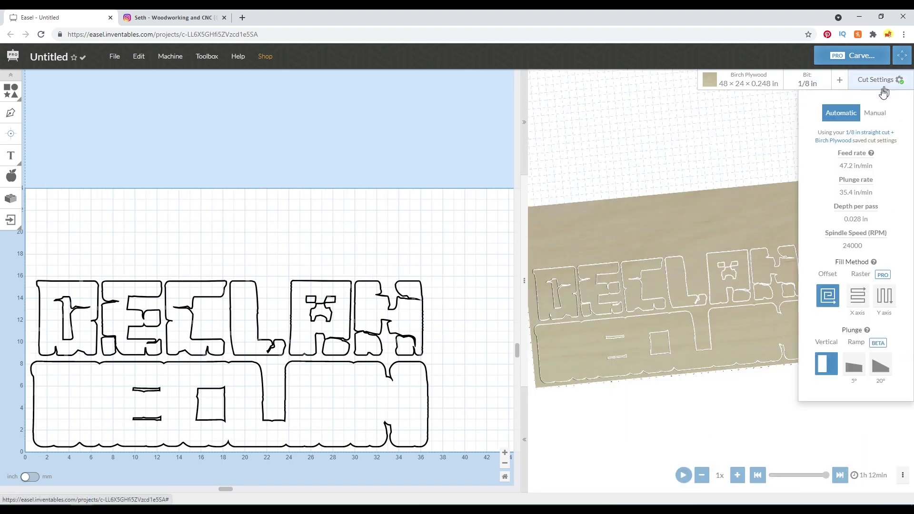
left_click(875, 114)
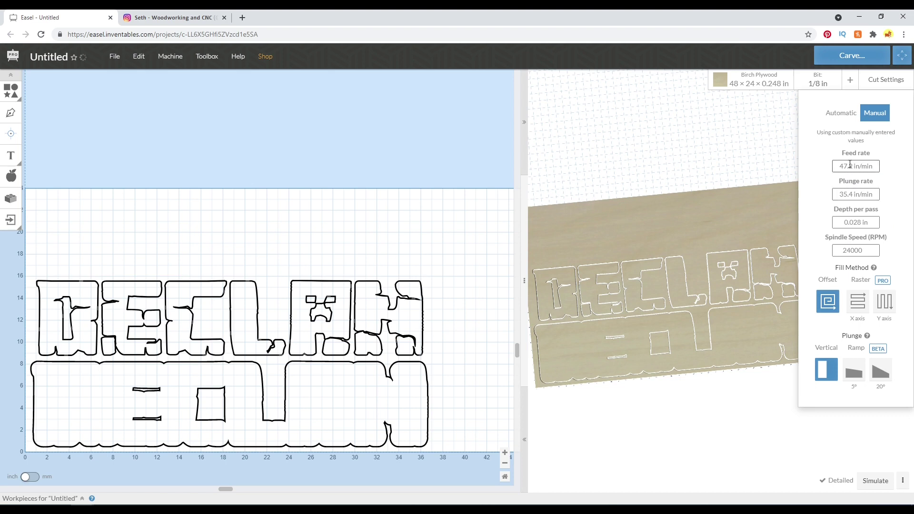
left_click(751, 80)
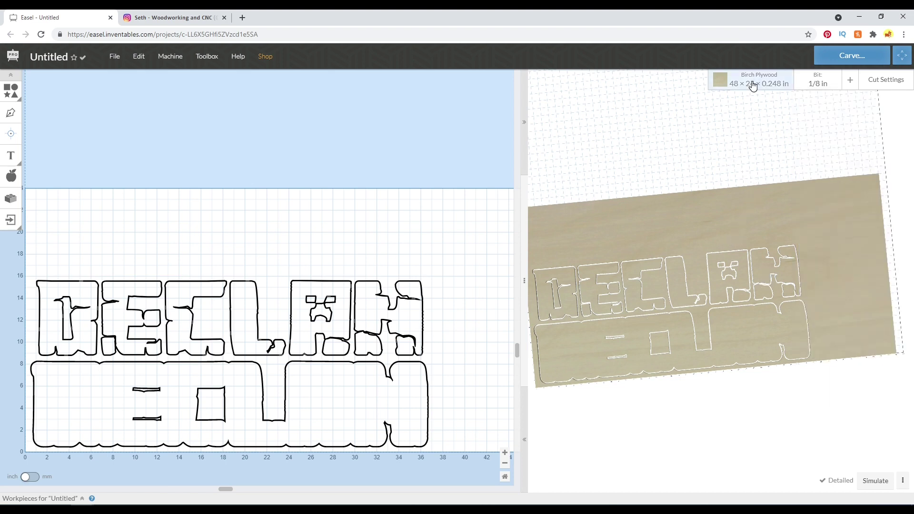
left_click(611, 185)
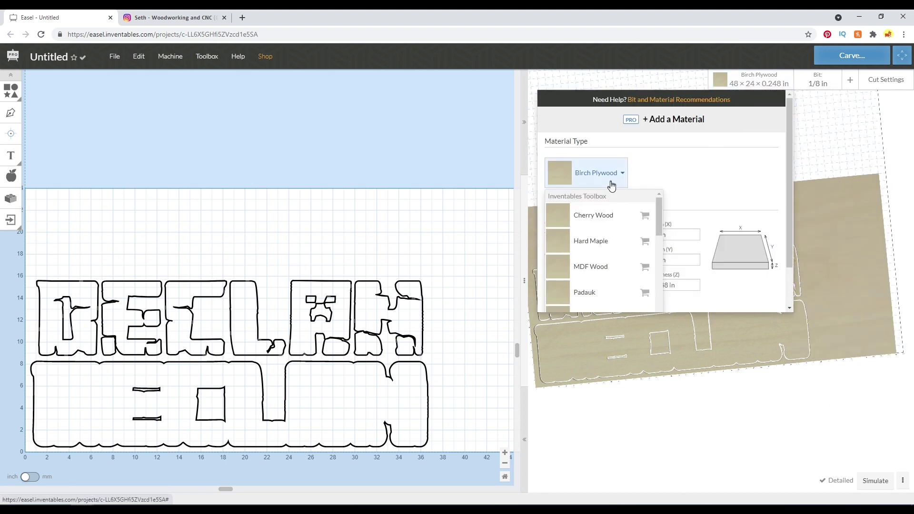
left_click(596, 266)
left_click(820, 169)
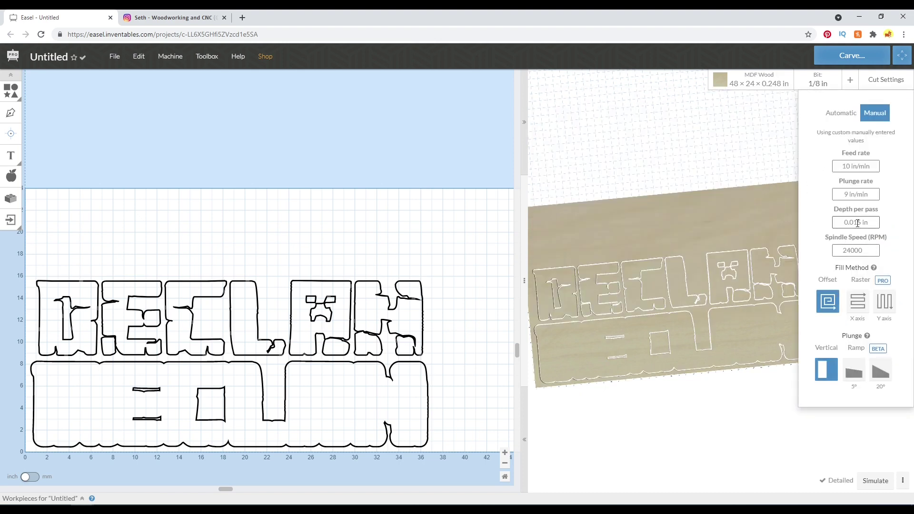
Enter manual cut values: feed 100 in/min, plunge 30 in/min, depth per pass 0.25 in
left_click(851, 118)
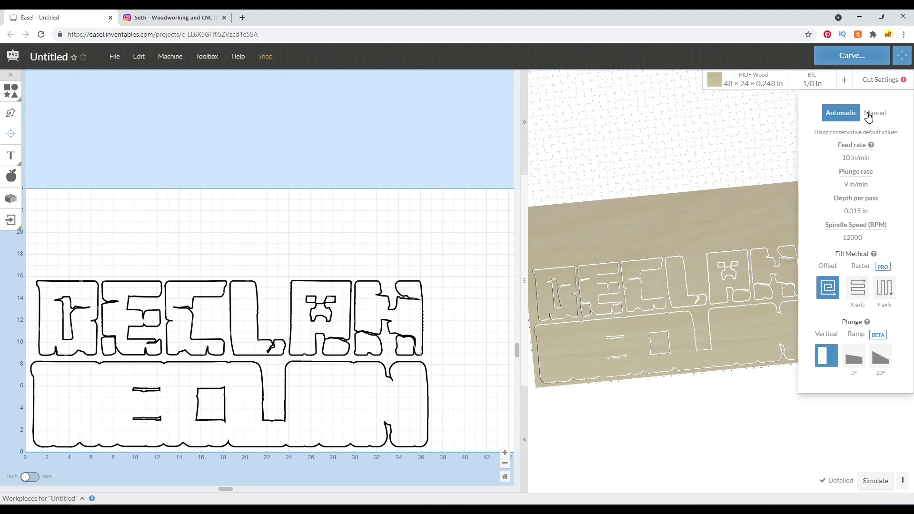
left_click(869, 117)
left_click_drag(852, 166, 820, 170)
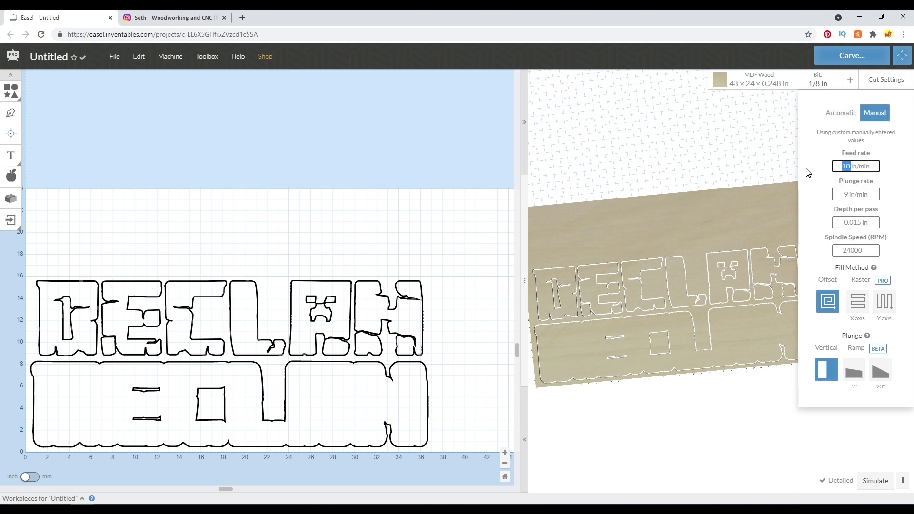
type("150")
key("Tab")
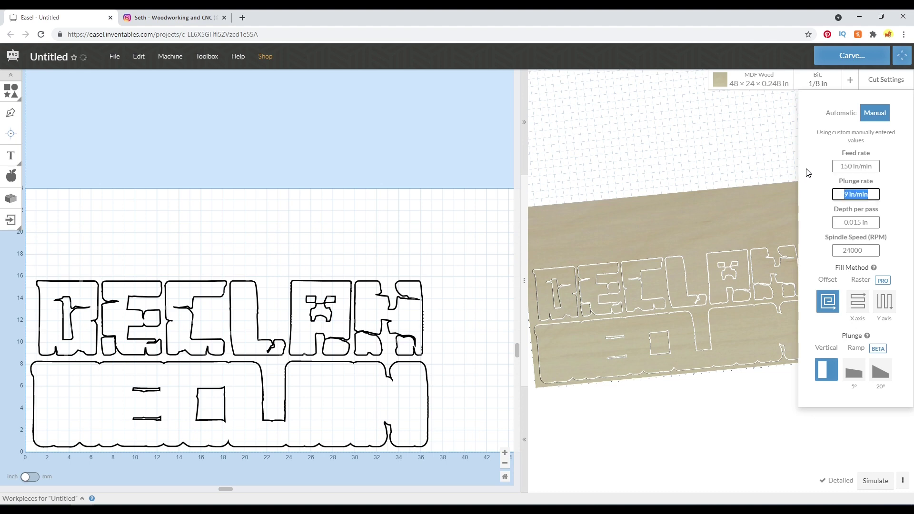
type("30")
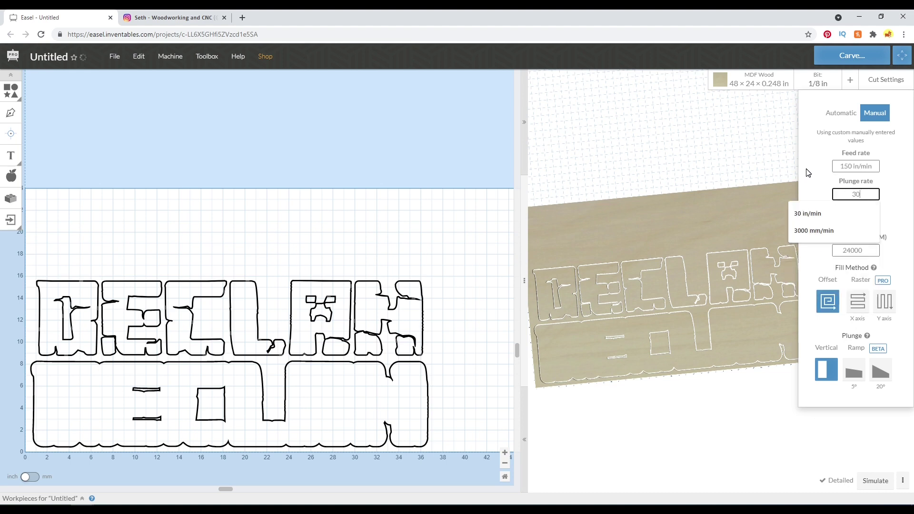
key("Tab")
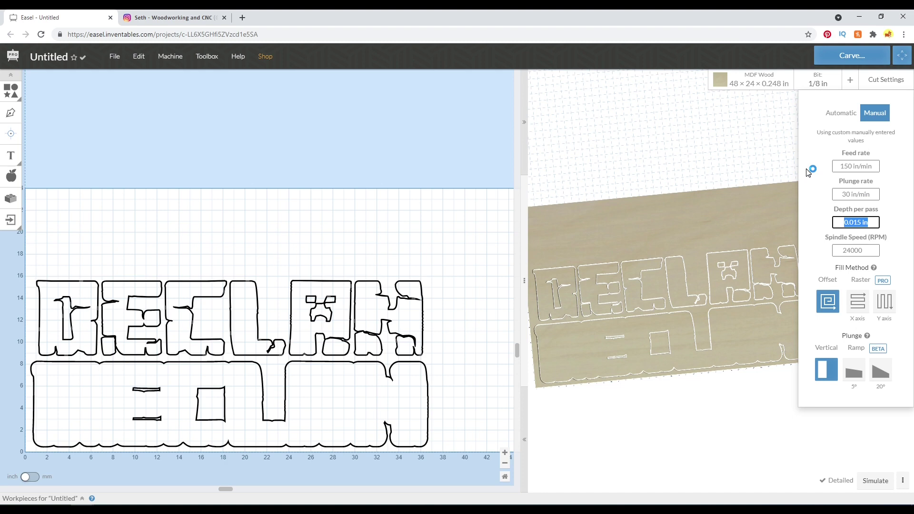
type("0.25")
key("Tab")
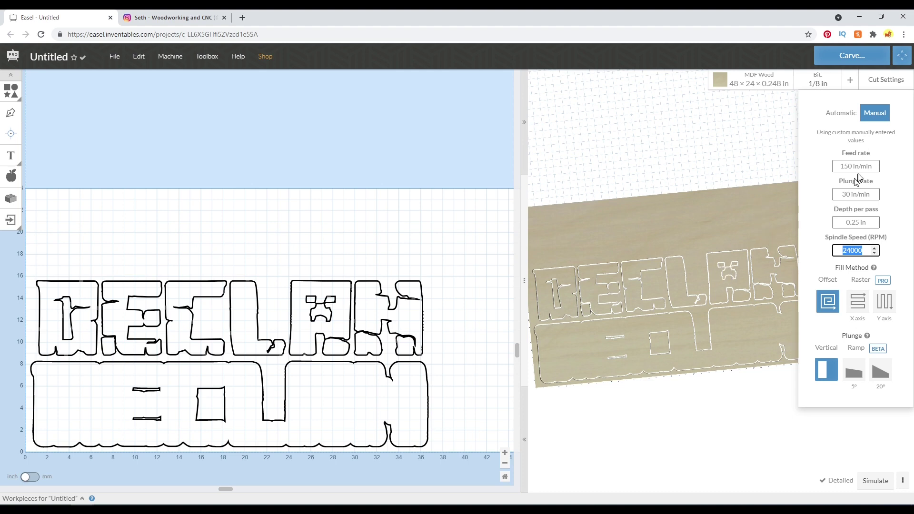
left_click_drag(849, 166, 842, 167)
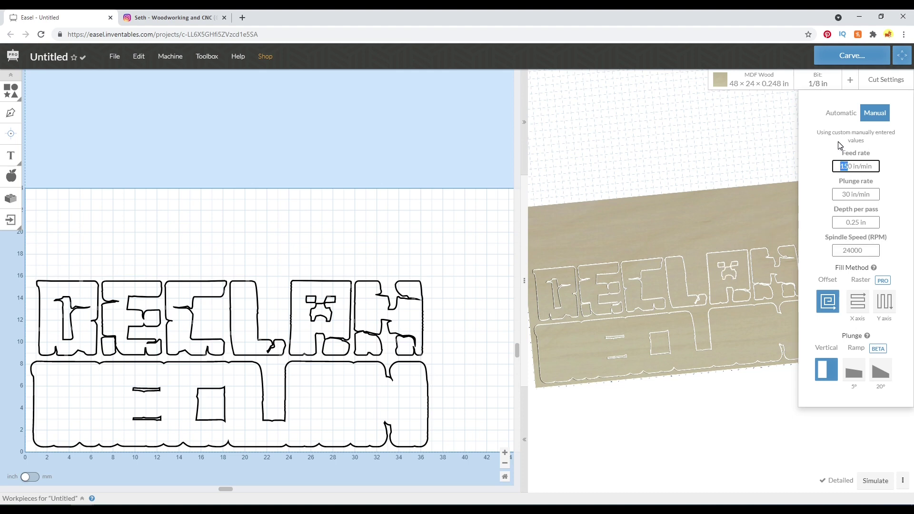
type("10")
key("Tab")
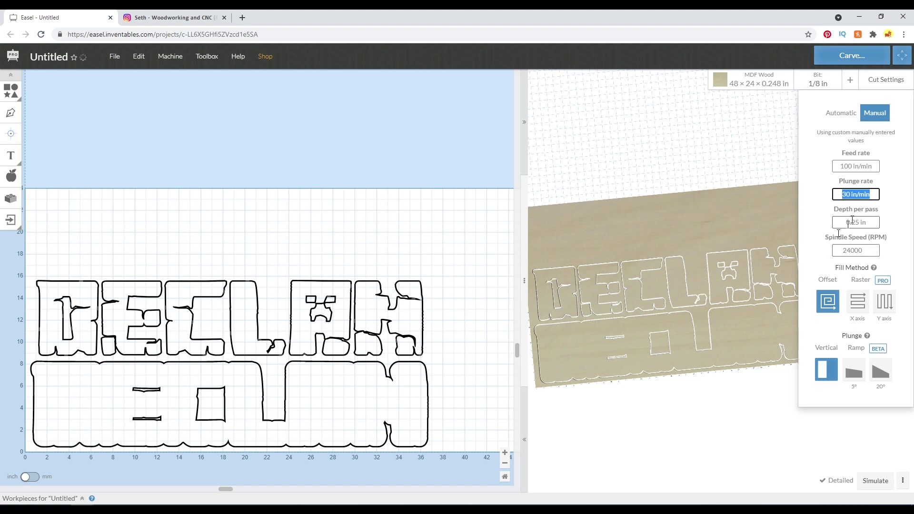
left_click(699, 206)
Simulate the toolpaths with the new settings (about 5 min) and tilt the carved board view
left_click(876, 481)
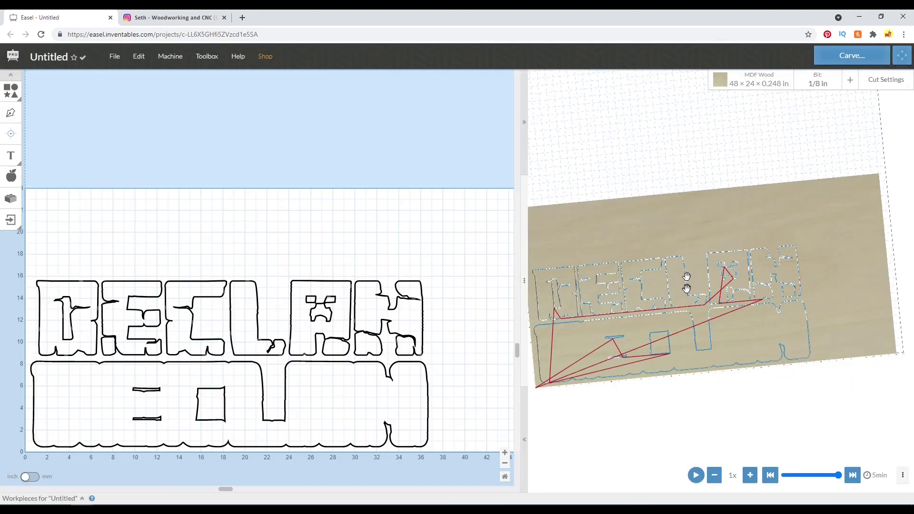
left_click_drag(685, 286, 675, 227)
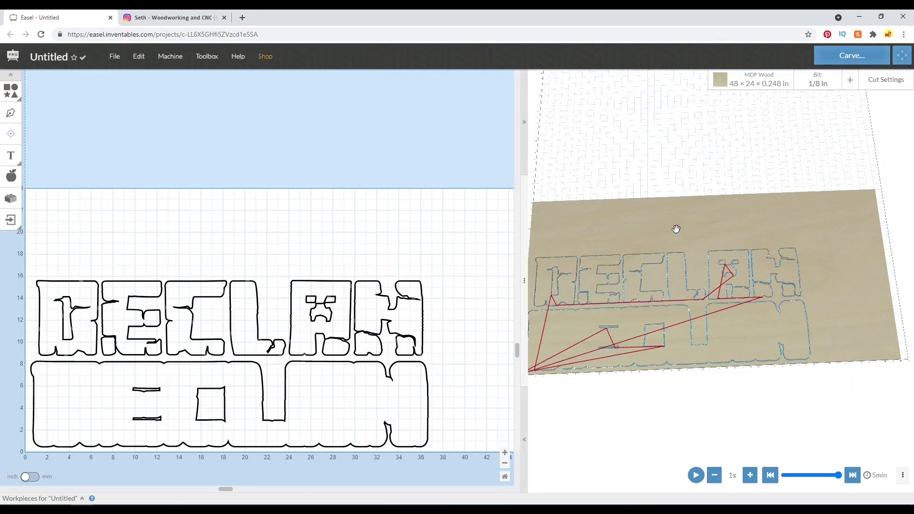
scroll(677, 285, "down", 5)
scroll(678, 284, "up", 10)
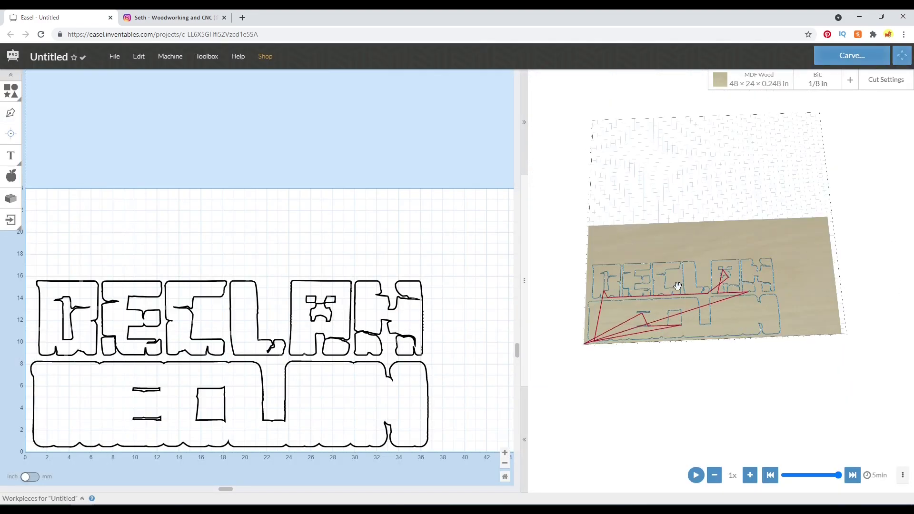
left_click_drag(735, 268, 767, 183)
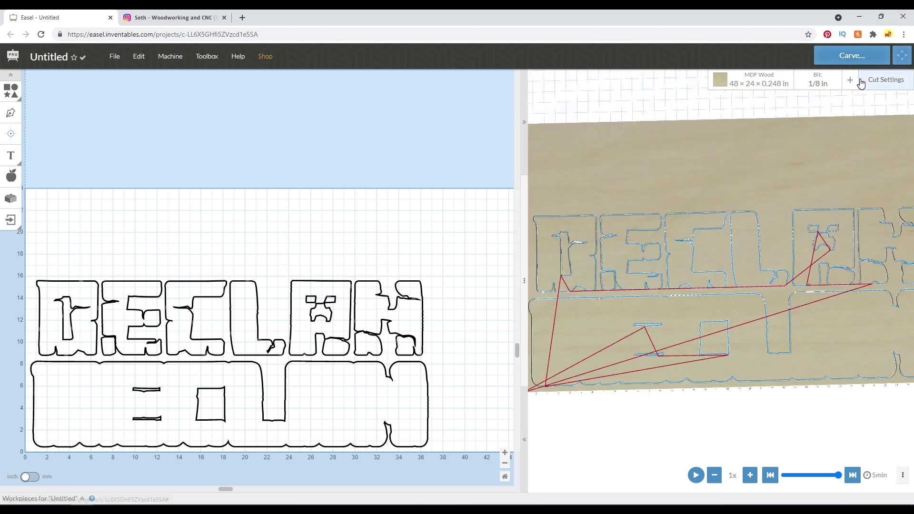
scroll(782, 241, "up", 2)
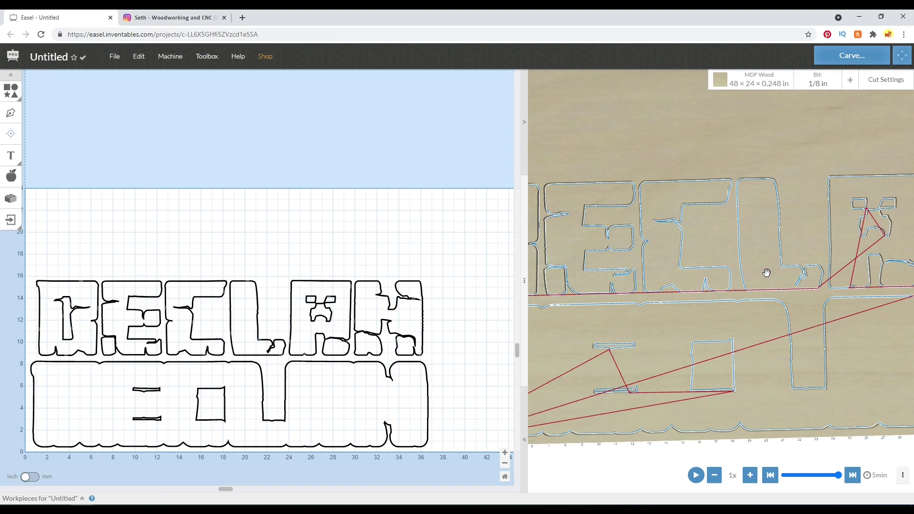
scroll(770, 271, "up", 2)
Widen the 3-D preview pane, then show the Facebook photo of the finished green DECLAN sign
left_click_drag(528, 284, 197, 286)
scroll(425, 244, "down", 5)
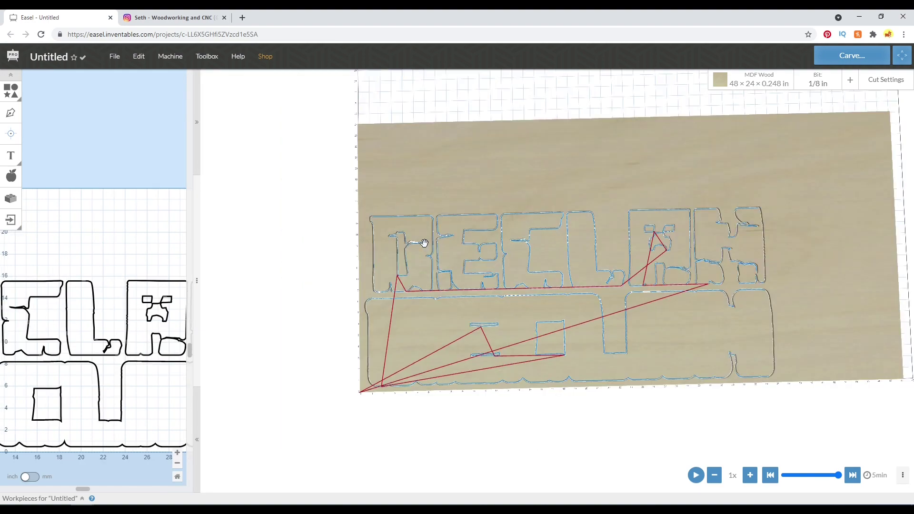
scroll(424, 245, "up", 2)
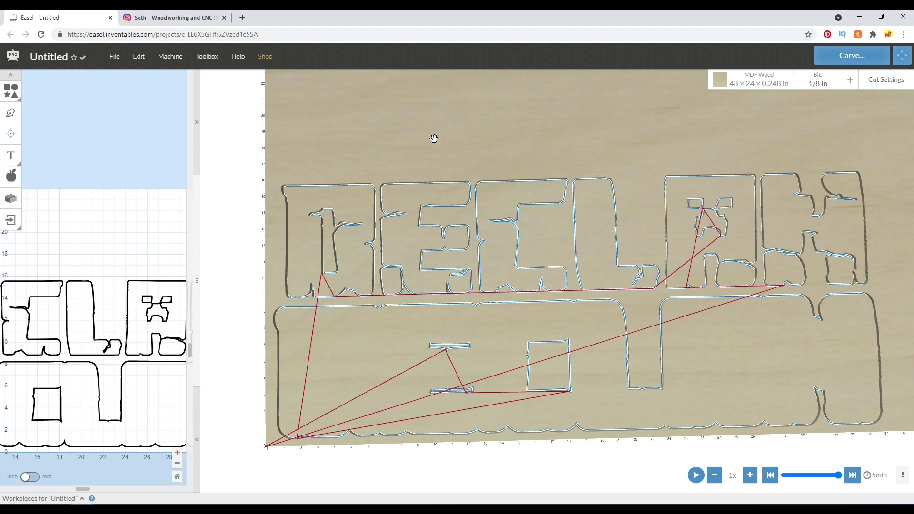
key("alt+Tab")
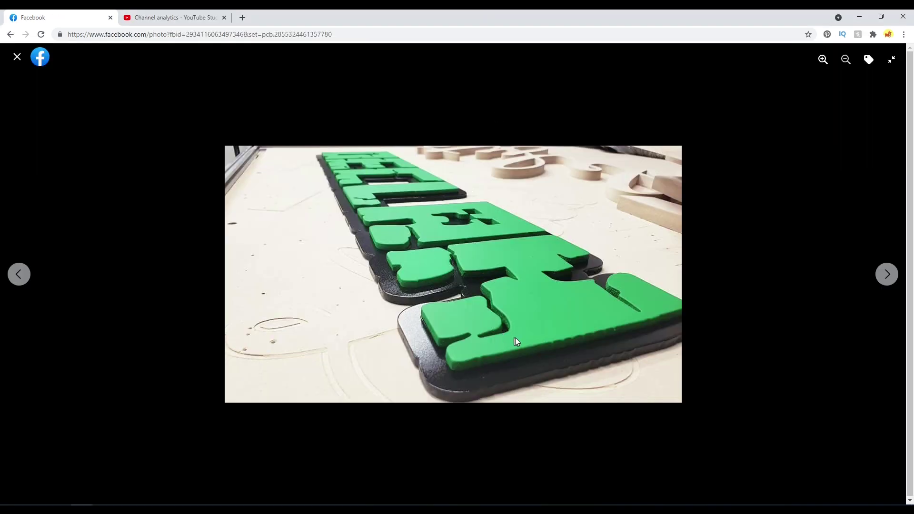